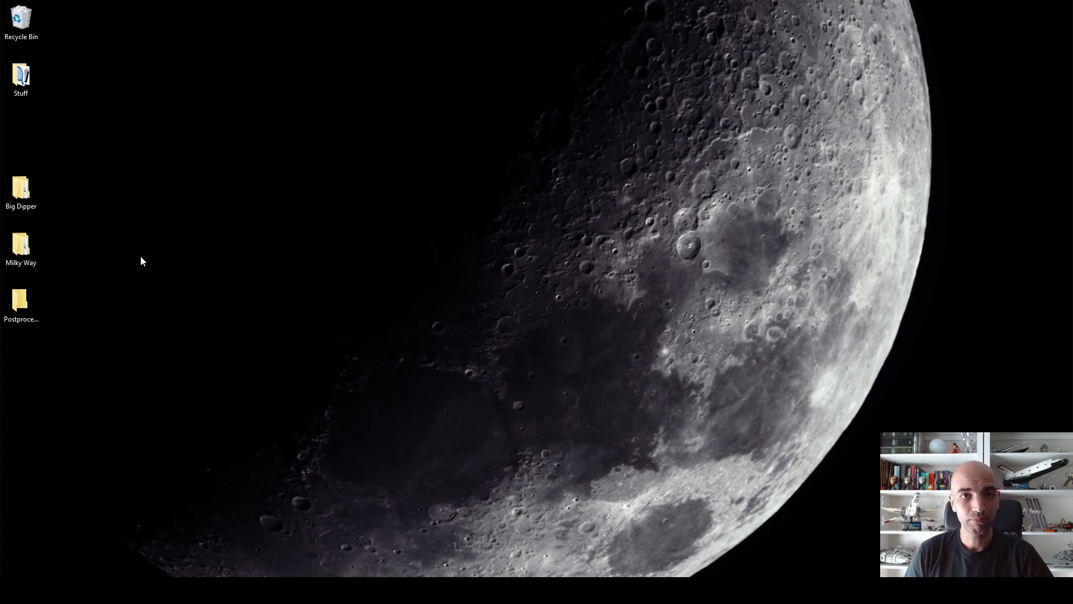
- Open Big Dipper > Canon60D in a maximized window and launch IMG_6721.CR2 in Photos
{"action": "double_click", "coordinate": [21, 191]}
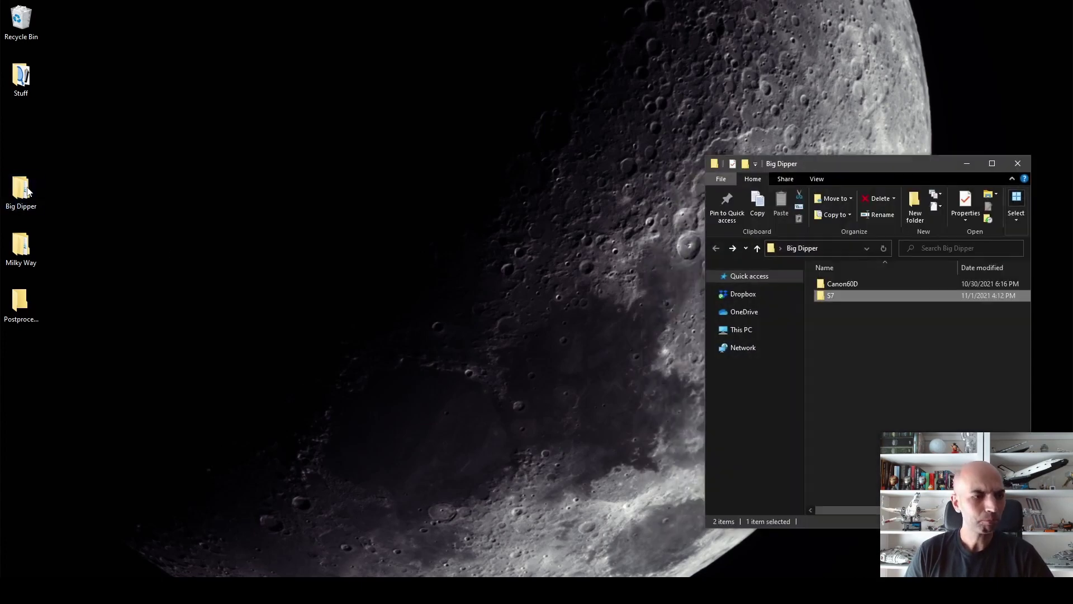
{"action": "double_click", "coordinate": [834, 167]}
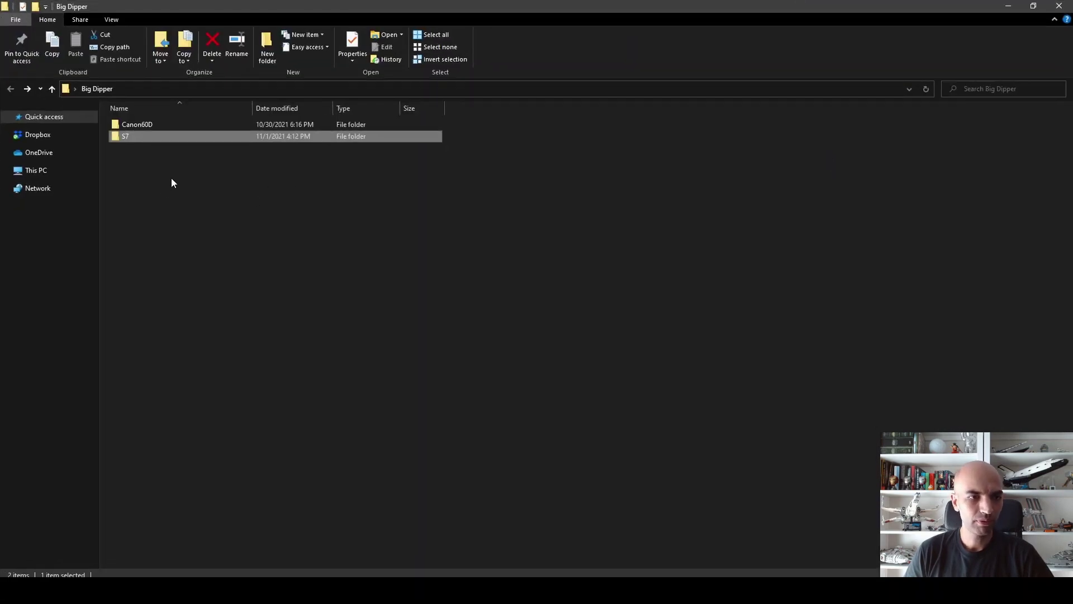
{"action": "double_click", "coordinate": [140, 125]}
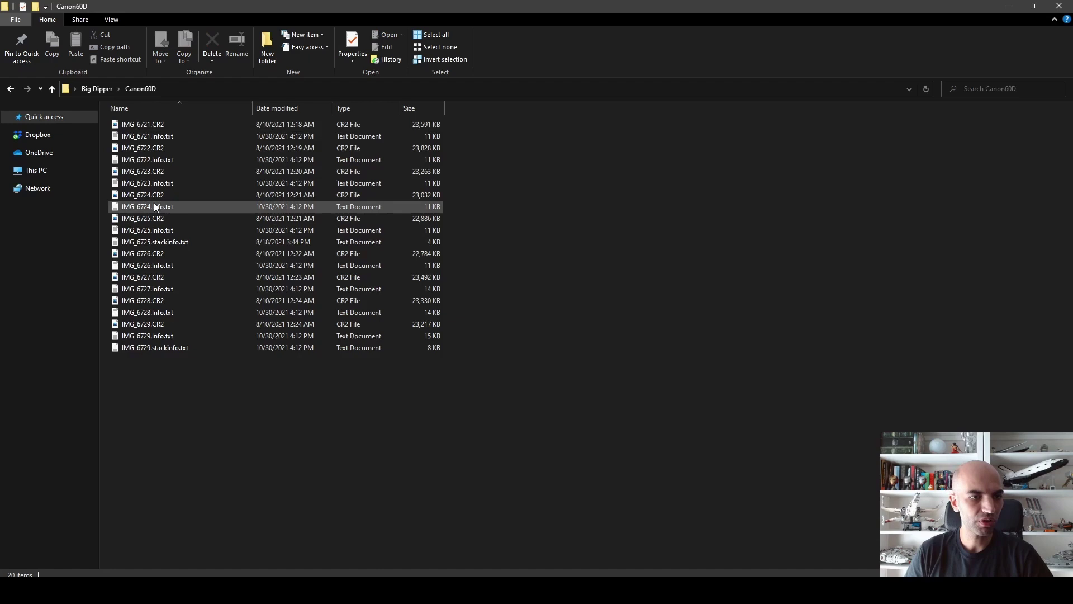
{"action": "left_click", "coordinate": [149, 126]}
{"action": "double_click", "coordinate": [148, 127]}
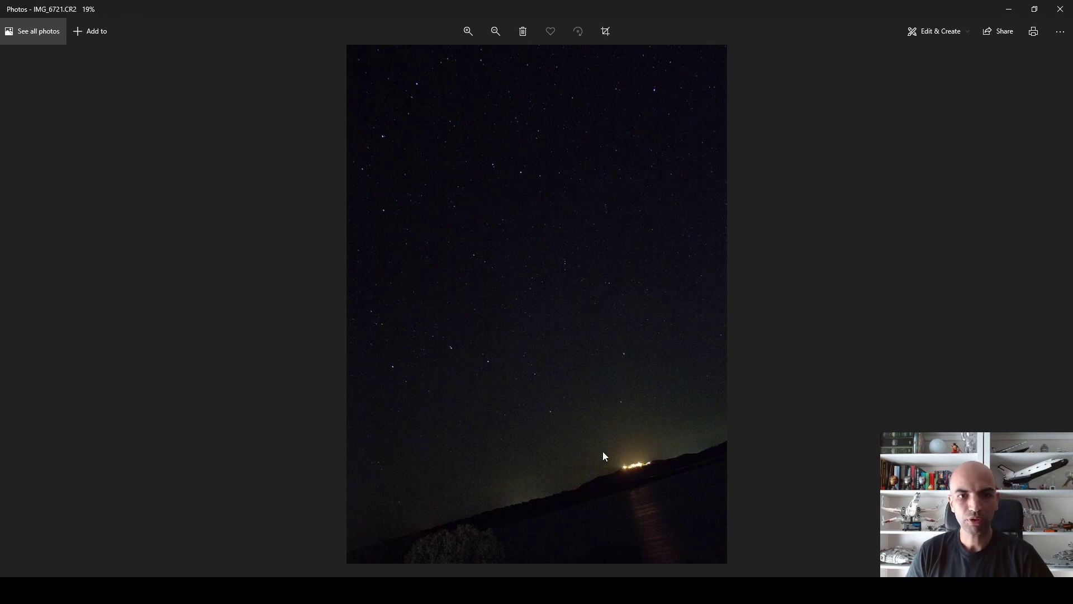
- Zoom in on IMG_6721.CR2 to inspect the stars, then zoom back out
{"action": "scroll", "coordinate": [624, 467], "scroll_direction": "up", "scroll_amount": 5}
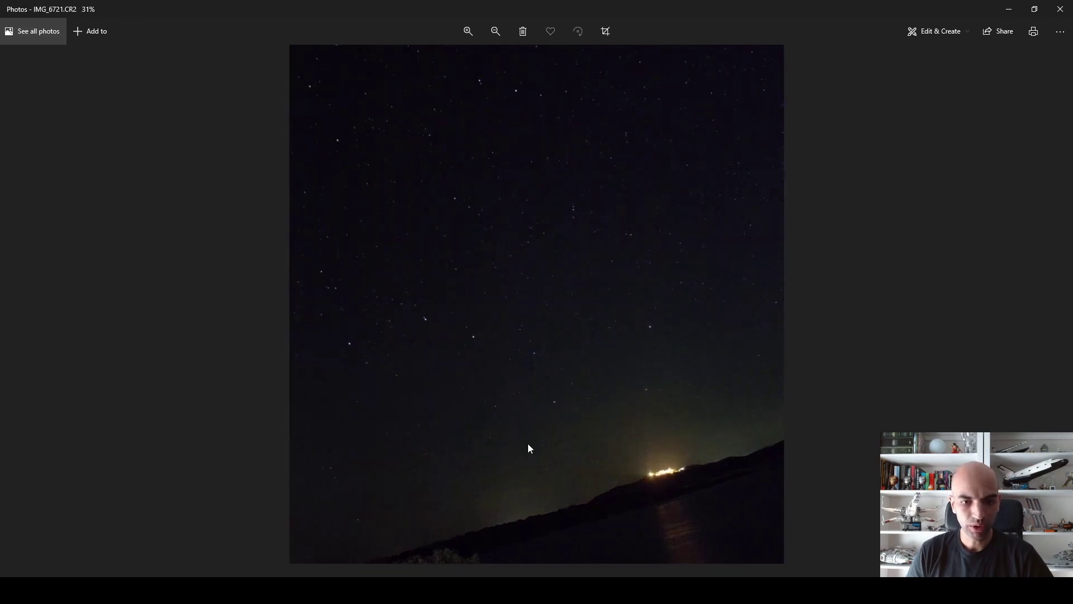
{"action": "scroll", "coordinate": [501, 328], "scroll_direction": "up", "scroll_amount": 4}
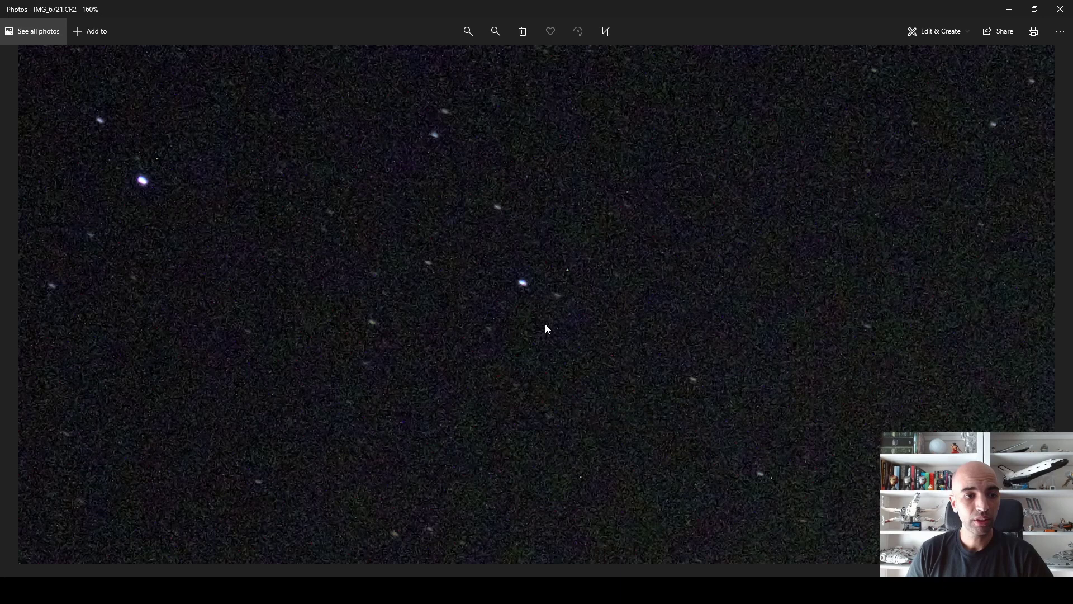
{"action": "scroll", "coordinate": [546, 326], "scroll_direction": "down", "scroll_amount": 3}
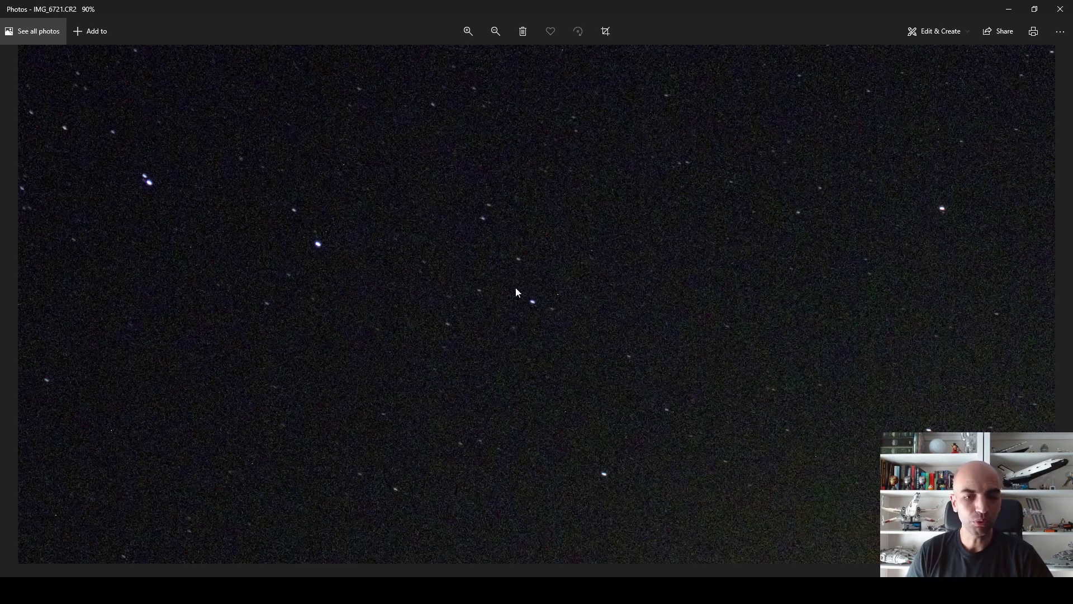
{"action": "scroll", "coordinate": [510, 313], "scroll_direction": "down", "scroll_amount": 6}
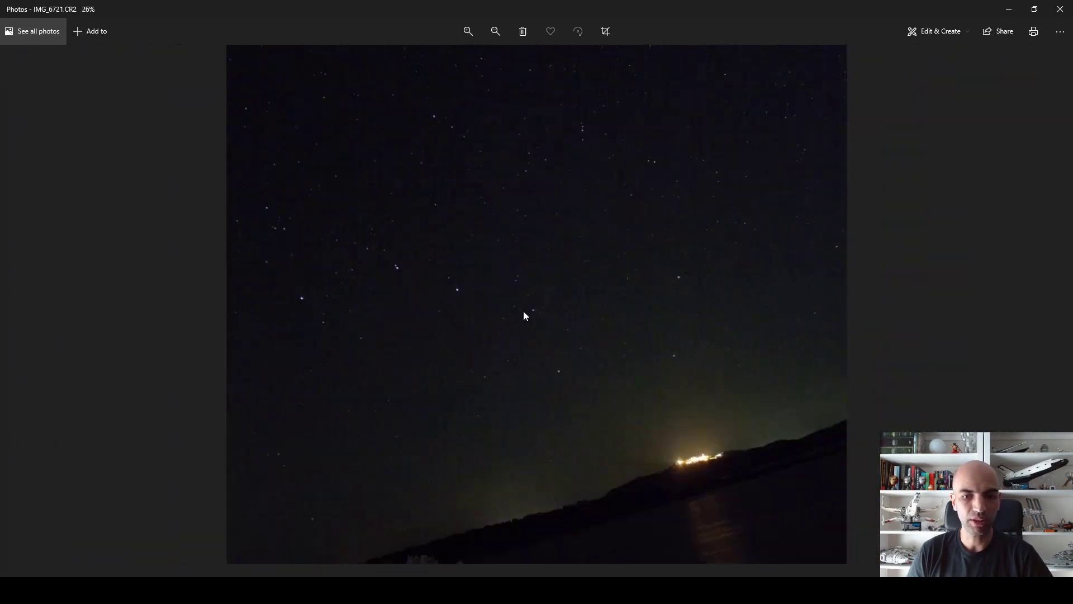
- Close the Canon frame and open the S7 frame 20210811_005435.dng from the S7 folder
{"action": "left_click", "coordinate": [1061, 9]}
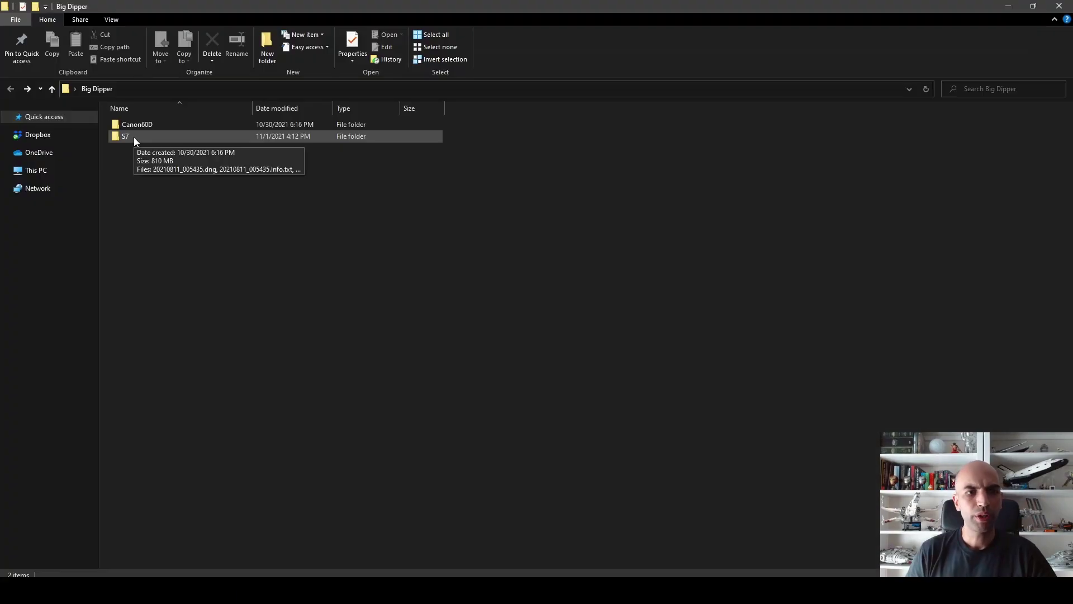
{"action": "left_click", "coordinate": [133, 136]}
{"action": "double_click", "coordinate": [133, 136]}
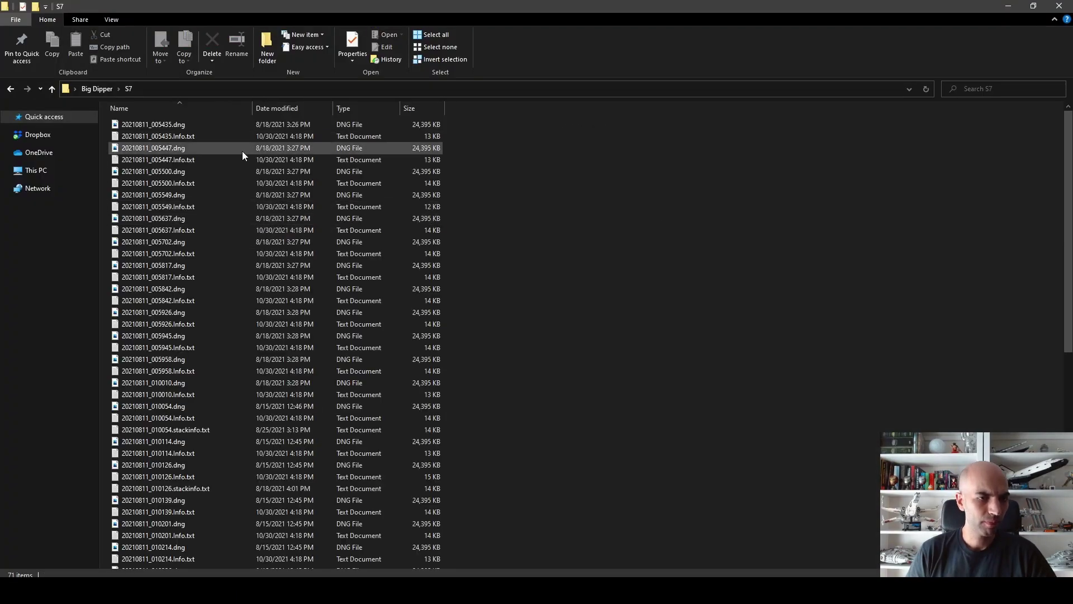
{"action": "double_click", "coordinate": [176, 125]}
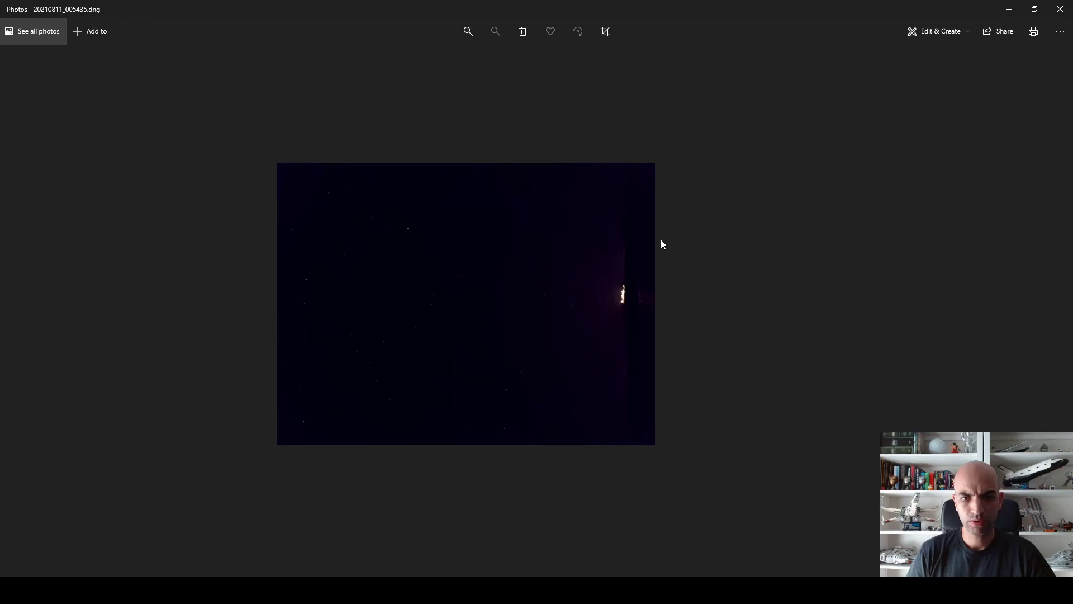
- Zoom into 20210811_005435.dng and pan around the magnified star field
{"action": "scroll", "coordinate": [484, 327], "scroll_direction": "up", "scroll_amount": 3}
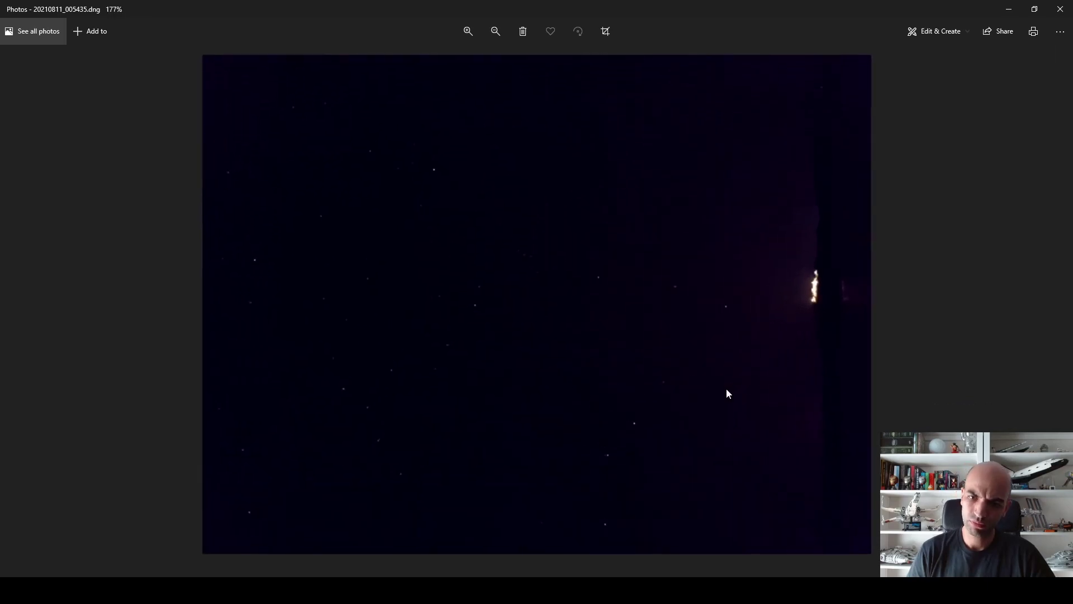
{"action": "scroll", "coordinate": [725, 390], "scroll_direction": "down", "scroll_amount": 1}
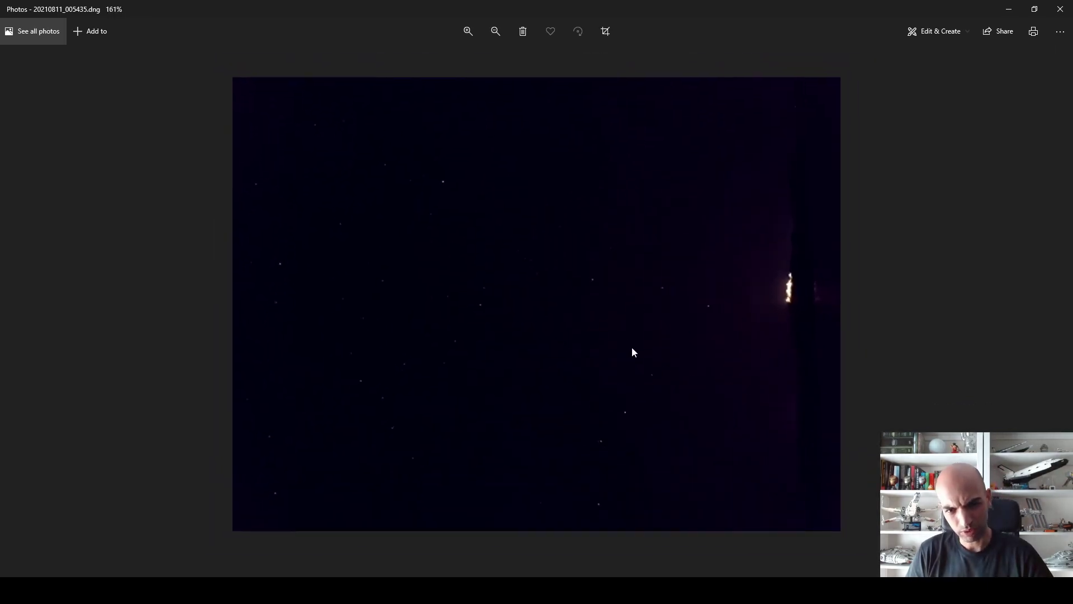
{"action": "scroll", "coordinate": [634, 330], "scroll_direction": "up", "scroll_amount": 1}
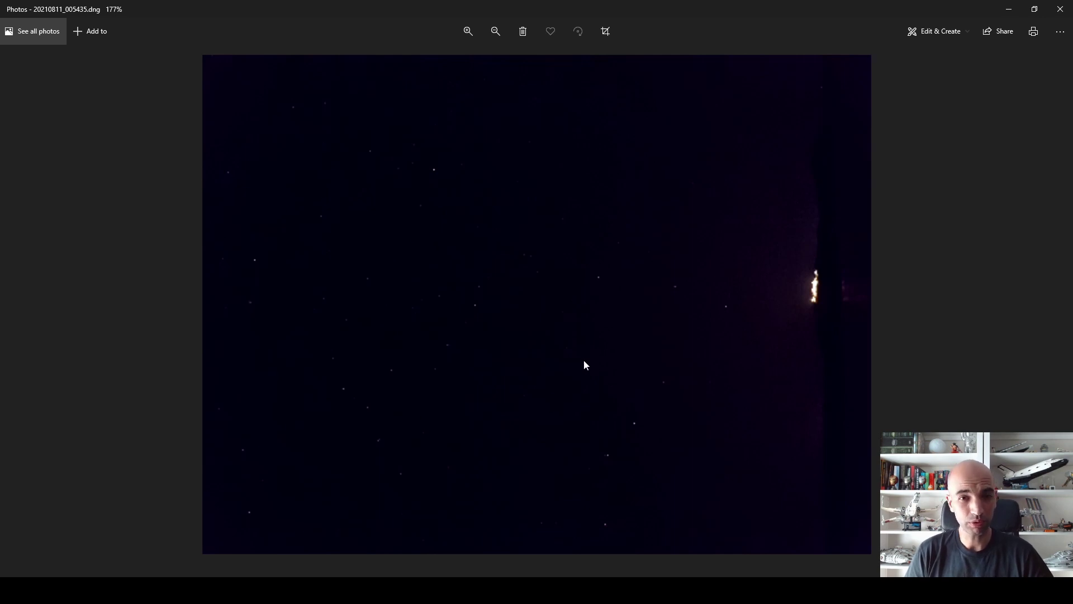
{"action": "scroll", "coordinate": [596, 299], "scroll_direction": "up", "scroll_amount": 5}
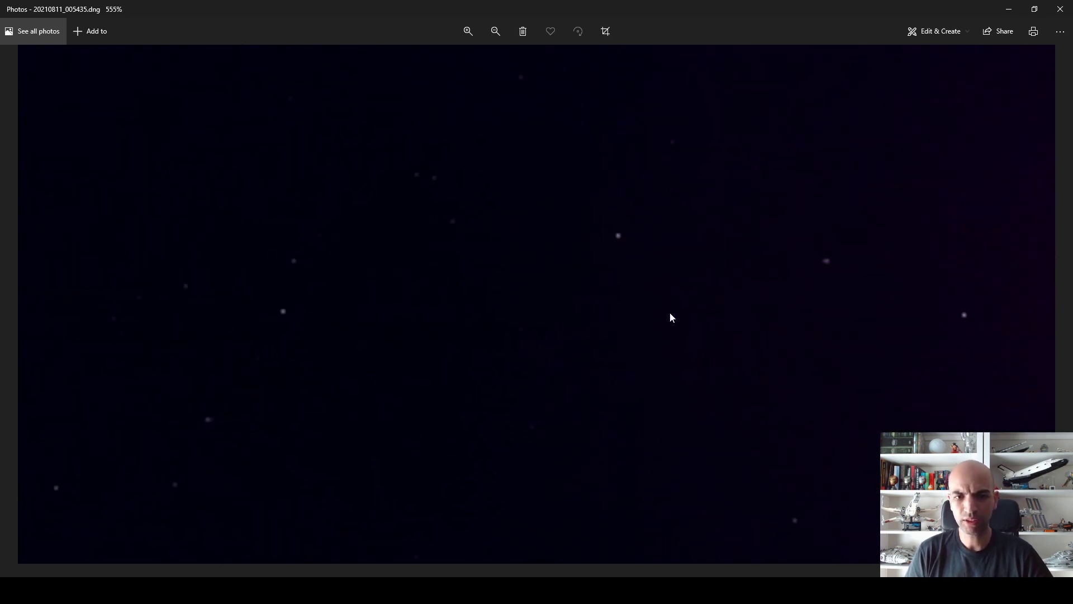
{"action": "scroll", "coordinate": [666, 314], "scroll_direction": "up", "scroll_amount": 1}
{"action": "left_click_drag", "start_coordinate": [700, 263], "coordinate": [622, 348]}
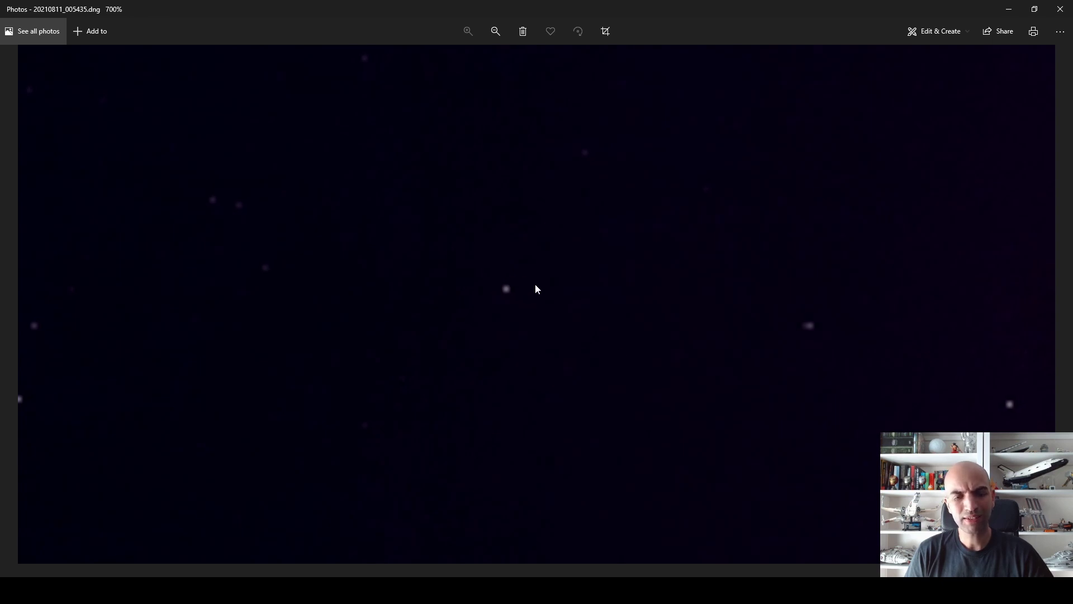
{"action": "scroll", "coordinate": [522, 341], "scroll_direction": "down", "scroll_amount": 3}
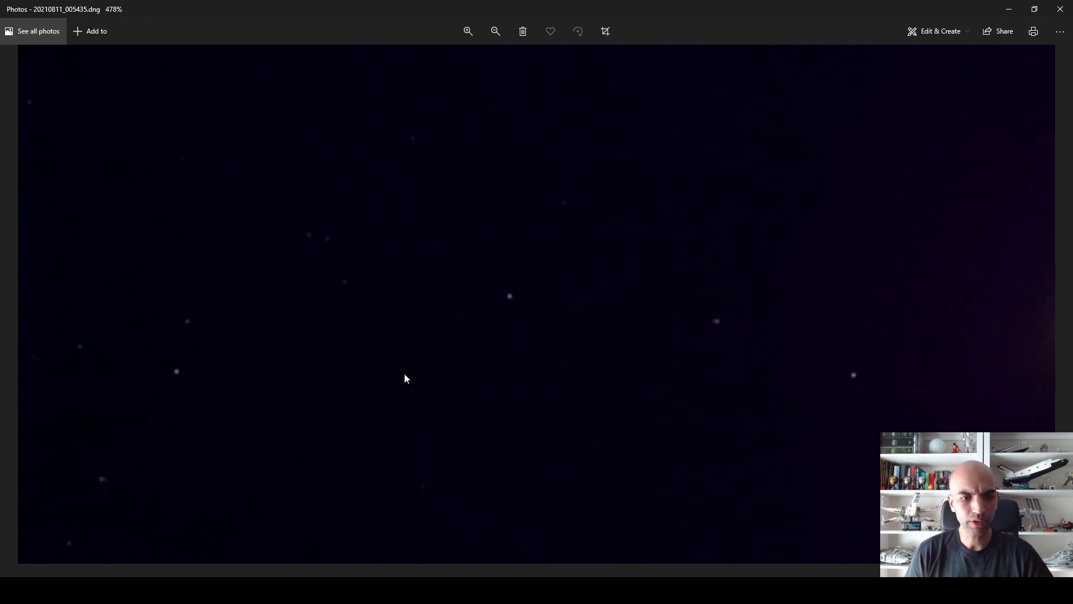
{"action": "left_click_drag", "start_coordinate": [615, 270], "coordinate": [808, 206]}
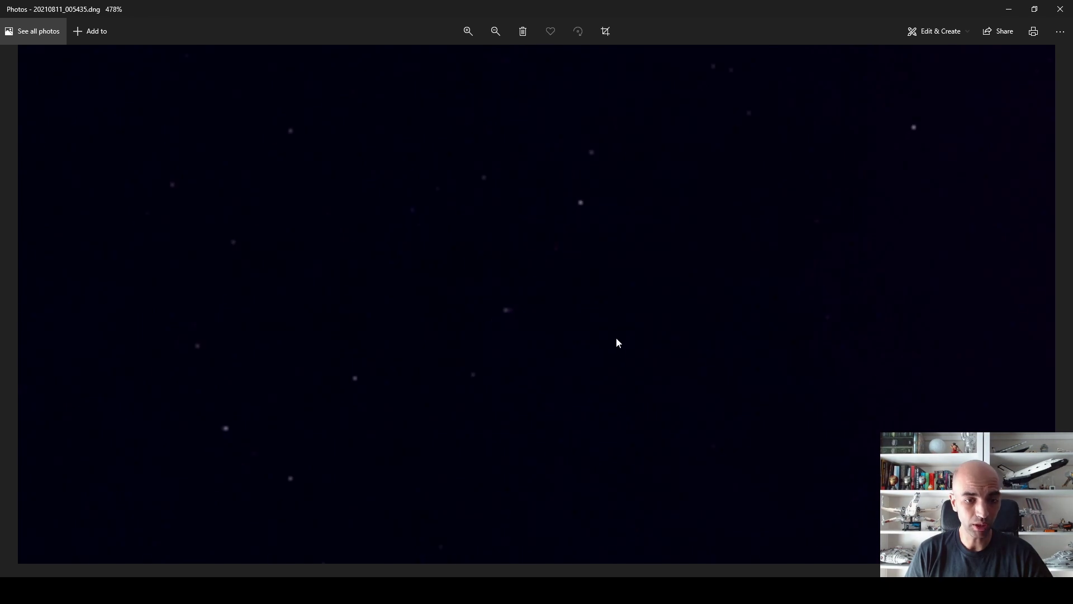
{"action": "left_click_drag", "start_coordinate": [615, 340], "coordinate": [757, 249]}
{"action": "left_click_drag", "start_coordinate": [560, 335], "coordinate": [593, 270]}
{"action": "left_click_drag", "start_coordinate": [604, 386], "coordinate": [603, 286]}
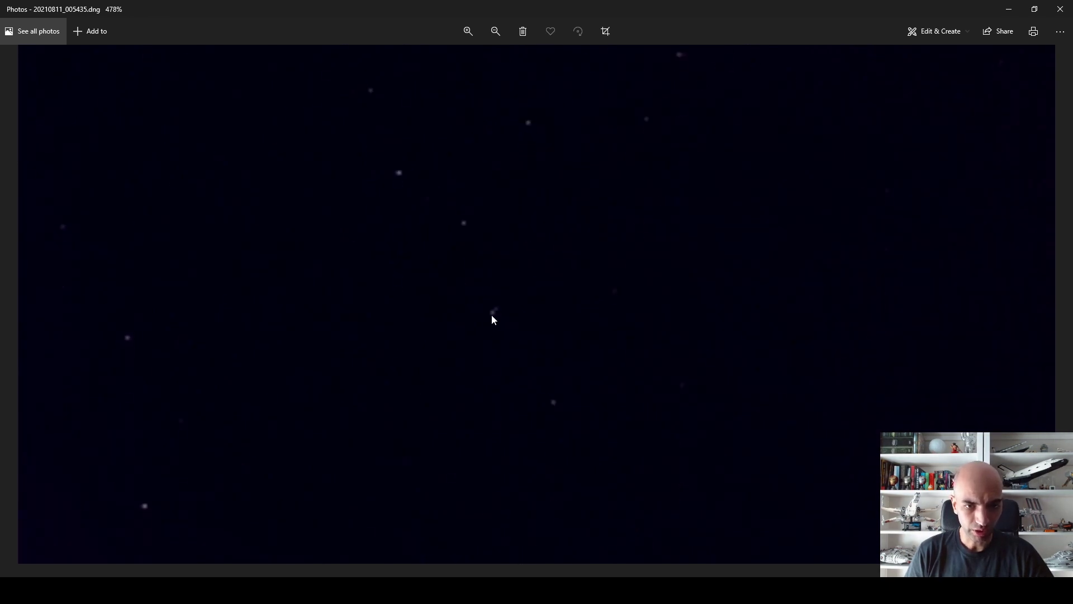
{"action": "scroll", "coordinate": [492, 316], "scroll_direction": "up", "scroll_amount": 3}
{"action": "scroll", "coordinate": [539, 330], "scroll_direction": "down", "scroll_amount": 10}
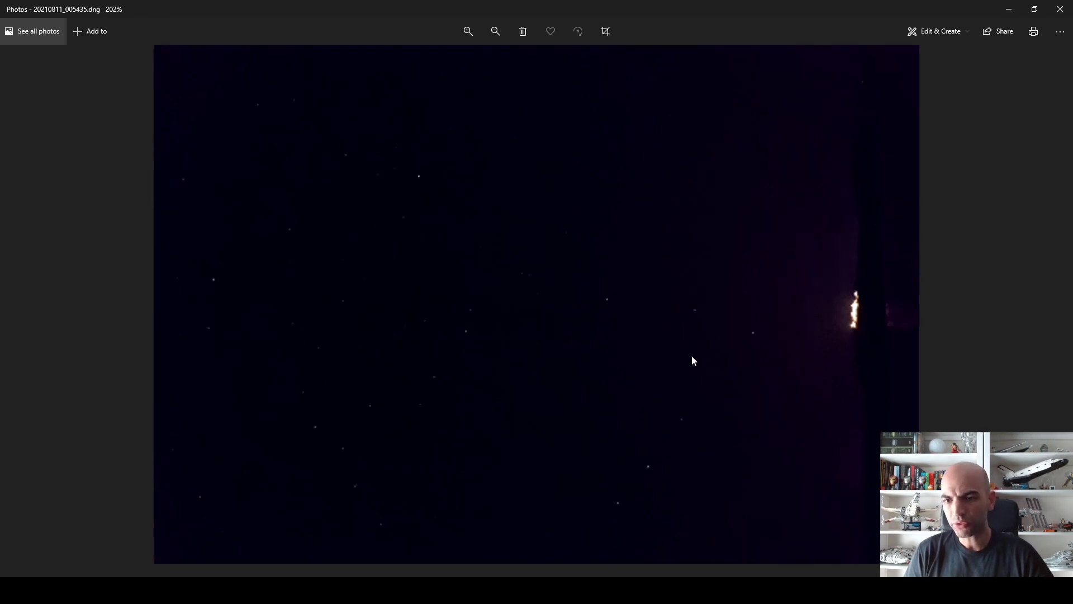
{"action": "scroll", "coordinate": [753, 321], "scroll_direction": "down", "scroll_amount": 1}
{"action": "scroll", "coordinate": [753, 321], "scroll_direction": "down", "scroll_amount": 1}
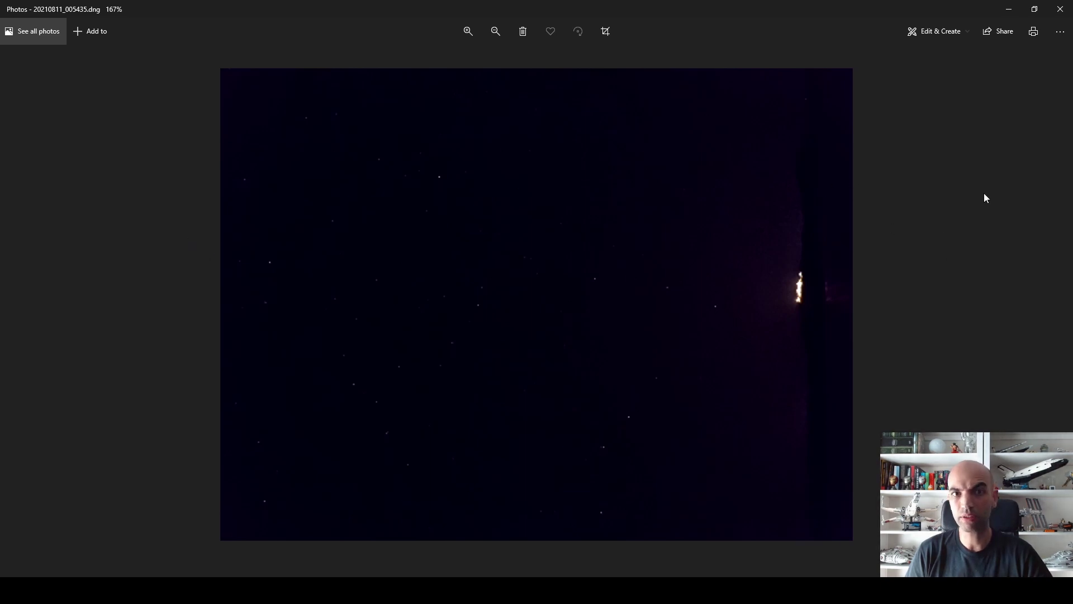
- Close the photo, move to Milky Way > S7, and open 20210811_002450.dng
{"action": "left_click", "coordinate": [1061, 9]}
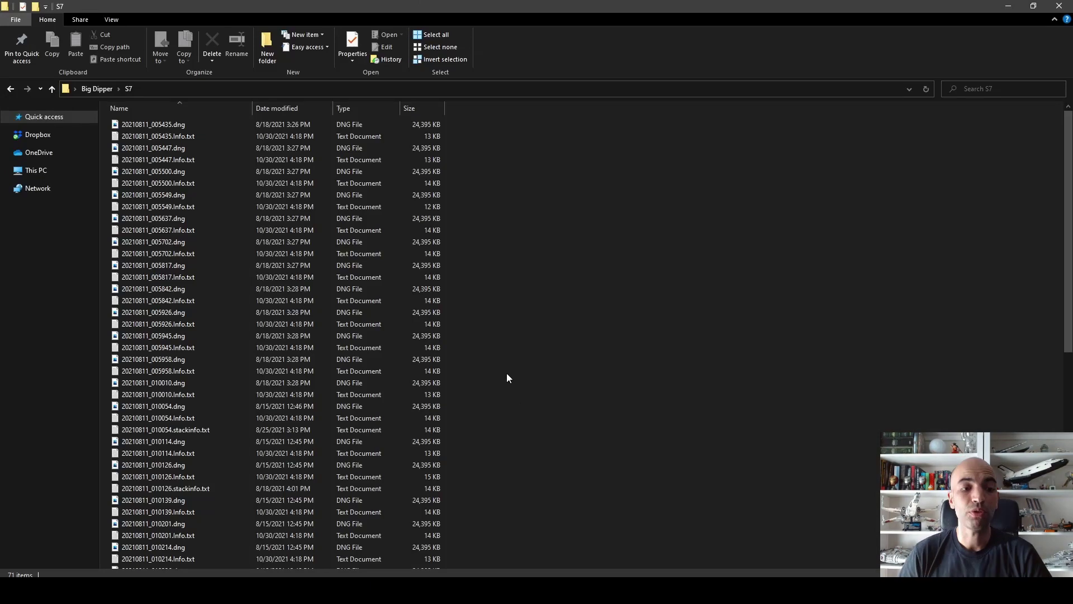
{"action": "left_click", "coordinate": [224, 591]}
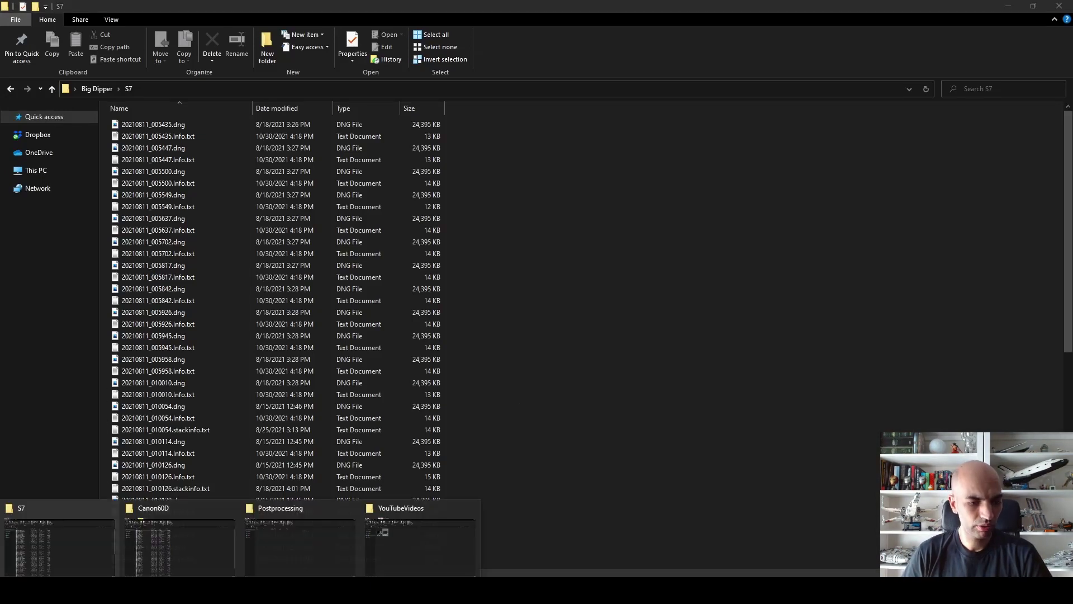
{"action": "left_click", "coordinate": [218, 547]}
{"action": "key", "text": "alt+Up"}
{"action": "left_click", "coordinate": [196, 134]}
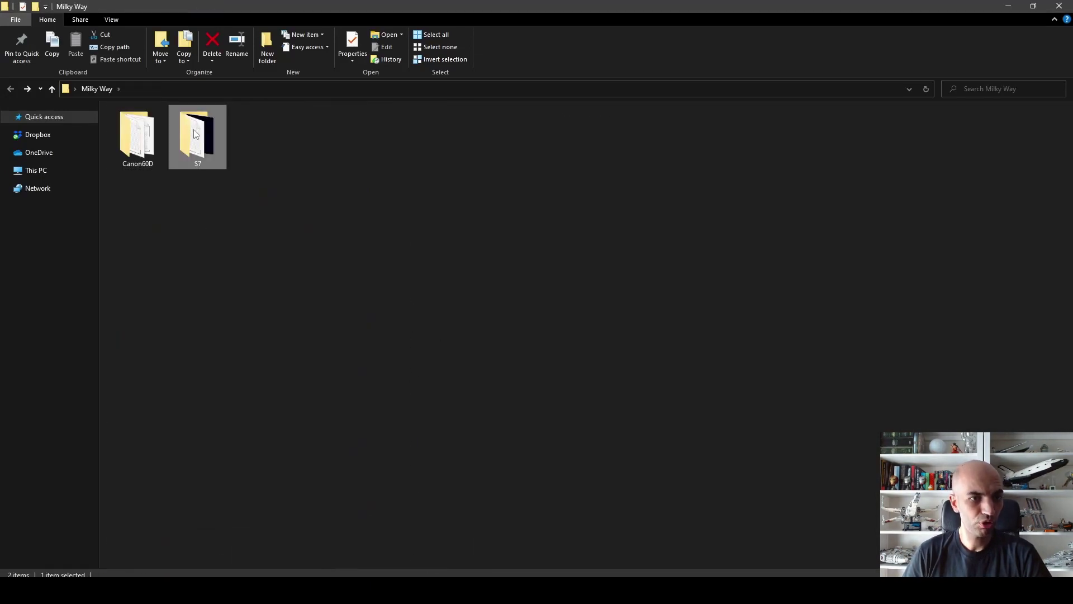
{"action": "double_click", "coordinate": [196, 134]}
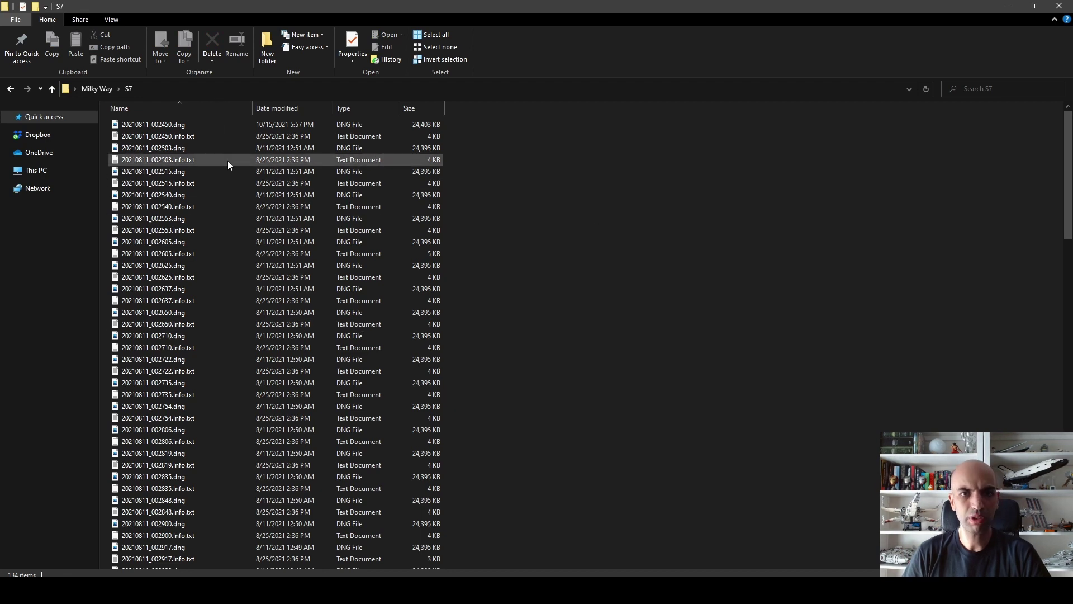
{"action": "double_click", "coordinate": [186, 124]}
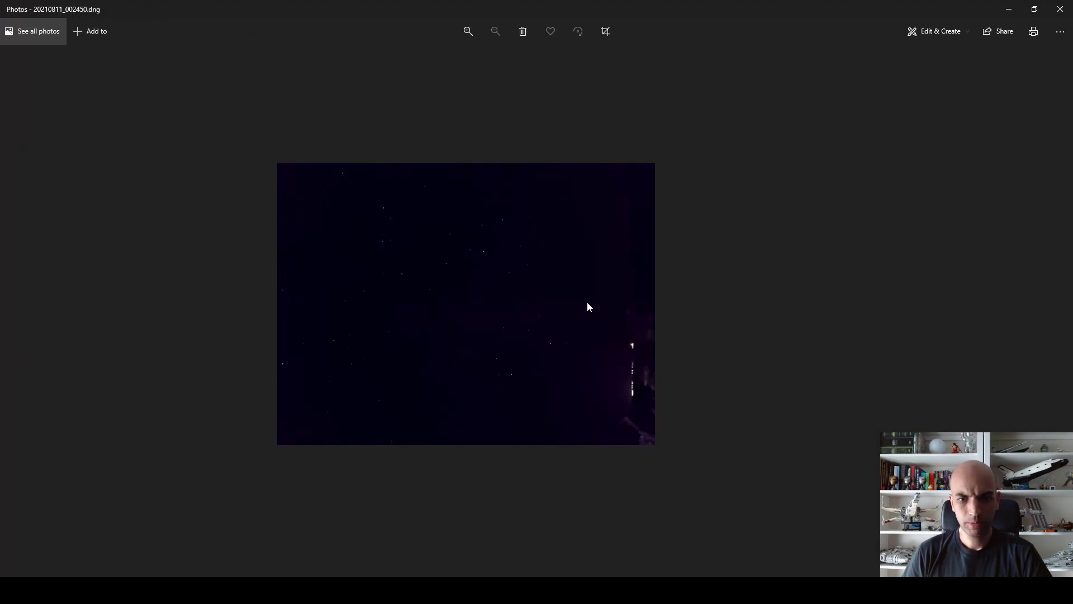
- Zoom in on 20210811_002450.dng, zoom out, and close Photos
{"action": "scroll", "coordinate": [506, 313], "scroll_direction": "up", "scroll_amount": 4}
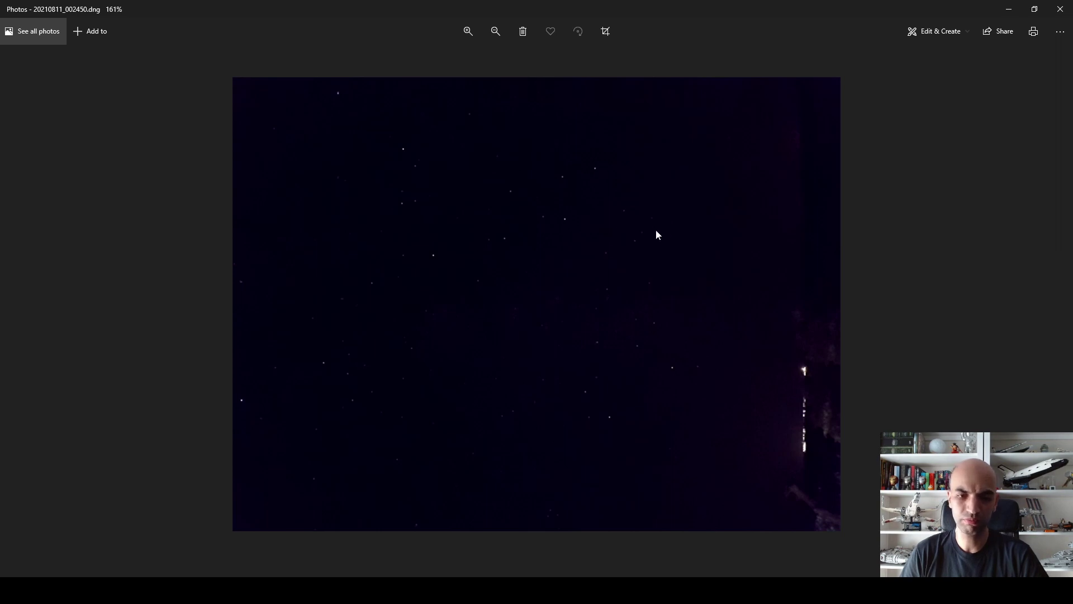
{"action": "scroll", "coordinate": [535, 357], "scroll_direction": "up", "scroll_amount": 3}
{"action": "scroll", "coordinate": [686, 368], "scroll_direction": "up", "scroll_amount": 2}
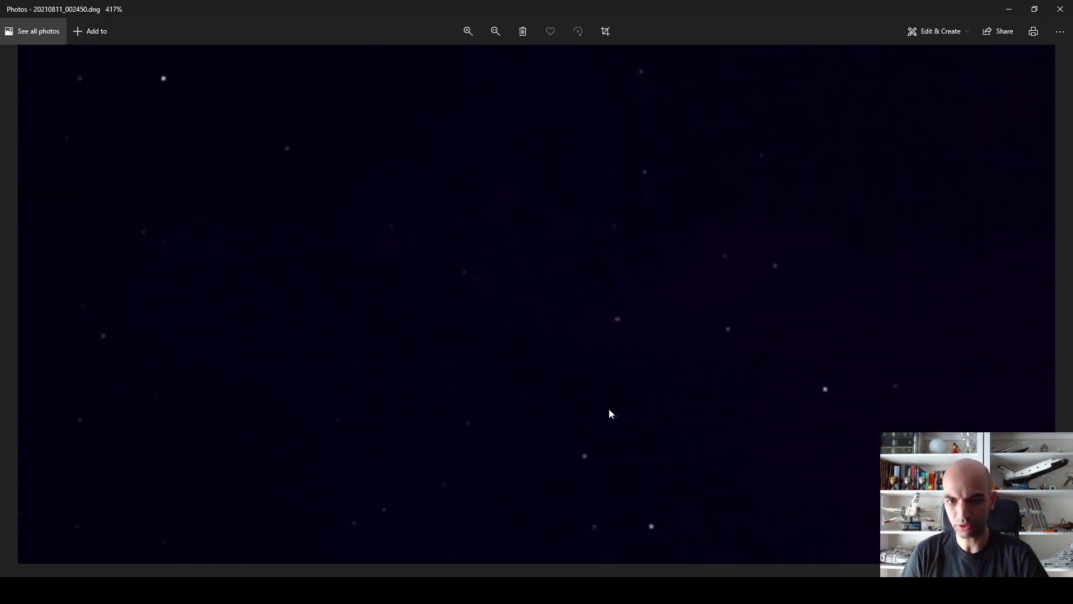
{"action": "scroll", "coordinate": [606, 411], "scroll_direction": "down", "scroll_amount": 4}
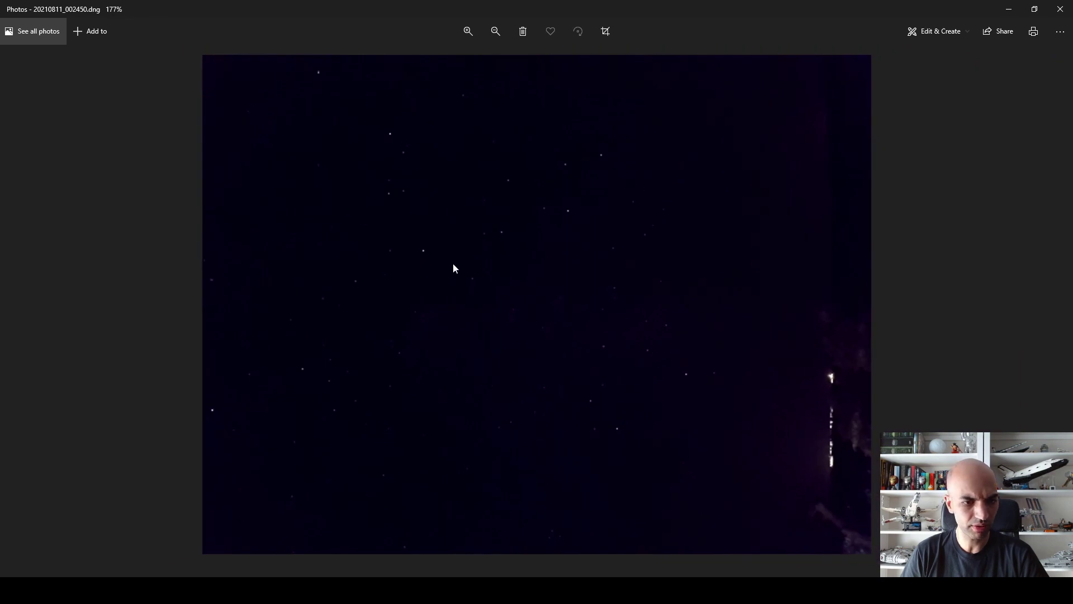
{"action": "left_click", "coordinate": [1060, 9]}
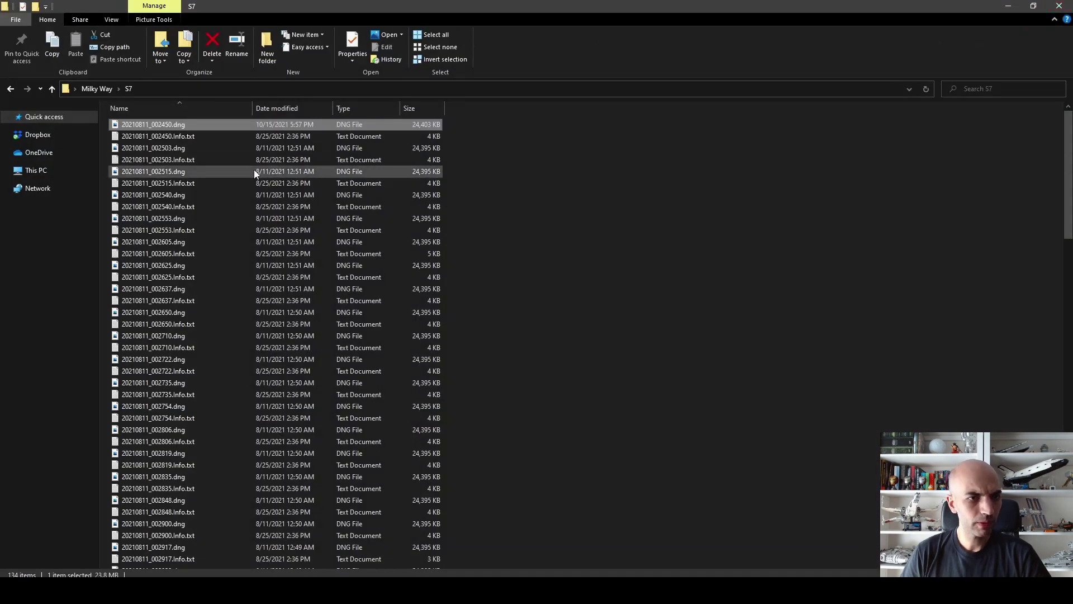
- Open the Milky Way Canon60D folder and its first frame, IMG_6696.CR2
{"action": "key", "text": "BackSpace"}
{"action": "double_click", "coordinate": [140, 131]}
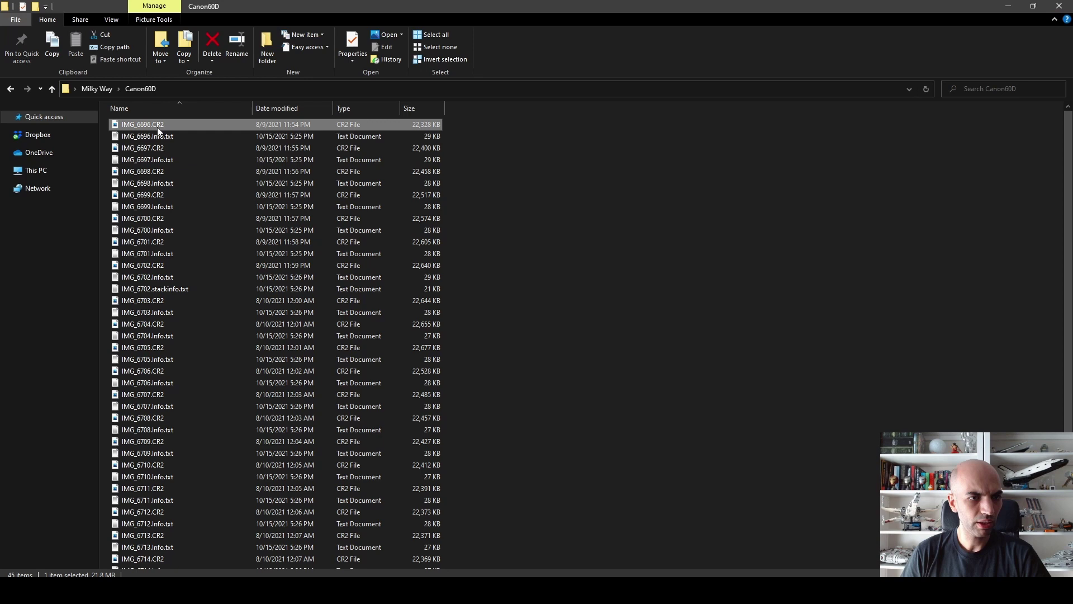
{"action": "double_click", "coordinate": [158, 131]}
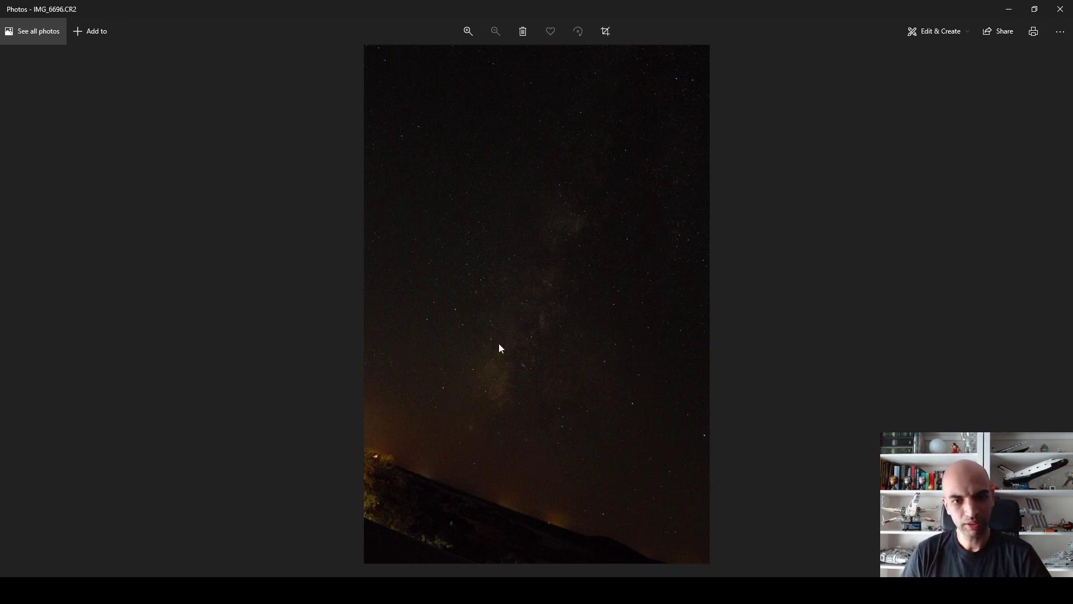
- Zoom in and out on IMG_6696.CR2, then close the photo viewer with Alt+F4
{"action": "scroll", "coordinate": [498, 344], "scroll_direction": "up", "scroll_amount": 1}
{"action": "scroll", "coordinate": [498, 351], "scroll_direction": "up", "scroll_amount": 5}
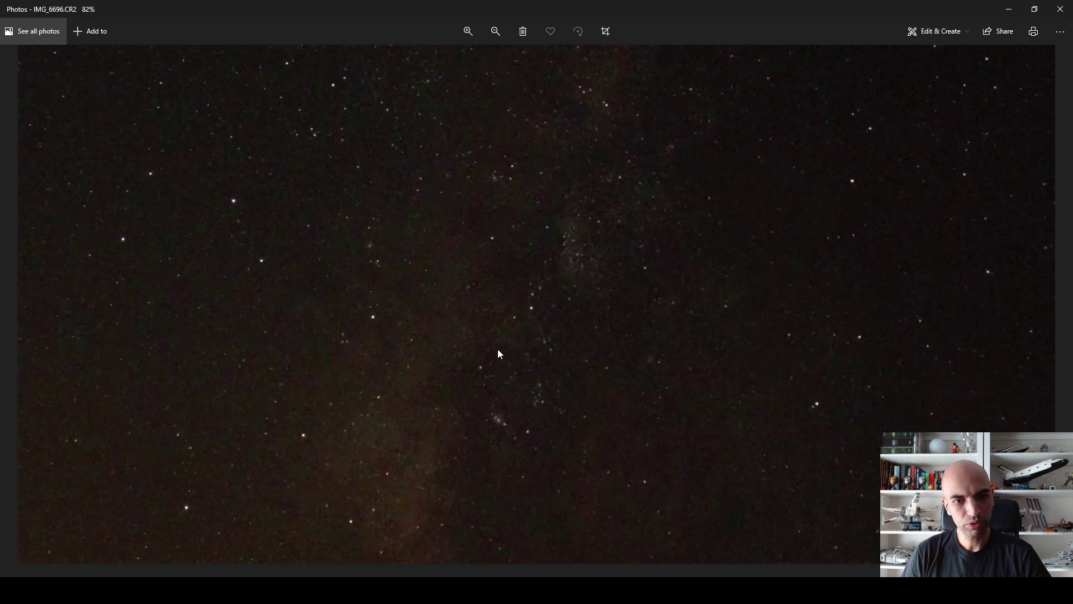
{"action": "scroll", "coordinate": [498, 352], "scroll_direction": "up", "scroll_amount": 2}
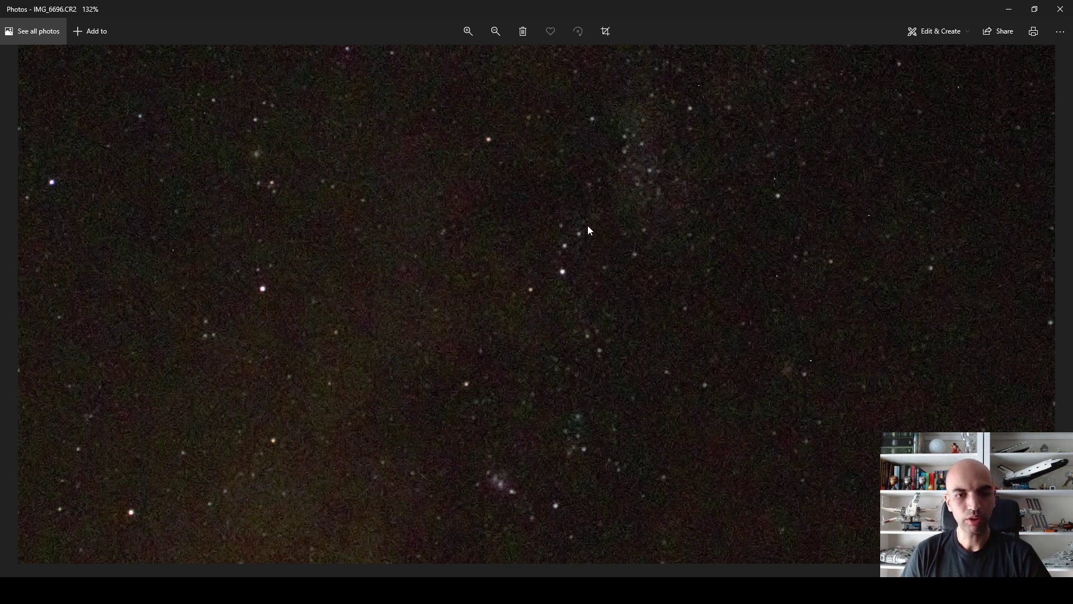
{"action": "scroll", "coordinate": [500, 299], "scroll_direction": "down", "scroll_amount": 5}
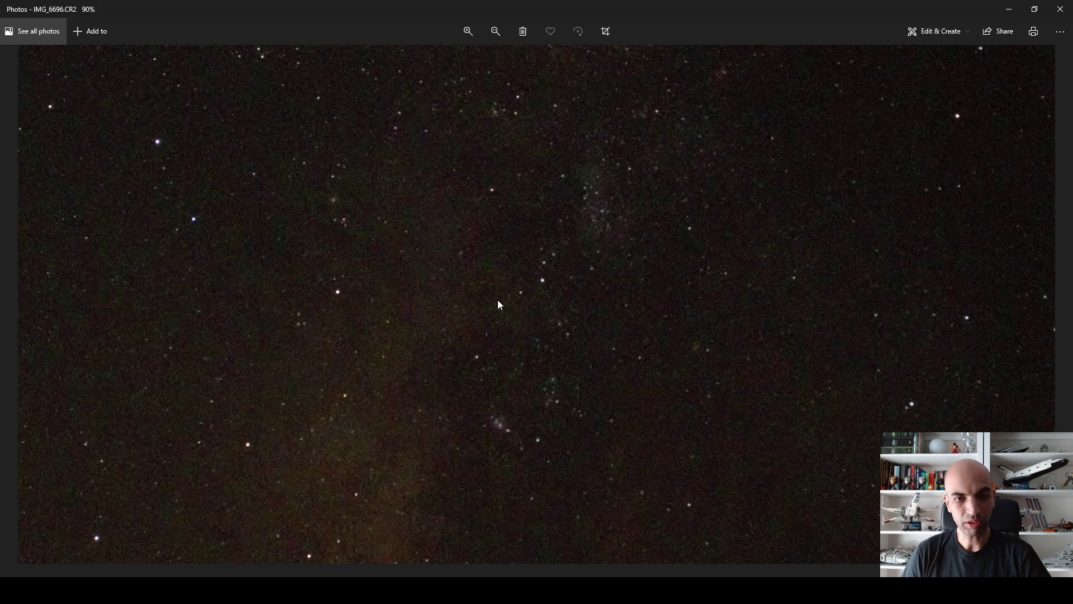
{"action": "scroll", "coordinate": [496, 306], "scroll_direction": "down", "scroll_amount": 3}
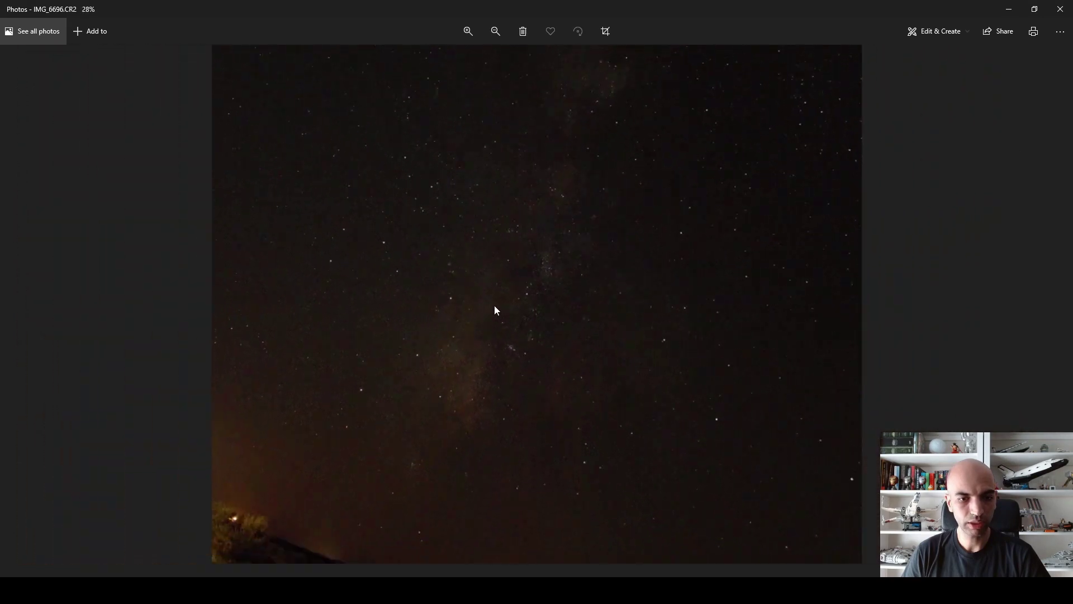
{"action": "scroll", "coordinate": [492, 311], "scroll_direction": "up", "scroll_amount": 5}
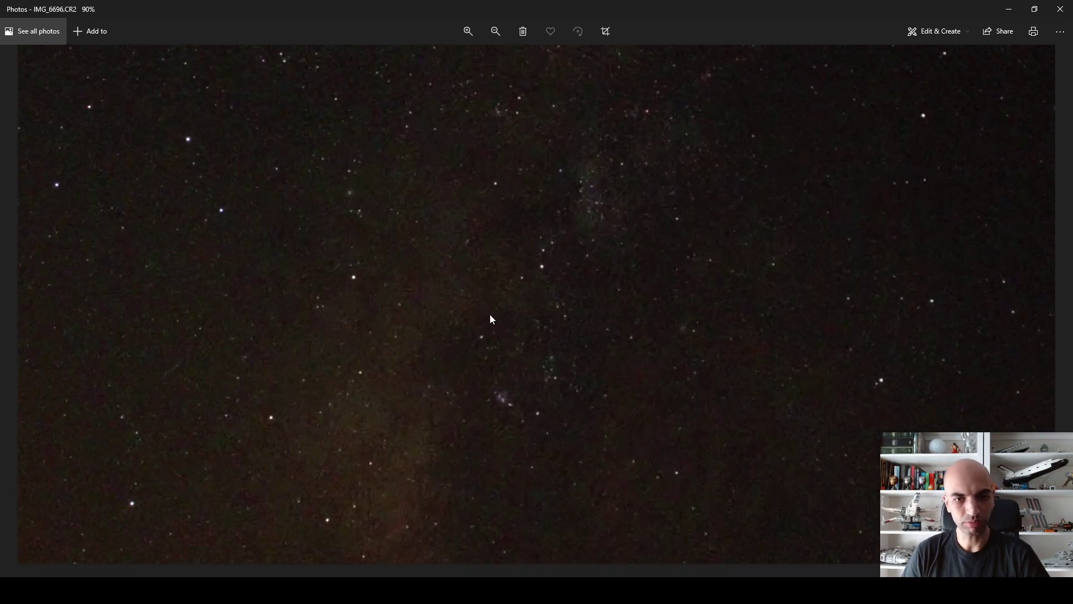
{"action": "scroll", "coordinate": [575, 303], "scroll_direction": "down", "scroll_amount": 4}
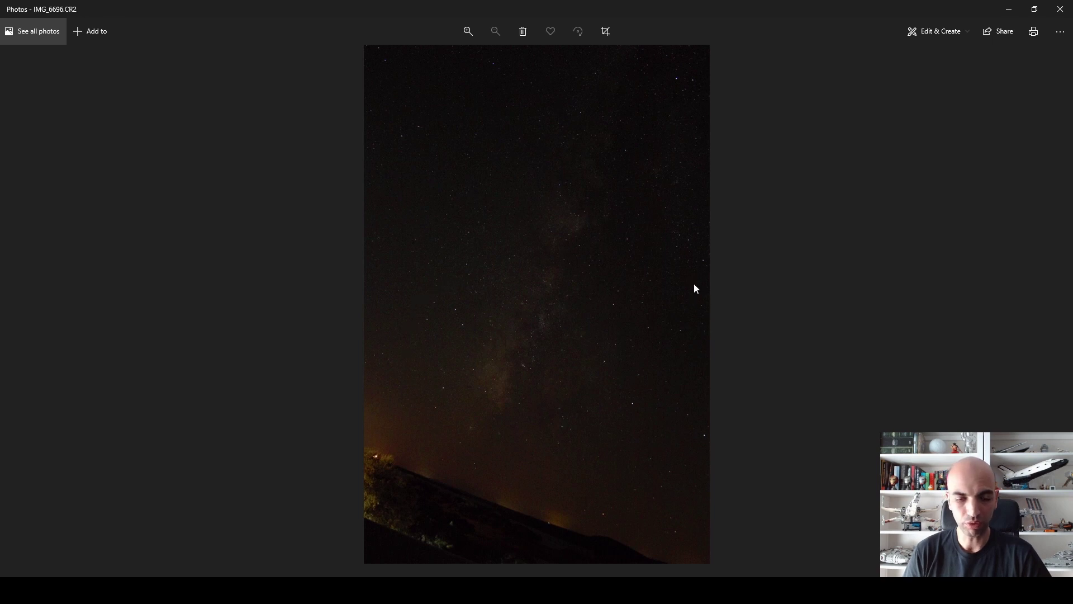
{"action": "key", "text": "alt+F4"}
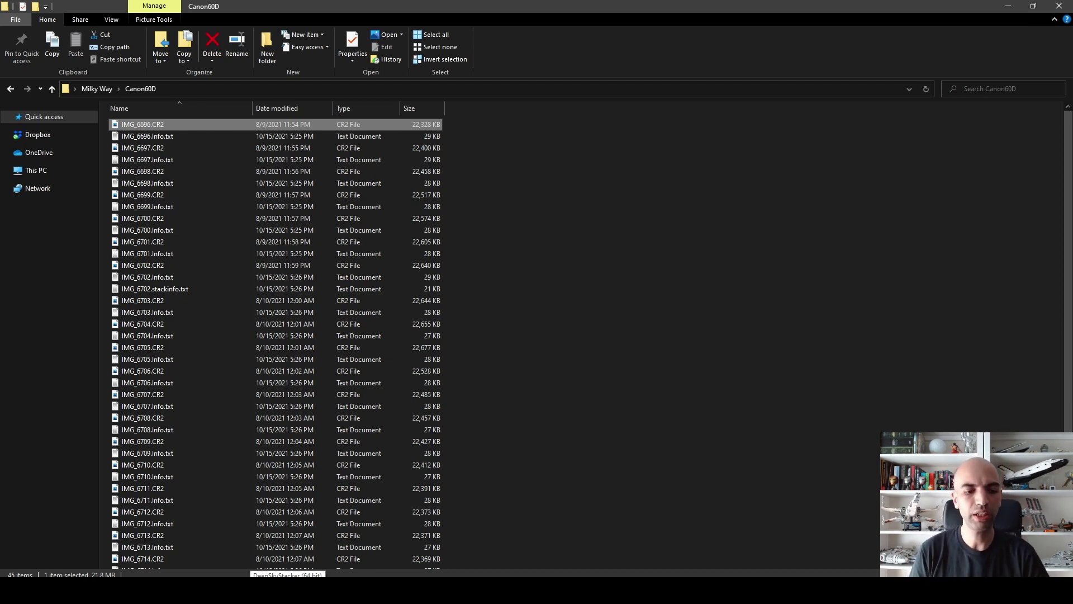
- Sort the Canon60D folder by type and drag all 22 CR2 files into DeepSkyStacker
{"action": "left_click", "coordinate": [288, 590]}
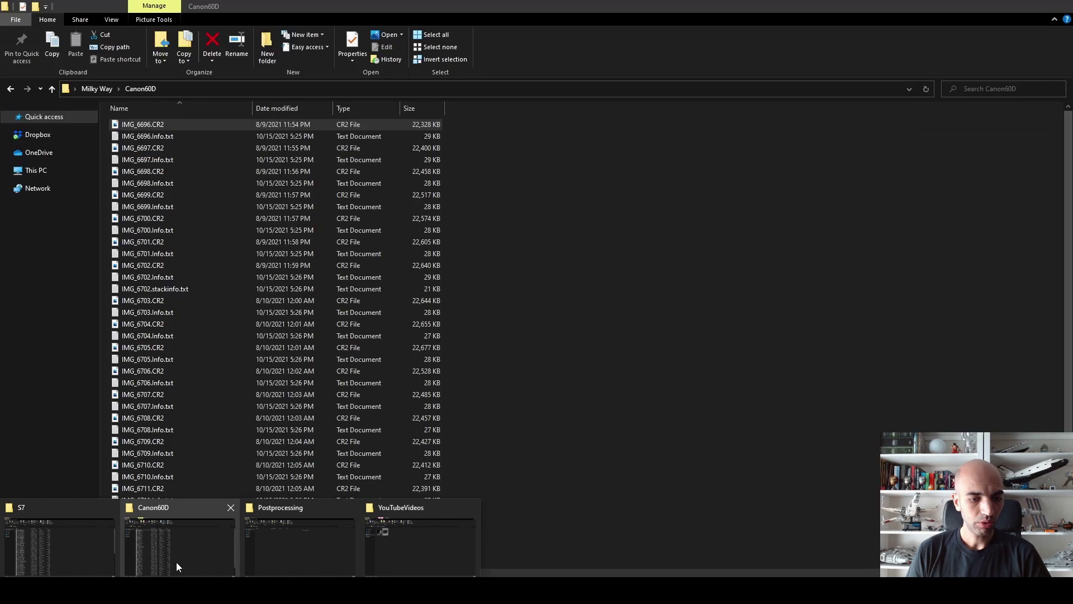
{"action": "left_click", "coordinate": [176, 562]}
{"action": "right_click", "coordinate": [598, 231]}
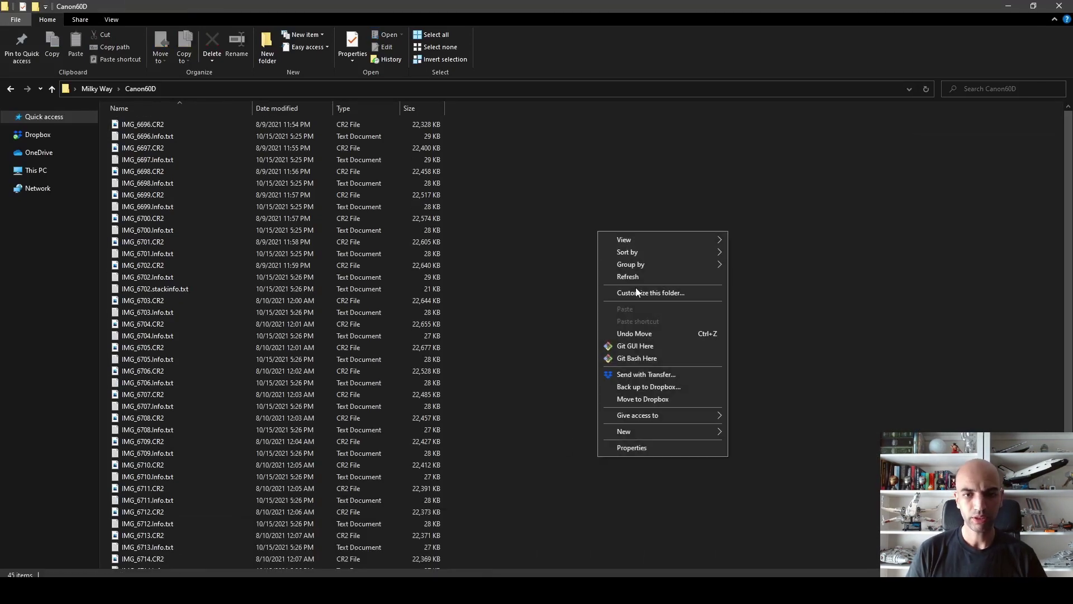
{"action": "mouse_move", "coordinate": [642, 251]}
{"action": "left_click", "coordinate": [781, 278]}
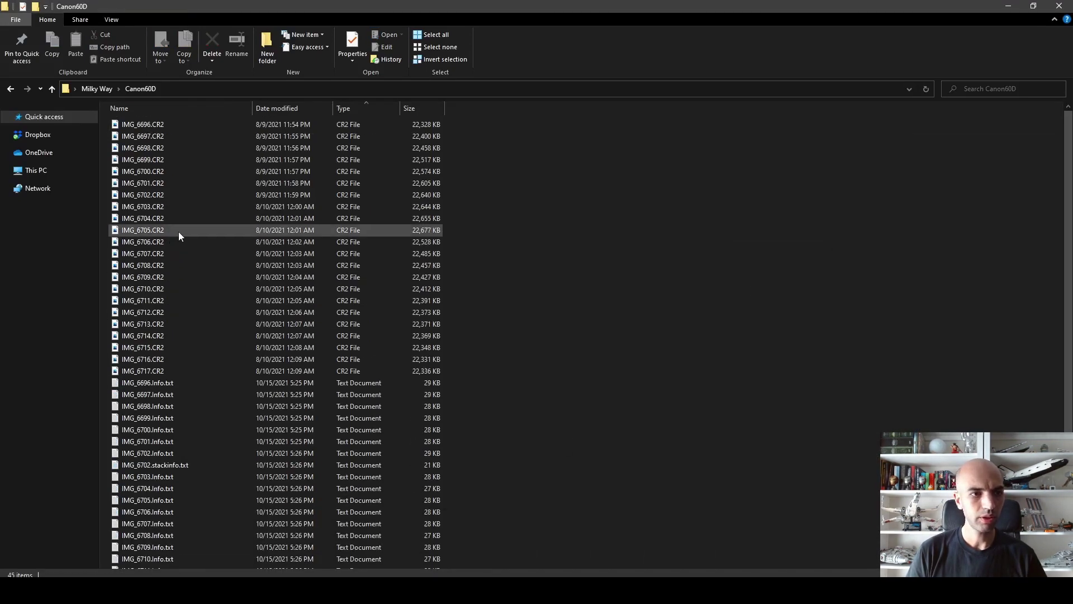
{"action": "left_click", "coordinate": [155, 124]}
{"action": "left_click", "coordinate": [176, 371], "text": "shift"}
{"action": "left_click_drag", "start_coordinate": [167, 241], "coordinate": [229, 491]}
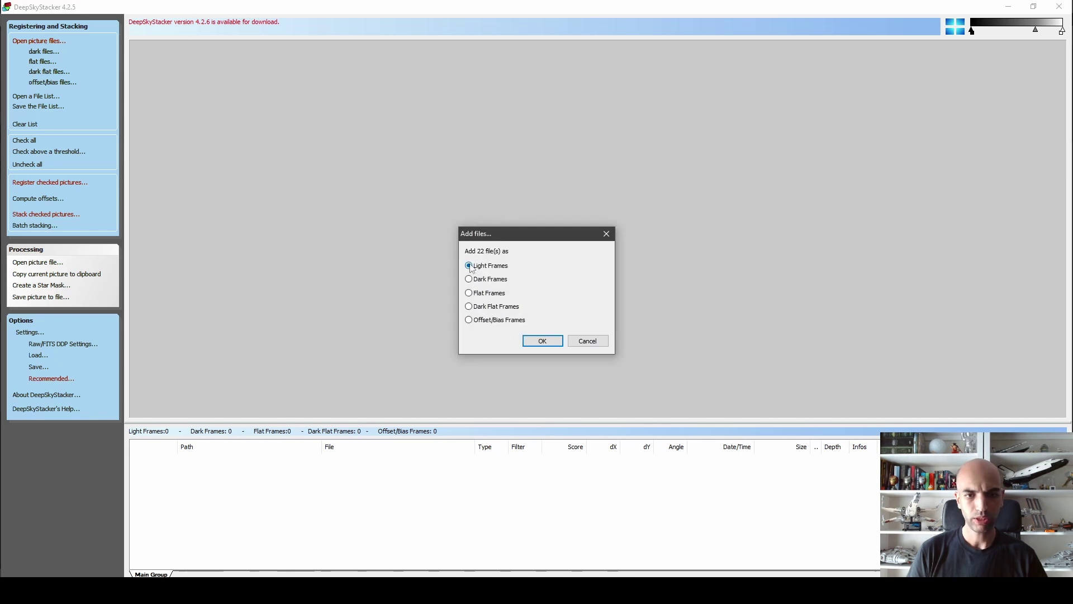
- Add the 22 CR2 files as Light Frames and scroll through the scored file list
{"action": "left_click", "coordinate": [542, 341]}
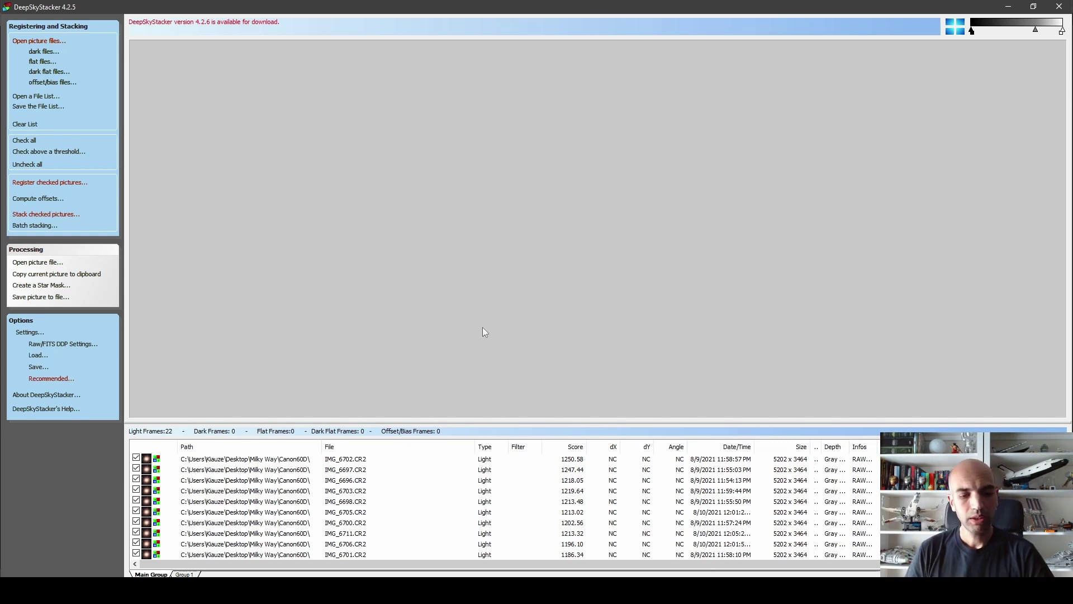
{"action": "scroll", "coordinate": [310, 500], "scroll_direction": "down", "scroll_amount": 5}
{"action": "scroll", "coordinate": [312, 502], "scroll_direction": "up", "scroll_amount": 5}
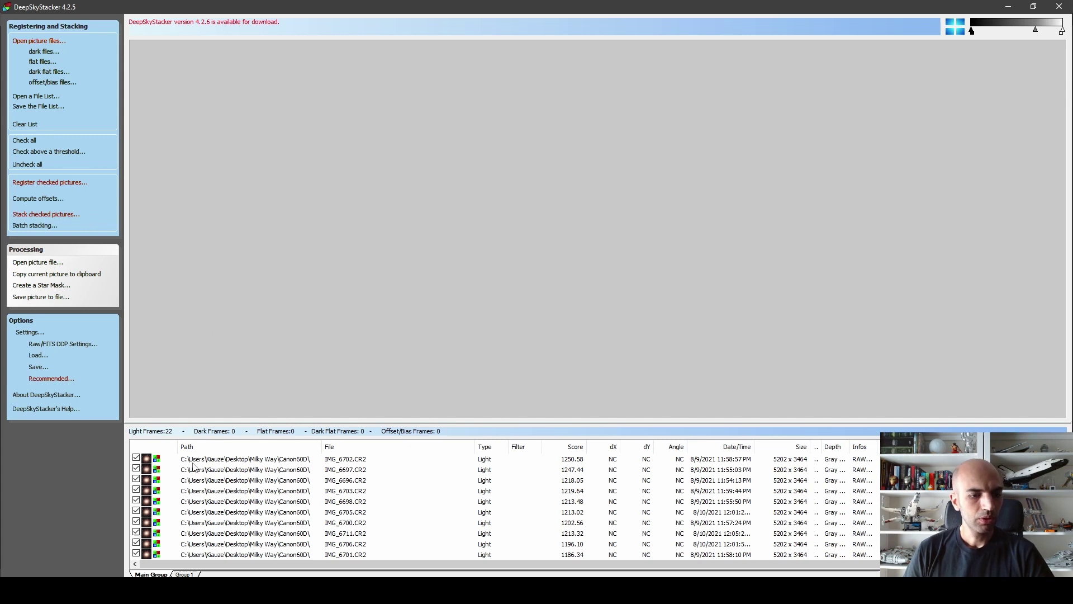
{"action": "scroll", "coordinate": [202, 470], "scroll_direction": "down", "scroll_amount": 5}
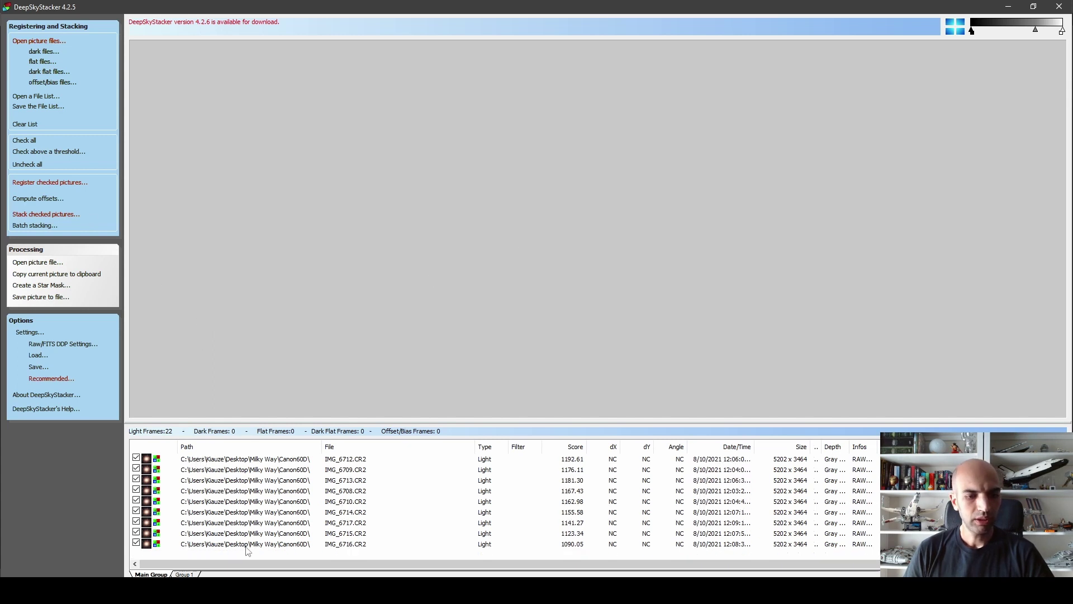
{"action": "scroll", "coordinate": [248, 552], "scroll_direction": "up", "scroll_amount": 5}
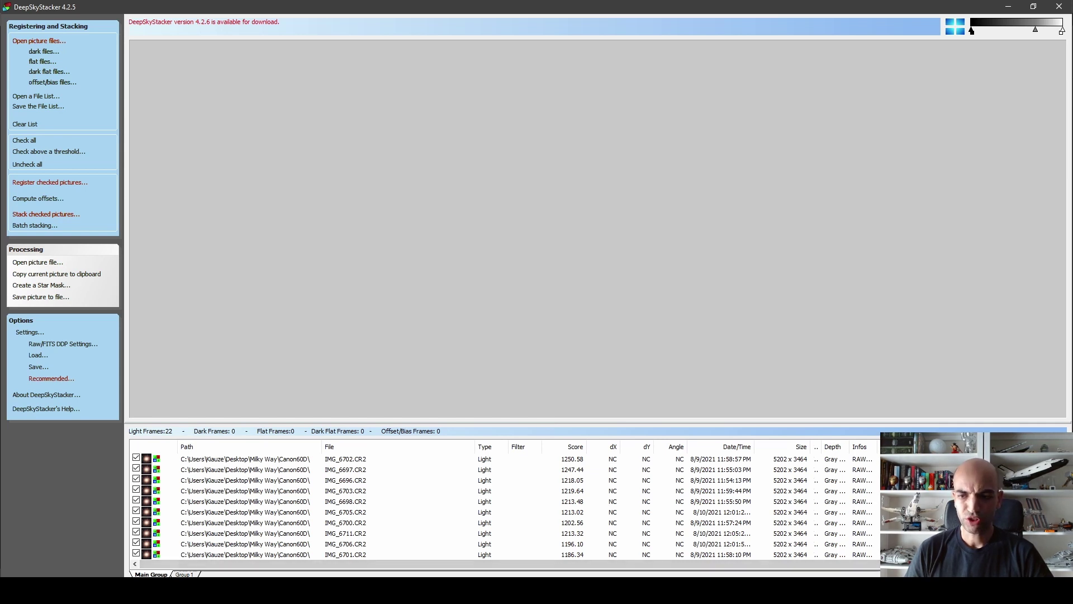
{"action": "scroll", "coordinate": [223, 553], "scroll_direction": "down", "scroll_amount": 5}
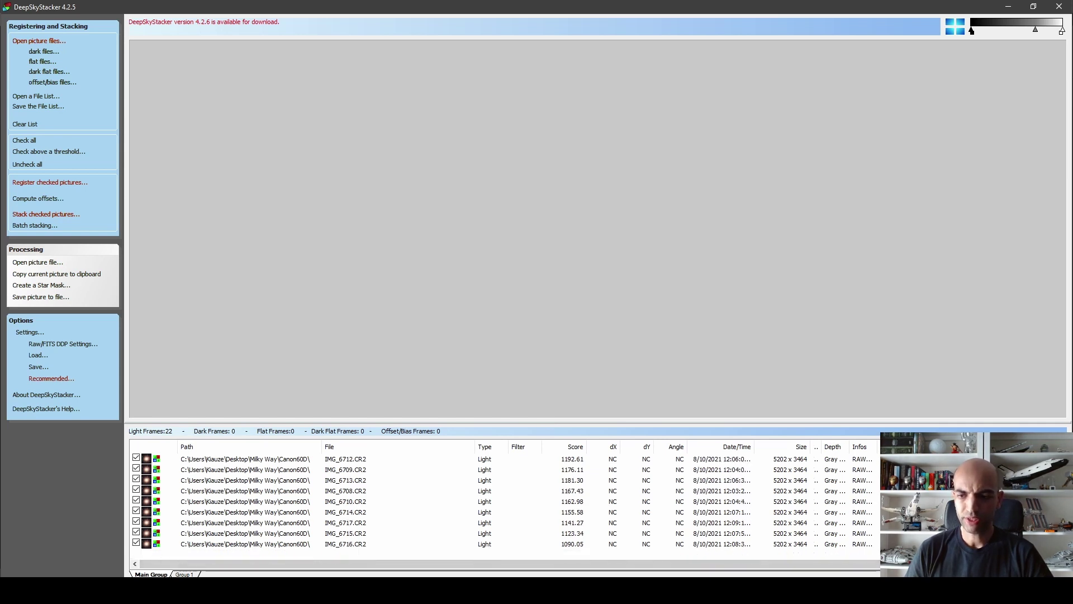
- Disable re-registering already registered pictures and compute detected stars at 10% threshold (172)
{"action": "left_click", "coordinate": [62, 183]}
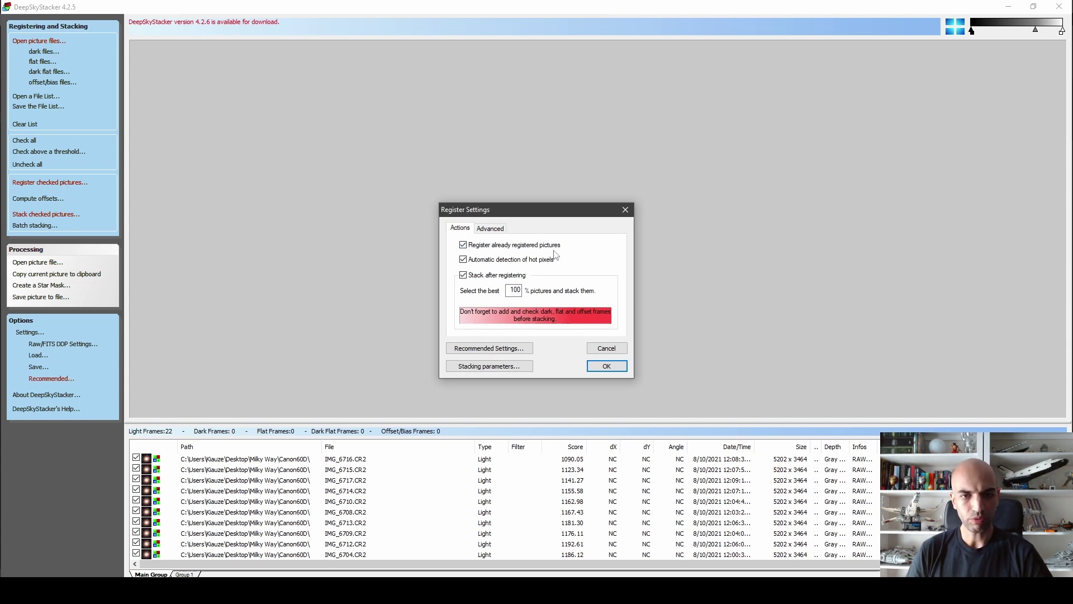
{"action": "left_click", "coordinate": [463, 245]}
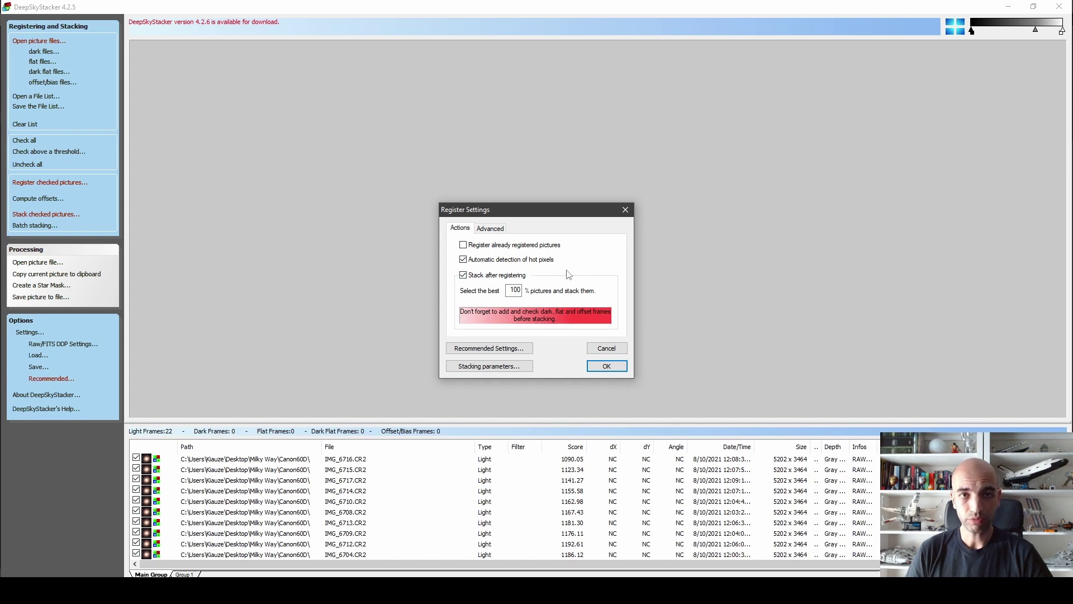
{"action": "left_click", "coordinate": [487, 229]}
{"action": "key", "text": "Return"}
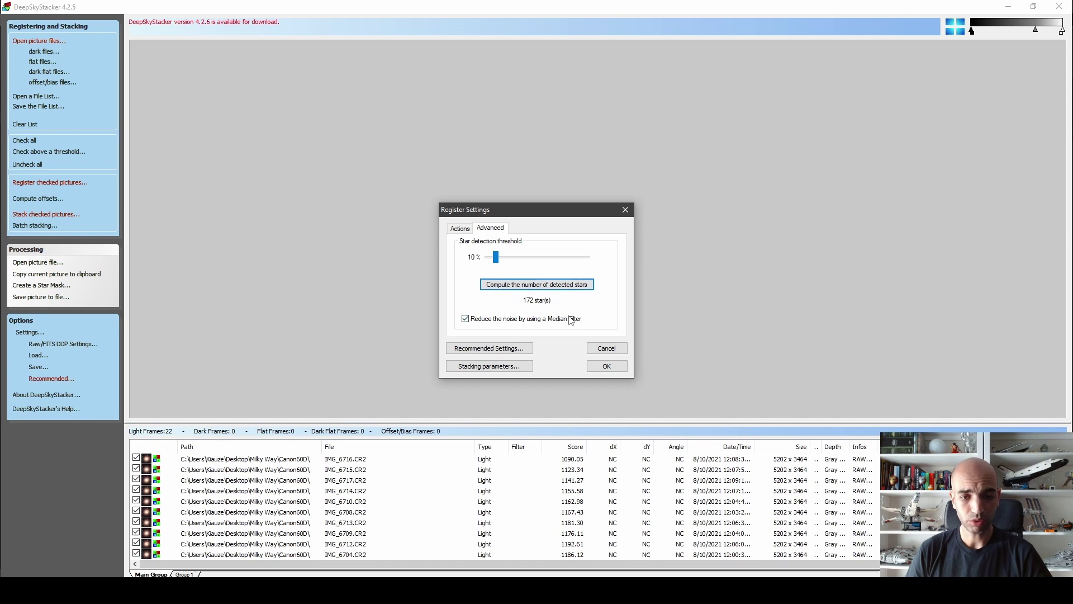
- Review the Recommended Settings and dismiss them unchanged
{"action": "left_click", "coordinate": [459, 229]}
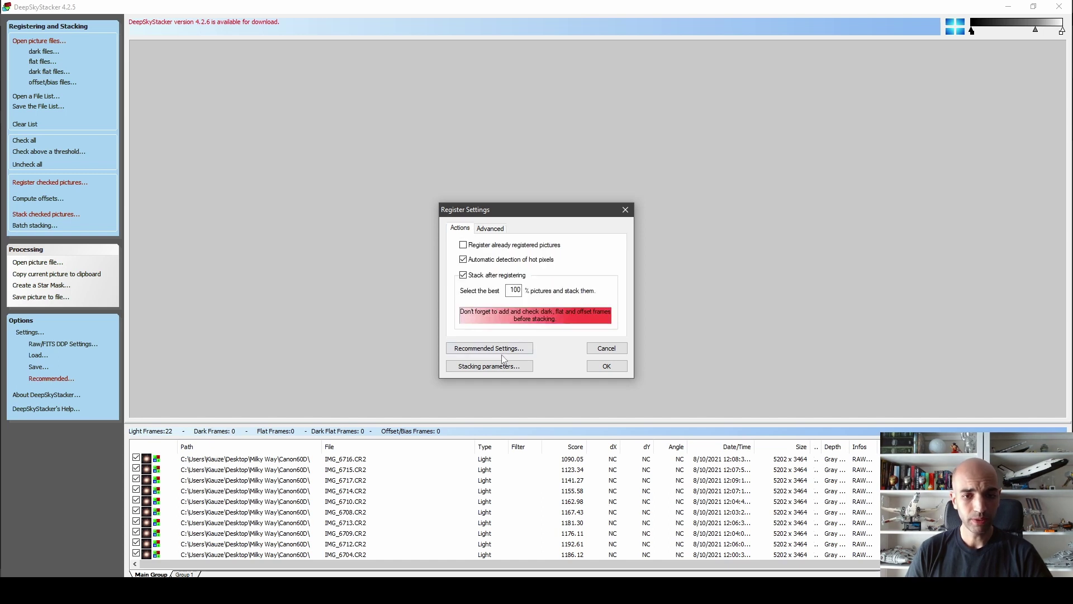
{"action": "left_click", "coordinate": [492, 349]}
{"action": "scroll", "coordinate": [551, 286], "scroll_direction": "down", "scroll_amount": 3}
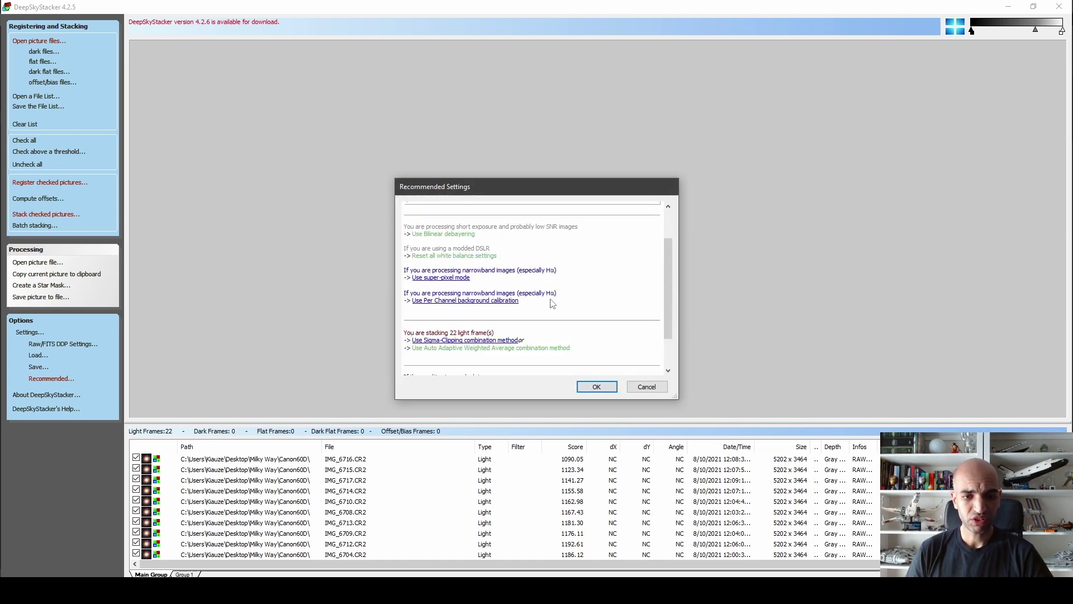
{"action": "left_click", "coordinate": [657, 390]}
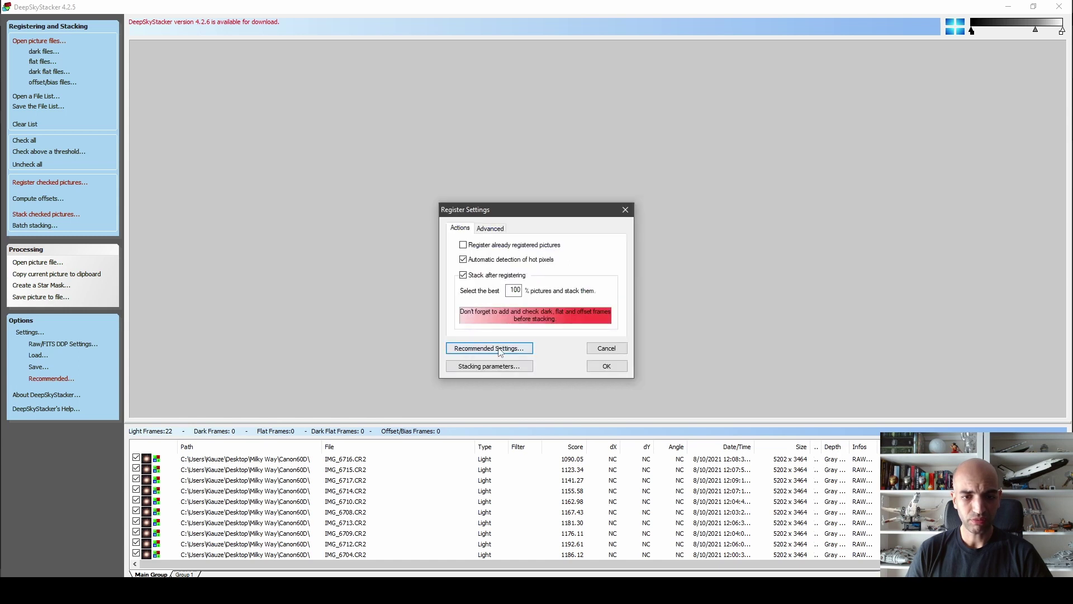
{"action": "left_click", "coordinate": [503, 366]}
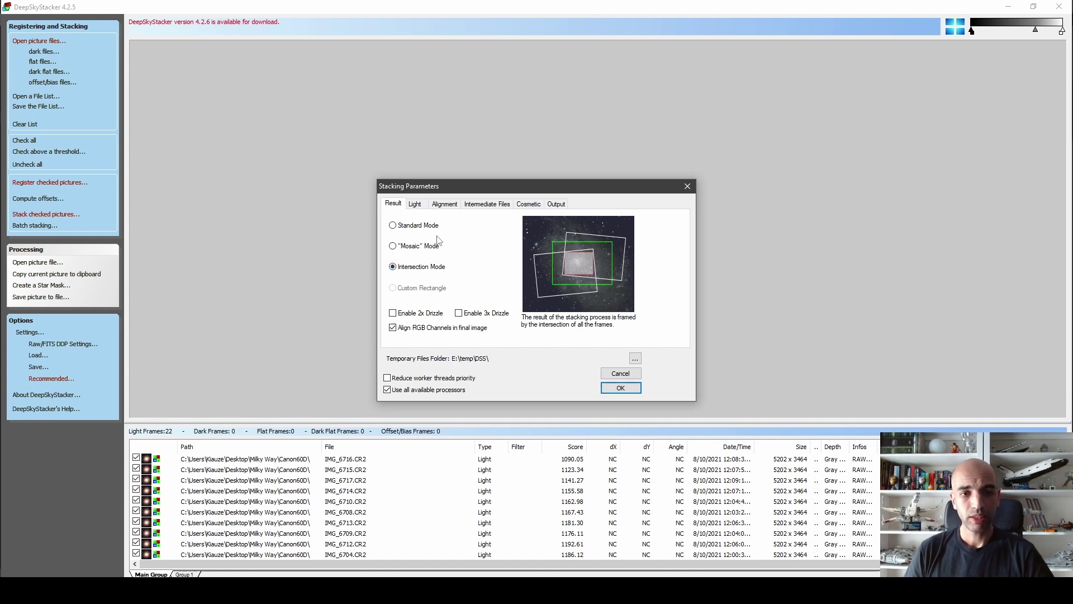
{"action": "left_click", "coordinate": [416, 225]}
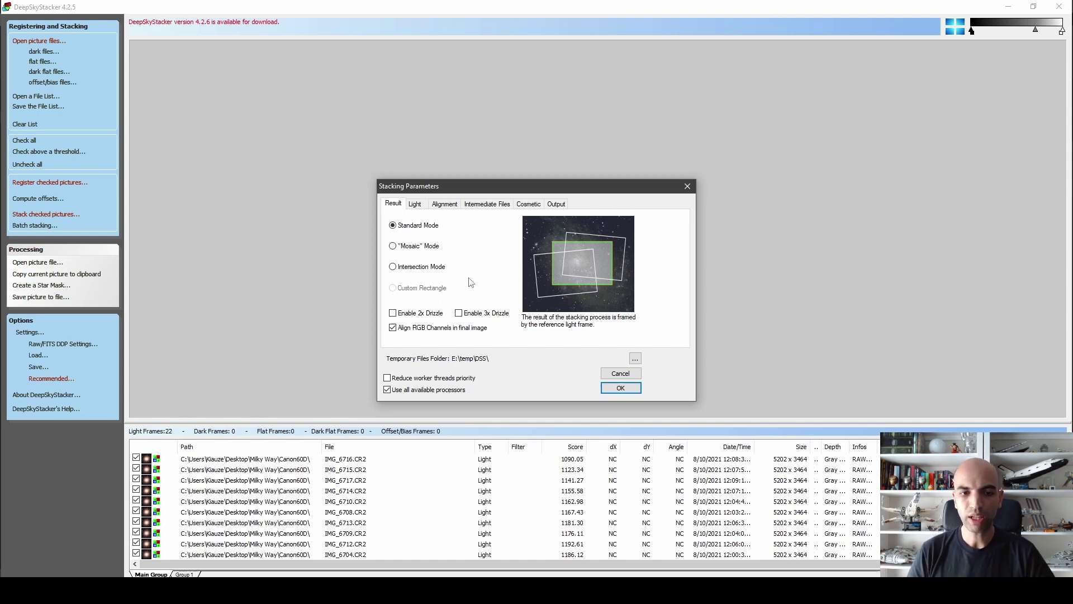
{"action": "left_click", "coordinate": [431, 270]}
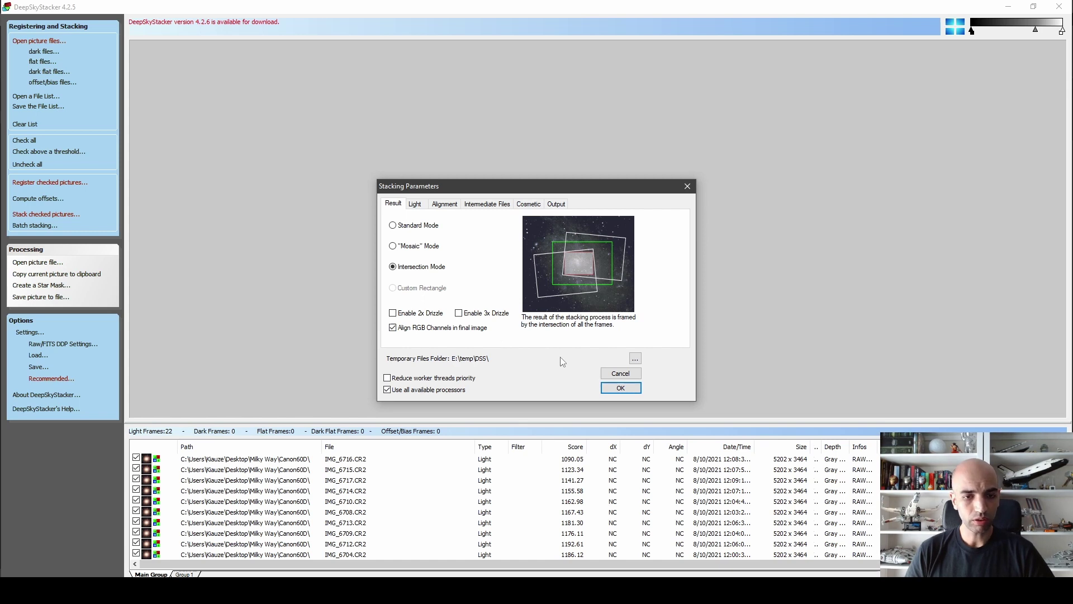
{"action": "left_click", "coordinate": [420, 205]}
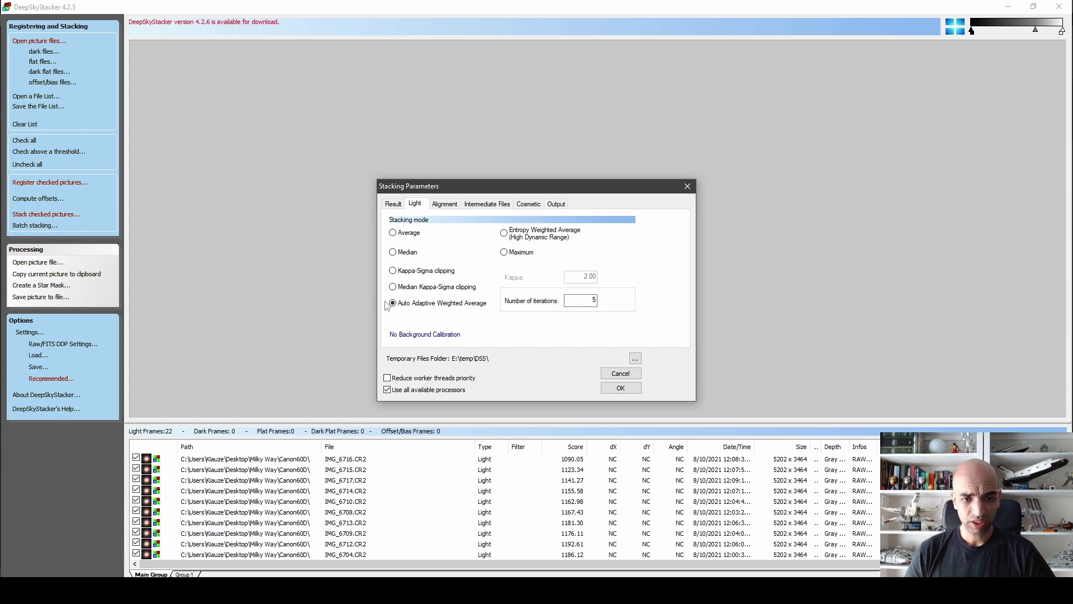
{"action": "mouse_move", "coordinate": [396, 309]}
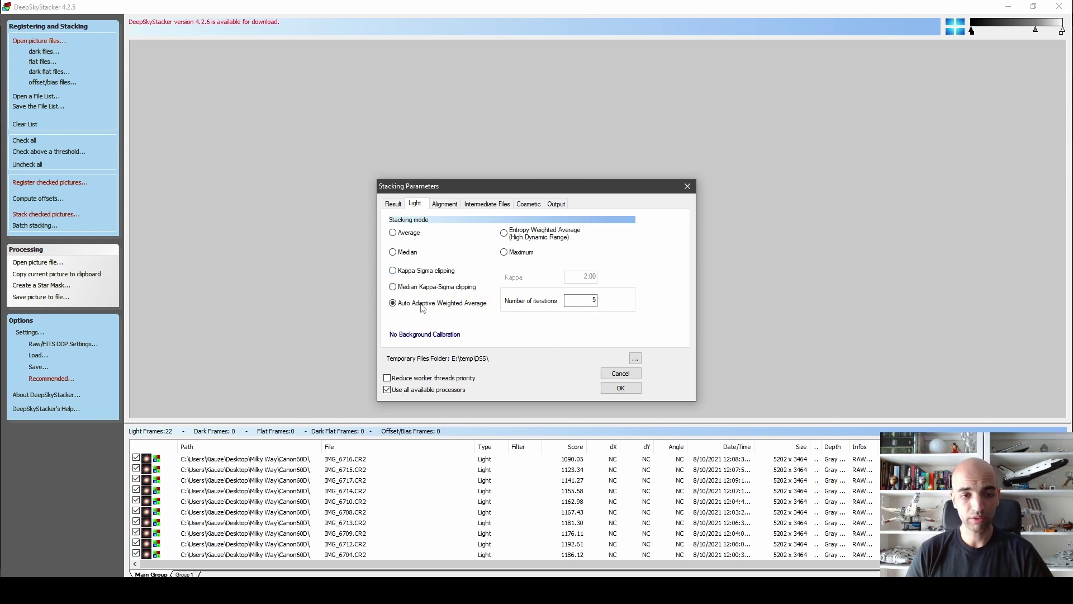
{"action": "mouse_move", "coordinate": [431, 309]}
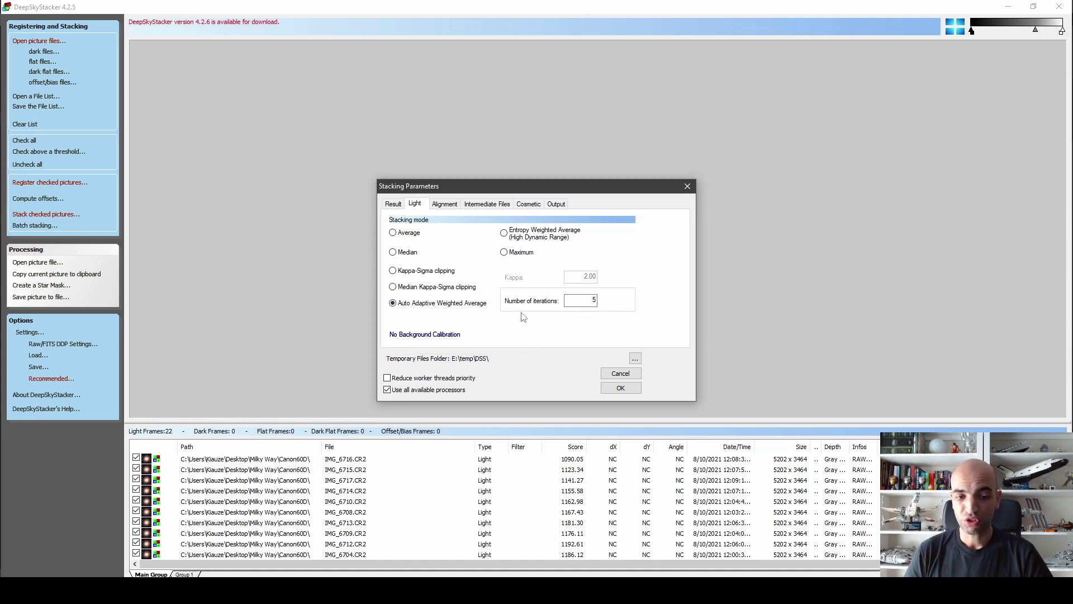
{"action": "left_click", "coordinate": [390, 205]}
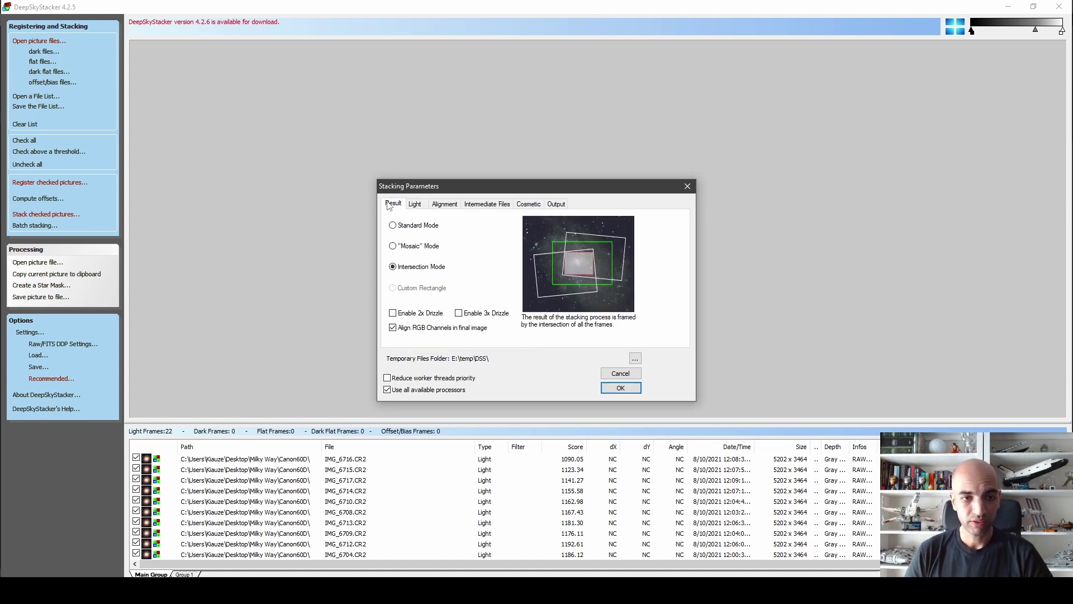
{"action": "left_click", "coordinate": [622, 388]}
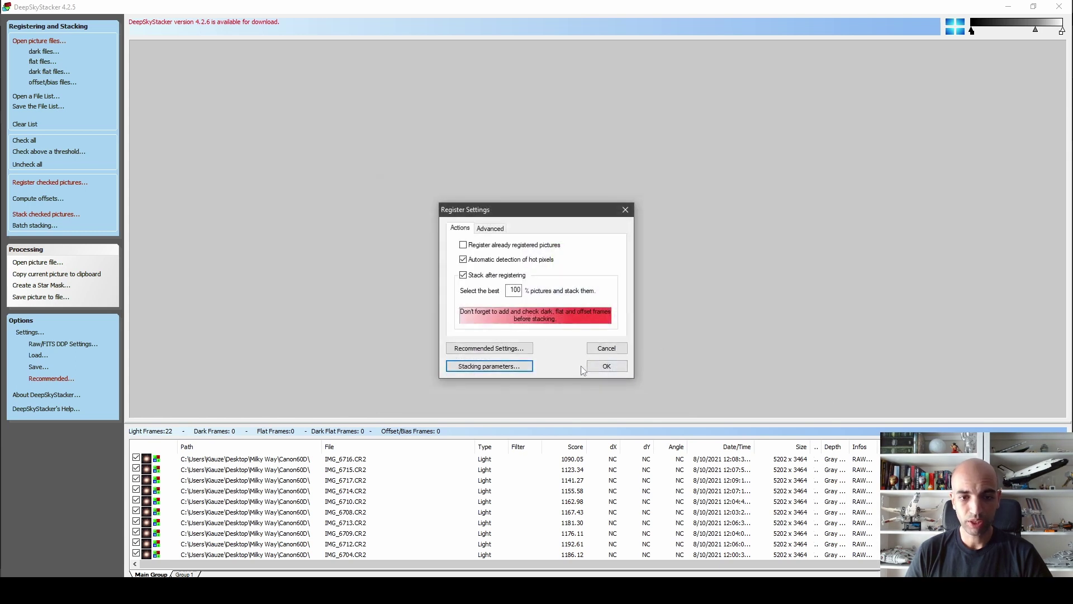
- Accept the registration settings, start stacking the 22 frames, and switch to PixInsight
{"action": "left_click", "coordinate": [608, 366]}
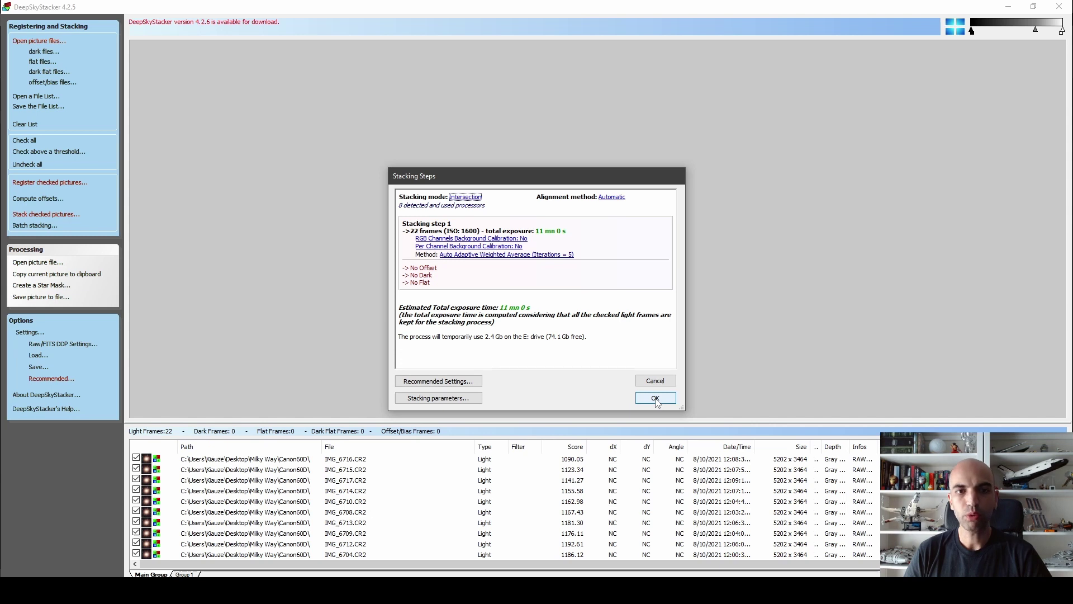
{"action": "left_click", "coordinate": [655, 398]}
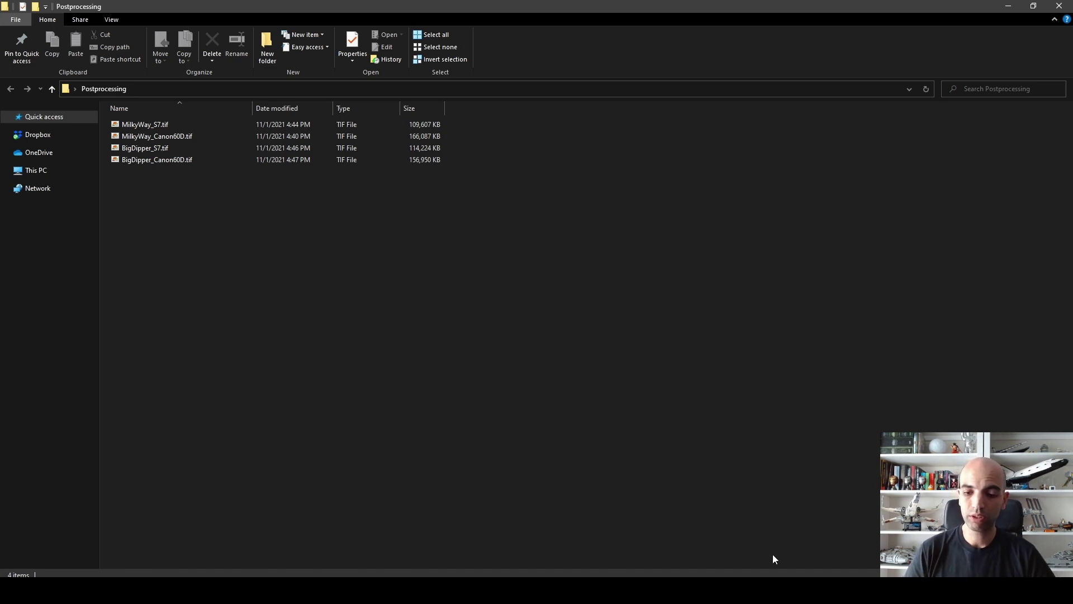
{"action": "mouse_move", "coordinate": [781, 590]}
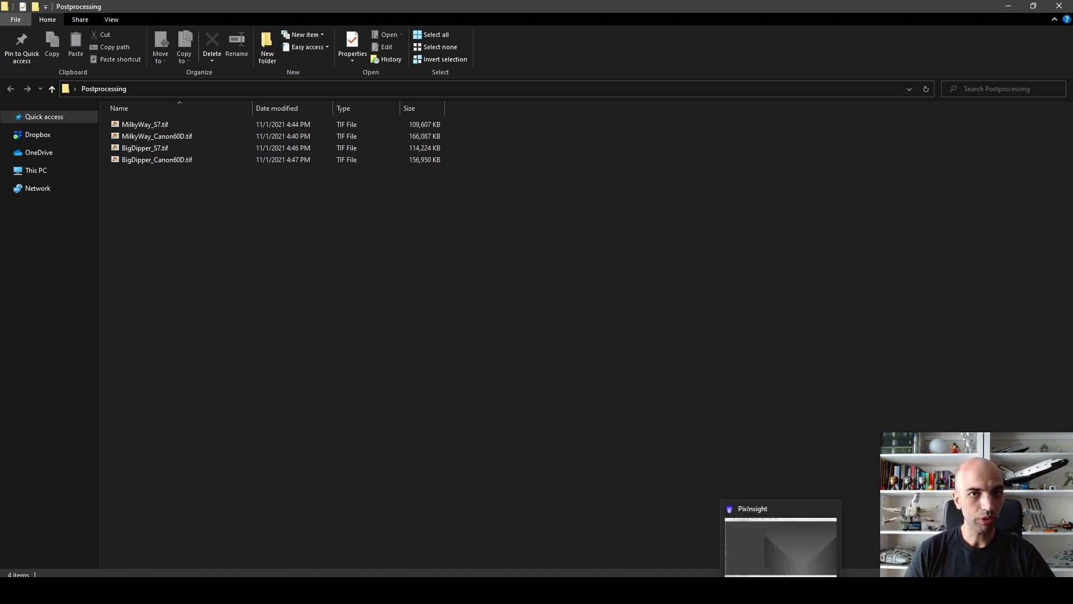
{"action": "left_click", "coordinate": [781, 545]}
- Drag the four stacked TIFs from Postprocessing into PixInsight and move BigDipper_Canon60D right
{"action": "mouse_move", "coordinate": [341, 587]}
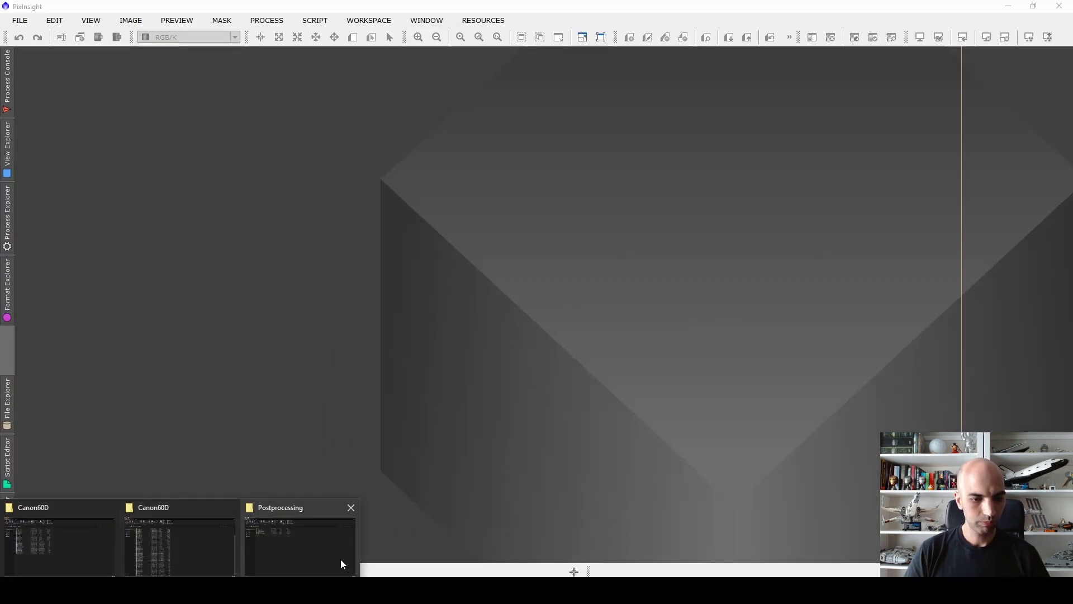
{"action": "left_click", "coordinate": [321, 546]}
{"action": "left_click_drag", "start_coordinate": [192, 241], "coordinate": [268, 244]}
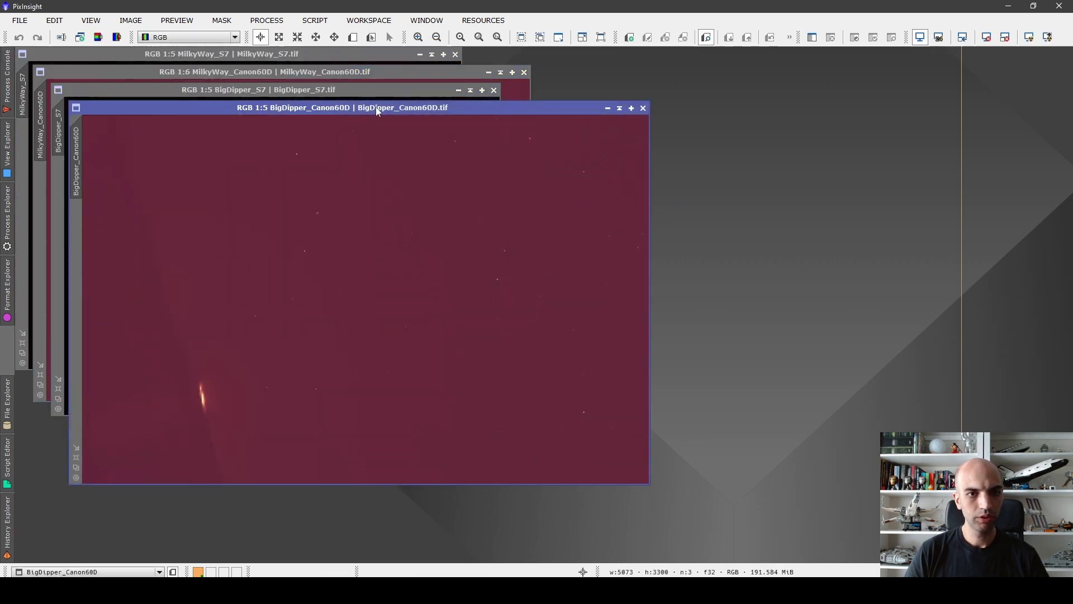
{"action": "left_click_drag", "start_coordinate": [380, 110], "coordinate": [739, 94]}
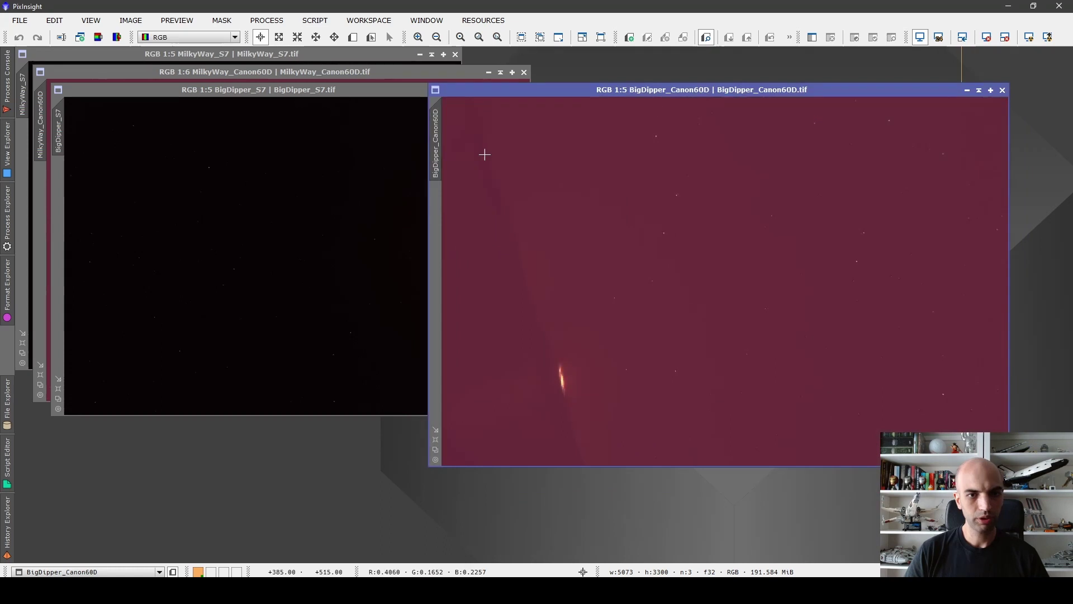
- Rotate BigDipper_Canon60D 90° to portrait, fit MilkyWay_S7 to its window, and place MilkyWay_Canon60D beside it
{"action": "left_click", "coordinate": [54, 20]}
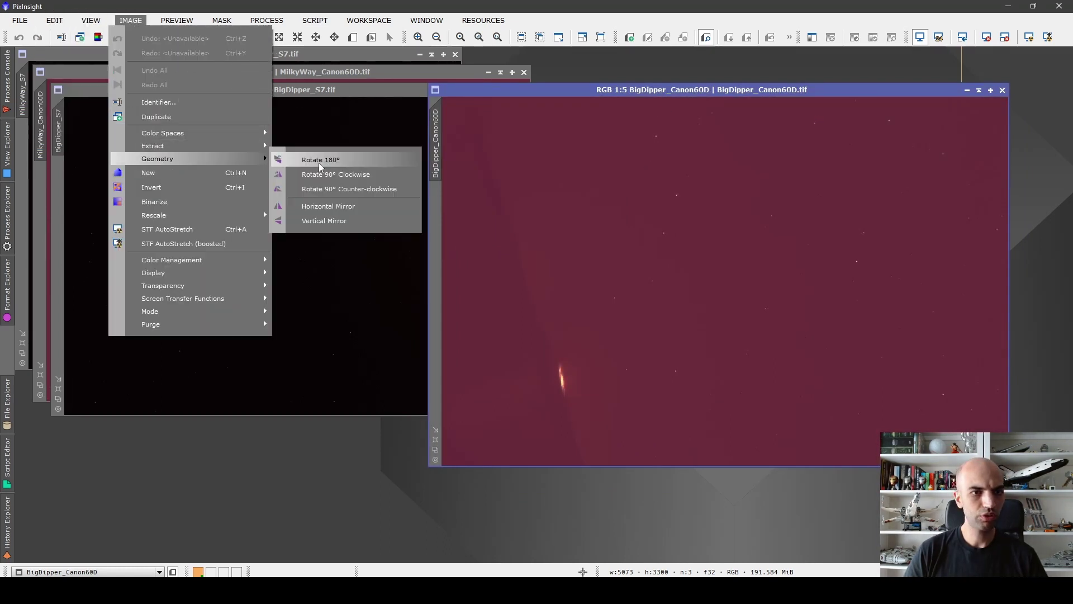
{"action": "mouse_move", "coordinate": [168, 158]}
{"action": "left_click", "coordinate": [361, 190]}
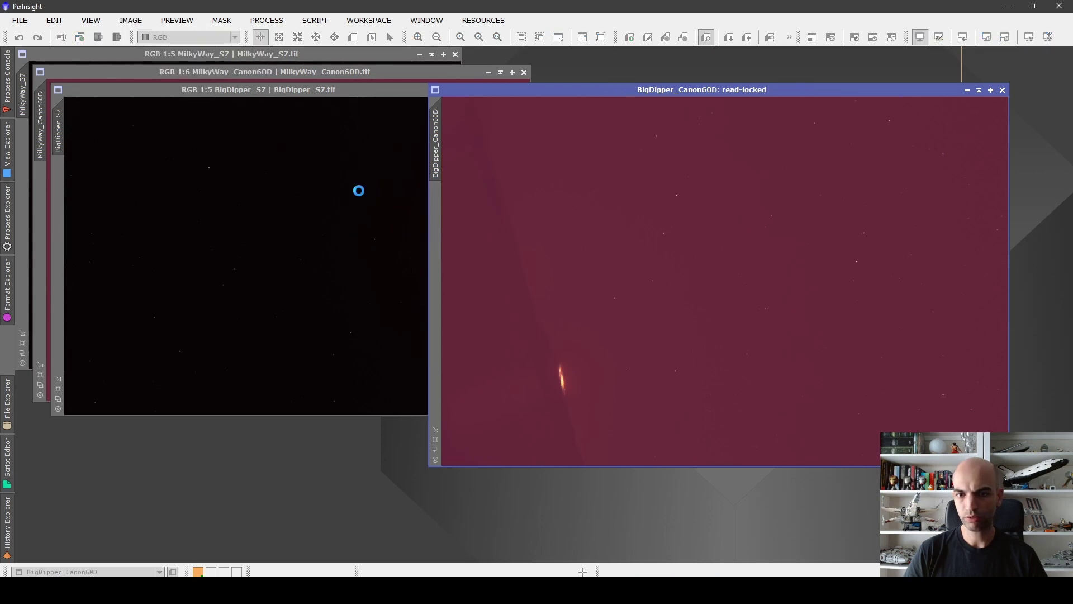
{"action": "right_click", "coordinate": [289, 220]}
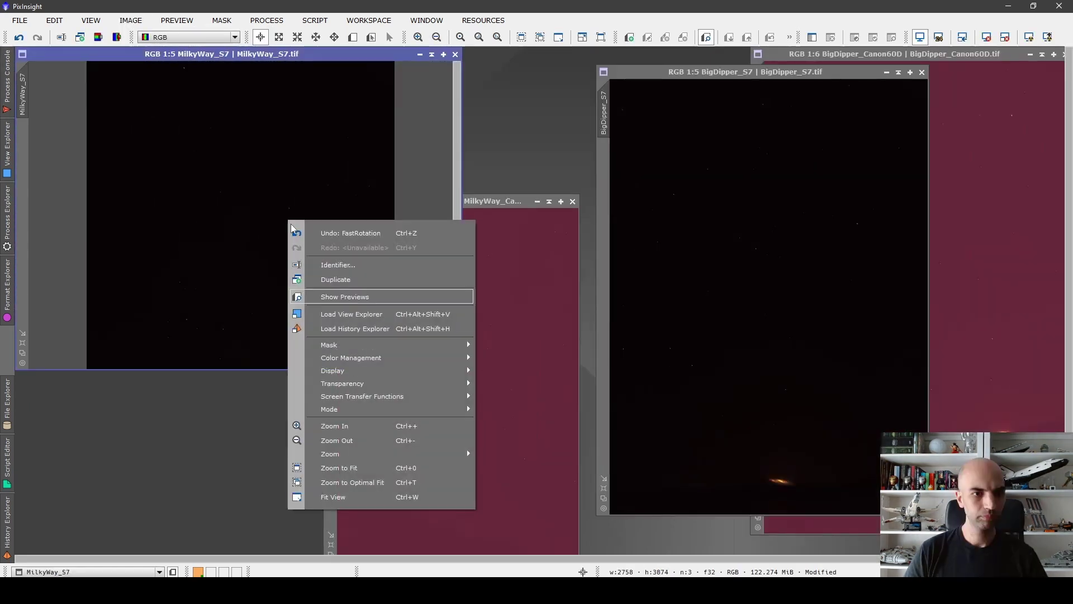
{"action": "left_click", "coordinate": [356, 471]}
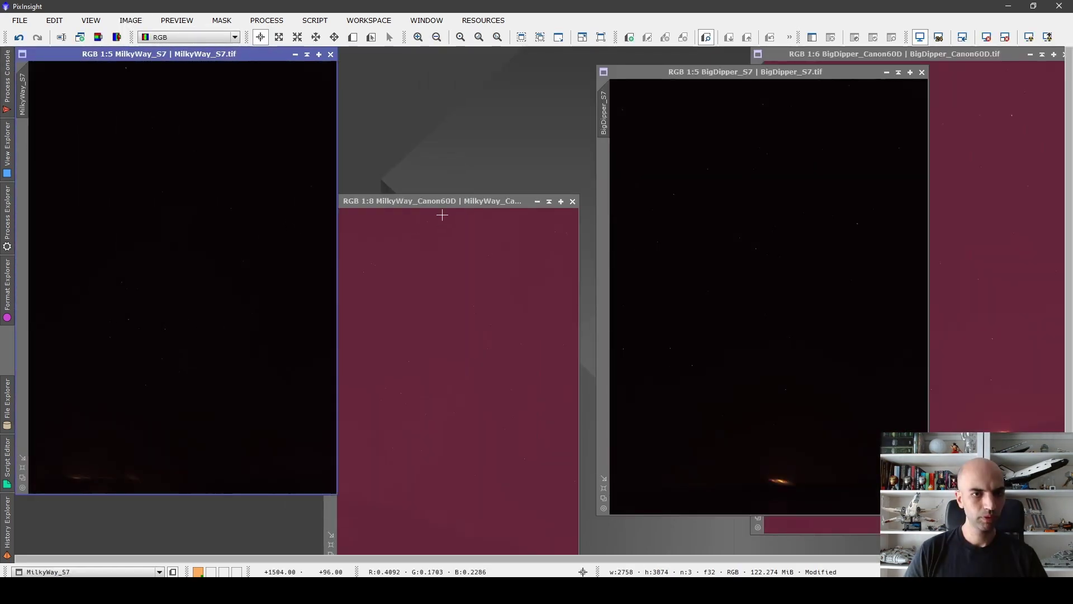
{"action": "left_click_drag", "start_coordinate": [442, 200], "coordinate": [463, 56]}
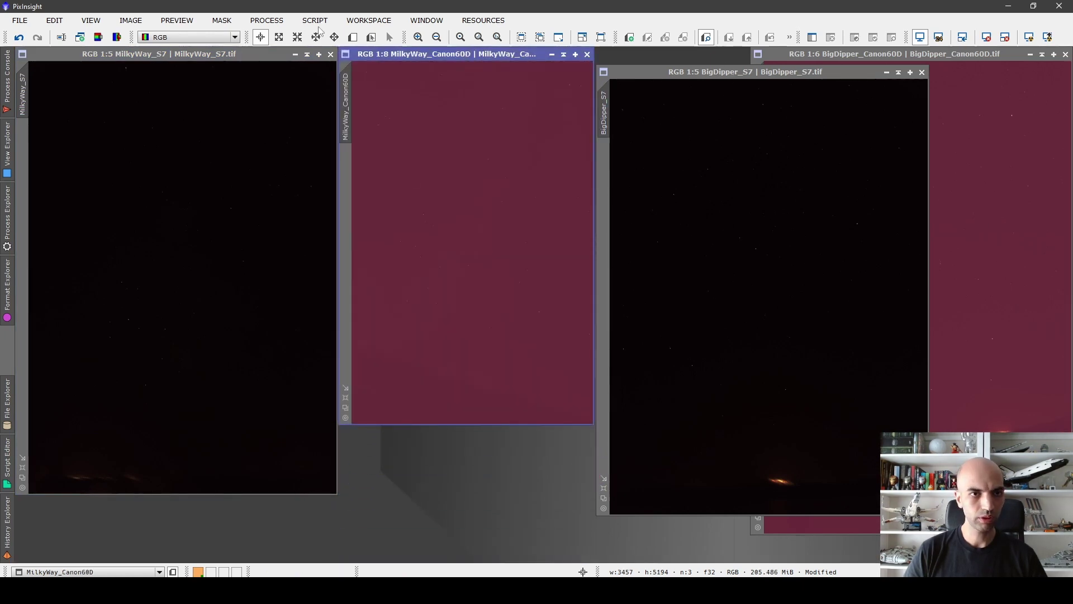
{"action": "left_click", "coordinate": [440, 20]}
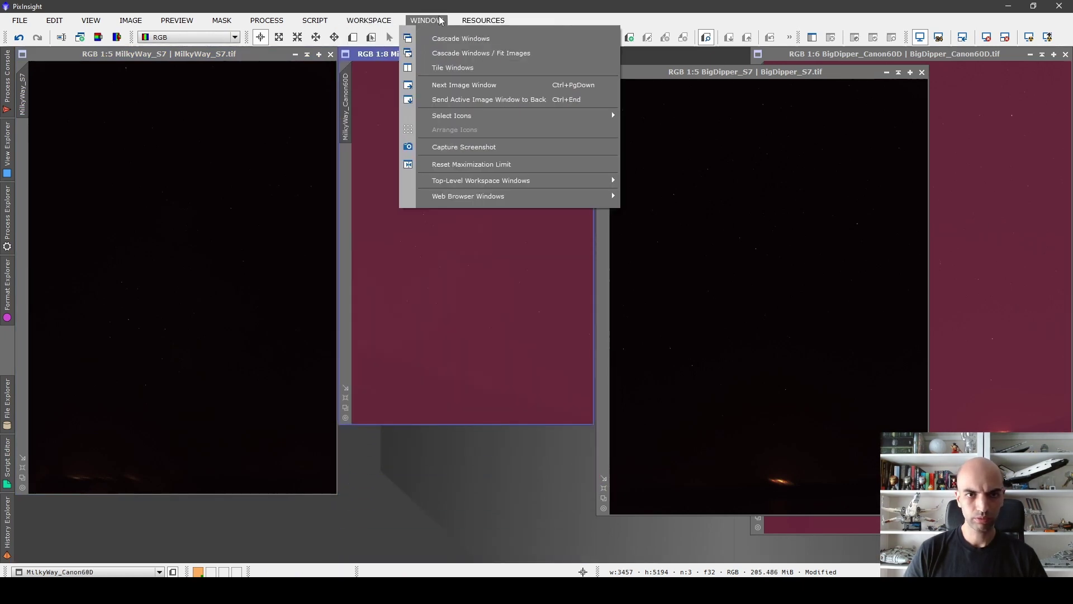
- Tile the four image windows in a grid and zoom each view out to fit
{"action": "left_click", "coordinate": [450, 67]}
{"action": "scroll", "coordinate": [300, 167], "scroll_direction": "down", "scroll_amount": 4}
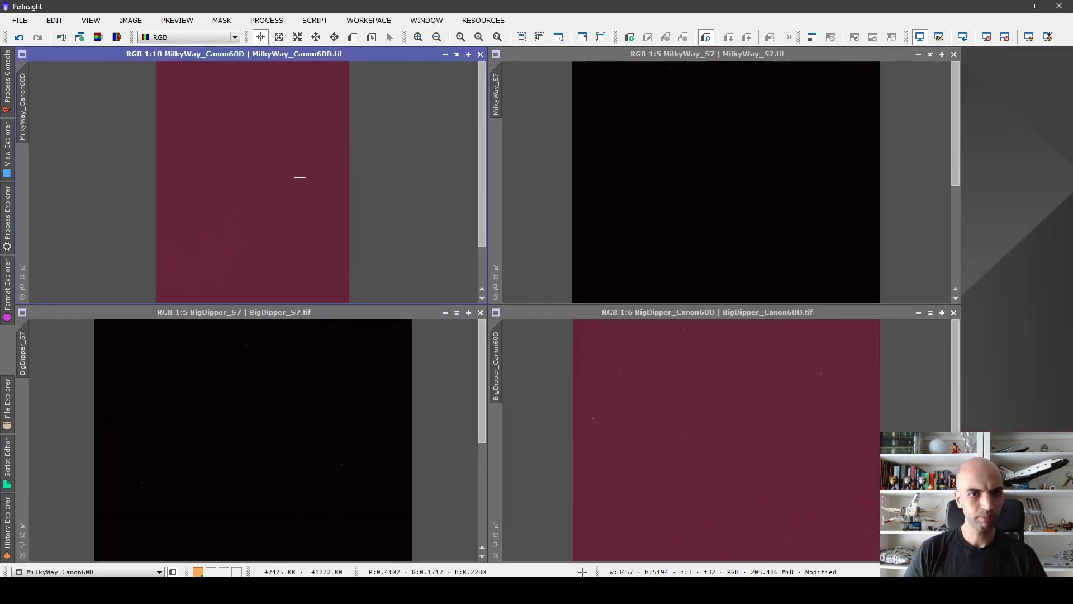
{"action": "scroll", "coordinate": [666, 232], "scroll_direction": "down", "scroll_amount": 4}
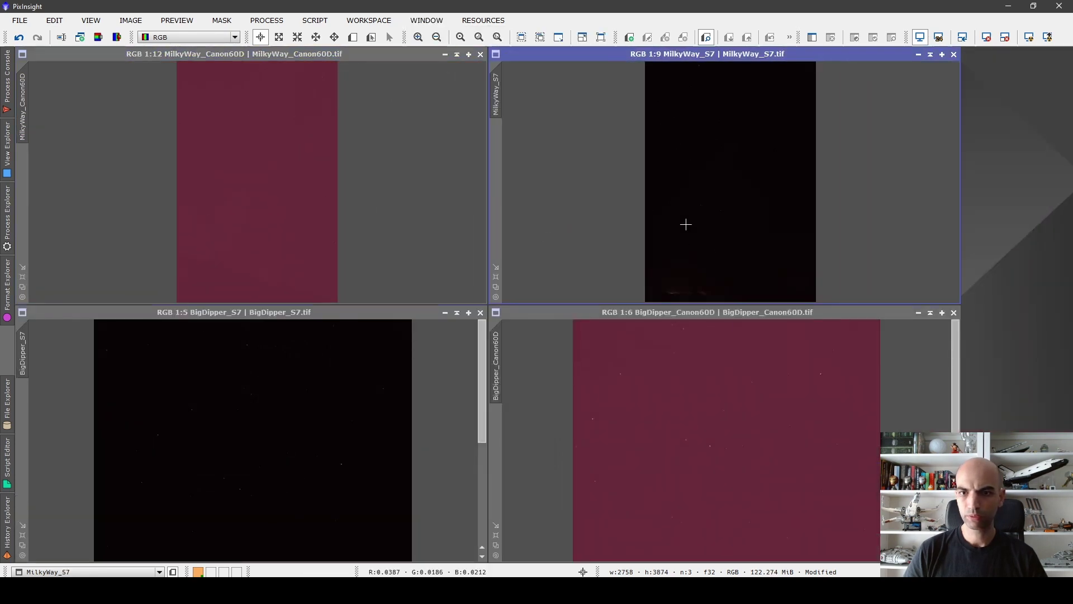
{"action": "scroll", "coordinate": [271, 427], "scroll_direction": "down", "scroll_amount": 2}
{"action": "scroll", "coordinate": [272, 427], "scroll_direction": "down", "scroll_amount": 2}
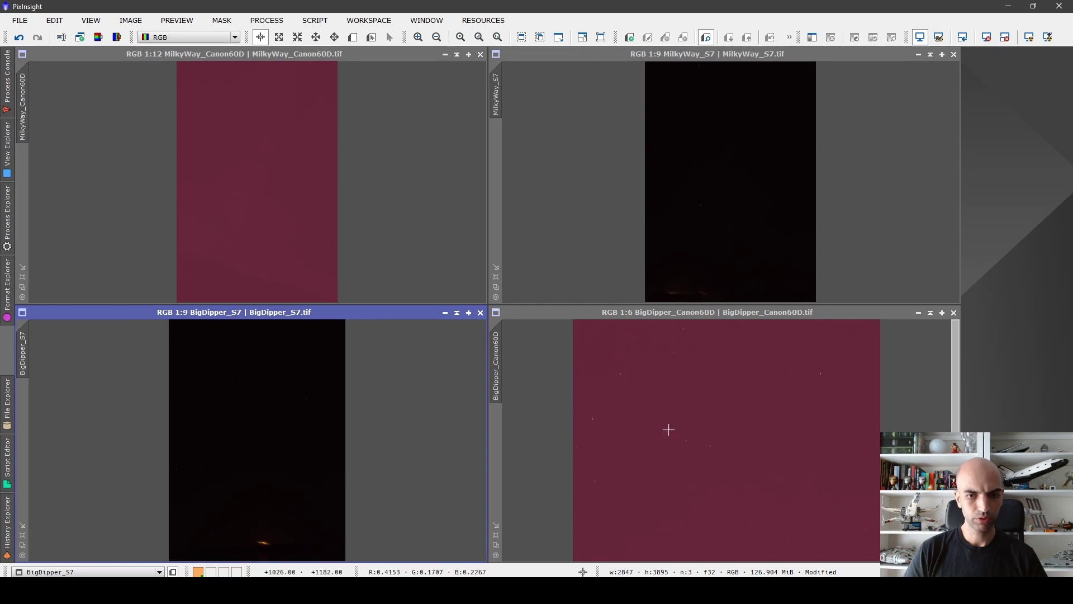
{"action": "scroll", "coordinate": [668, 429], "scroll_direction": "down", "scroll_amount": 4}
{"action": "scroll", "coordinate": [668, 431], "scroll_direction": "down", "scroll_amount": 2}
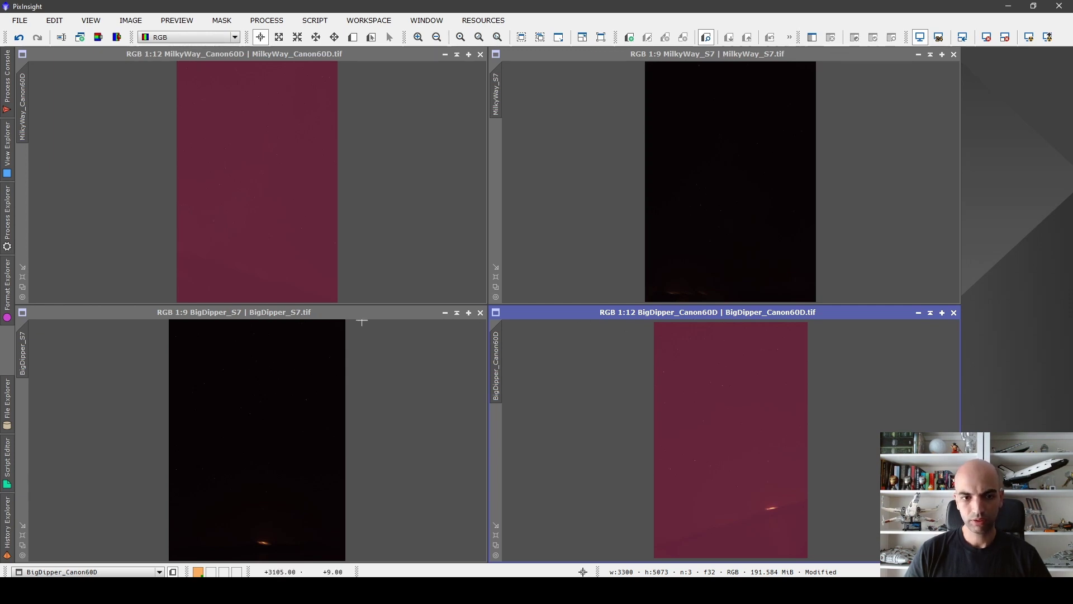
- Swap BigDipper_S7 into the lower-right slot so each camera's frames share a column
{"action": "left_click_drag", "start_coordinate": [373, 314], "coordinate": [327, 317]}
{"action": "left_click_drag", "start_coordinate": [681, 335], "coordinate": [650, 313]}
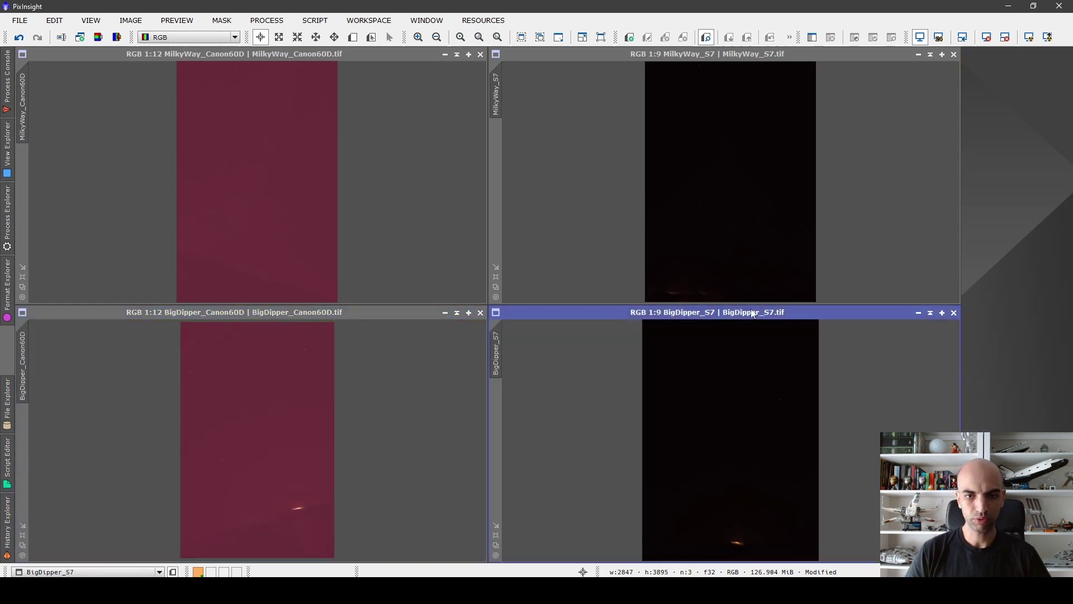
{"action": "left_click", "coordinate": [285, 56]}
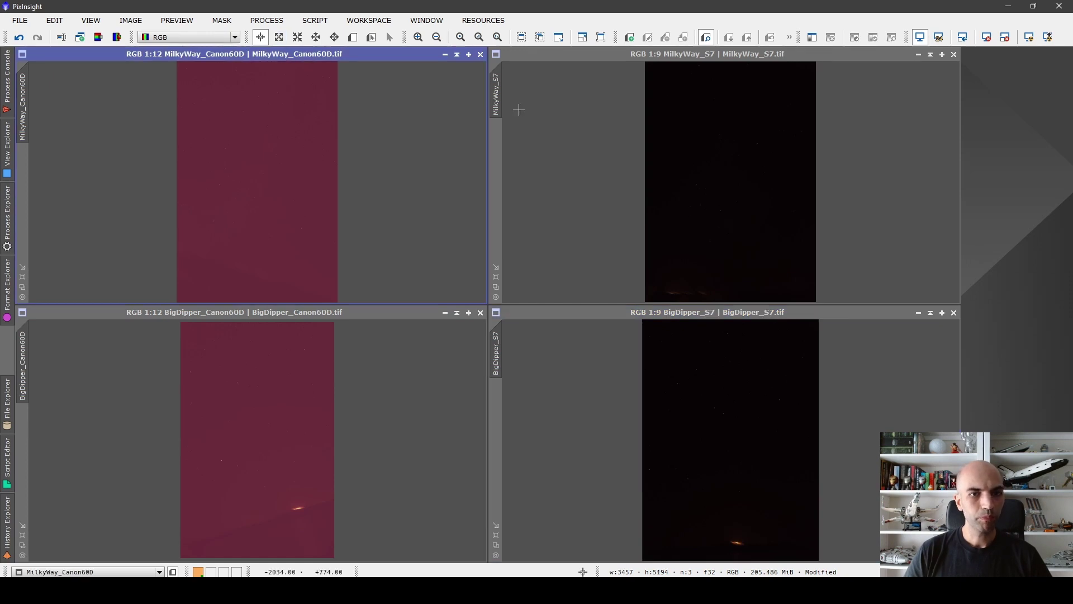
- Auto-stretch MilkyWay_Canon60D with ScreenTransferFunction, placed in the centre of the workspace
{"action": "left_click", "coordinate": [272, 22]}
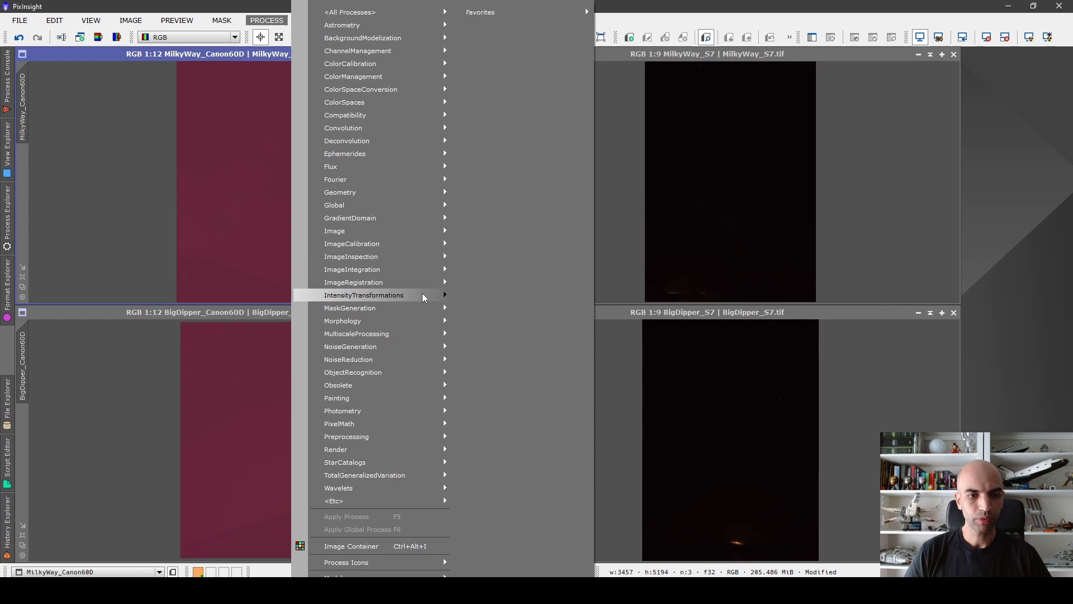
{"action": "mouse_move", "coordinate": [423, 296]}
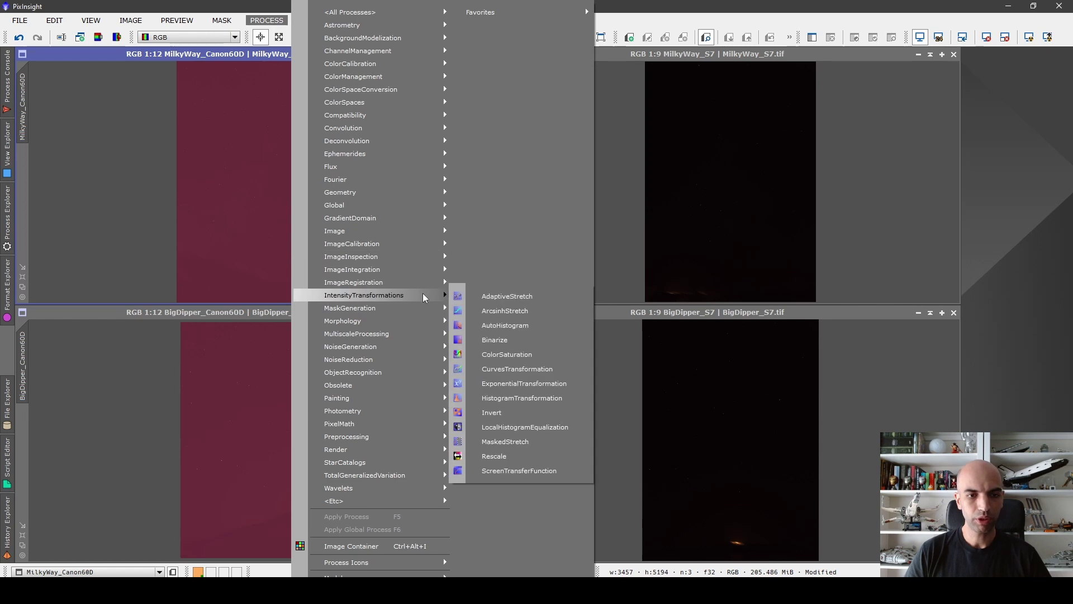
{"action": "left_click", "coordinate": [547, 472]}
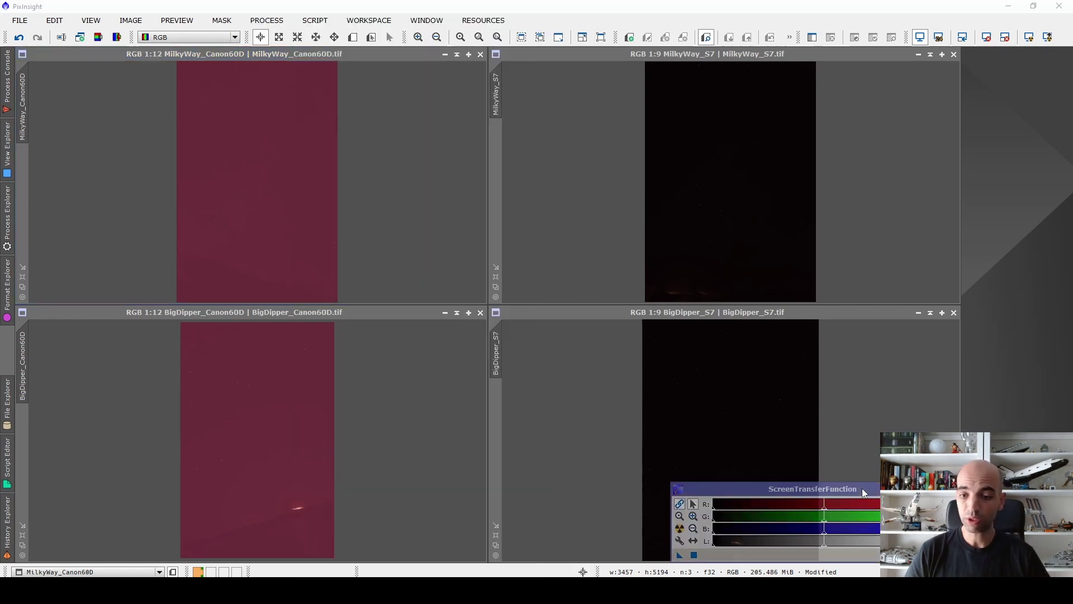
{"action": "left_click_drag", "start_coordinate": [860, 490], "coordinate": [547, 391]}
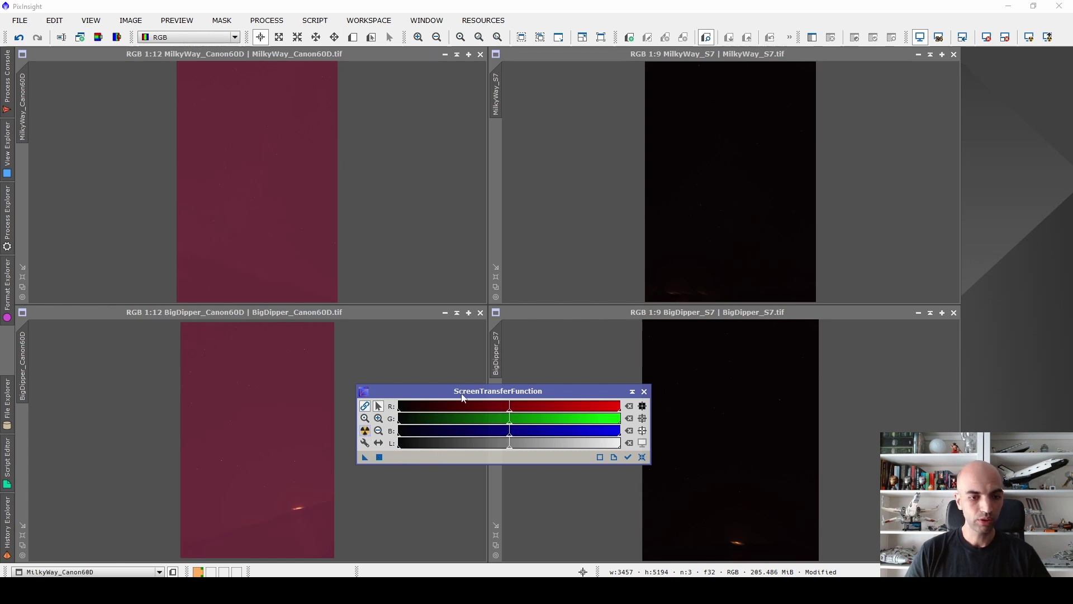
{"action": "left_click", "coordinate": [476, 391]}
{"action": "key", "text": "ctrl+a"}
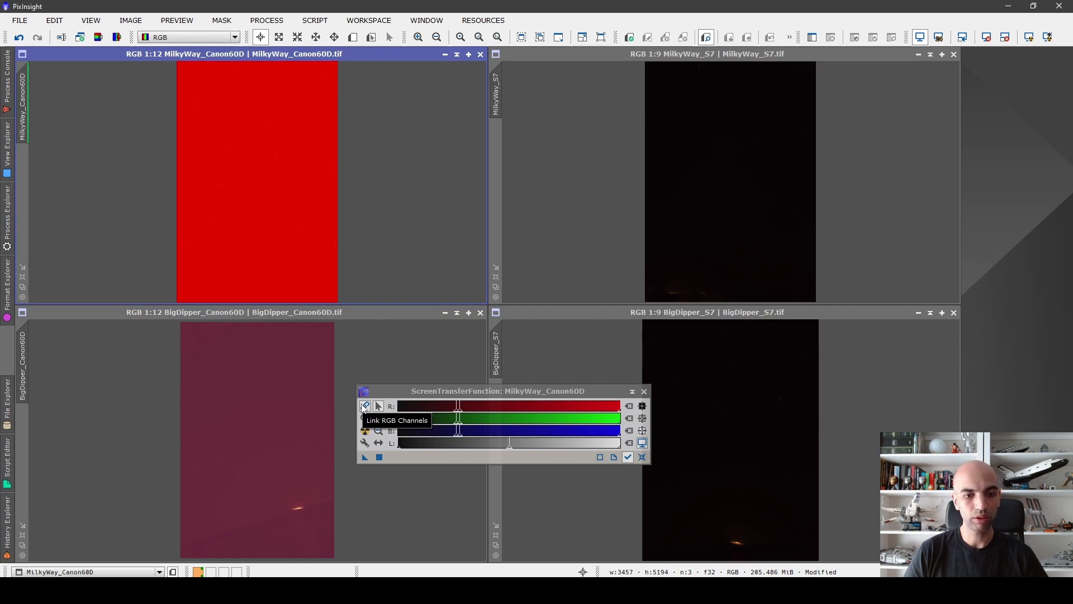
- Auto-stretch MilkyWay_Canon60D, MilkyWay_S7, BigDipper_Canon60D and BigDipper_S7 in turn
{"action": "left_click", "coordinate": [365, 432]}
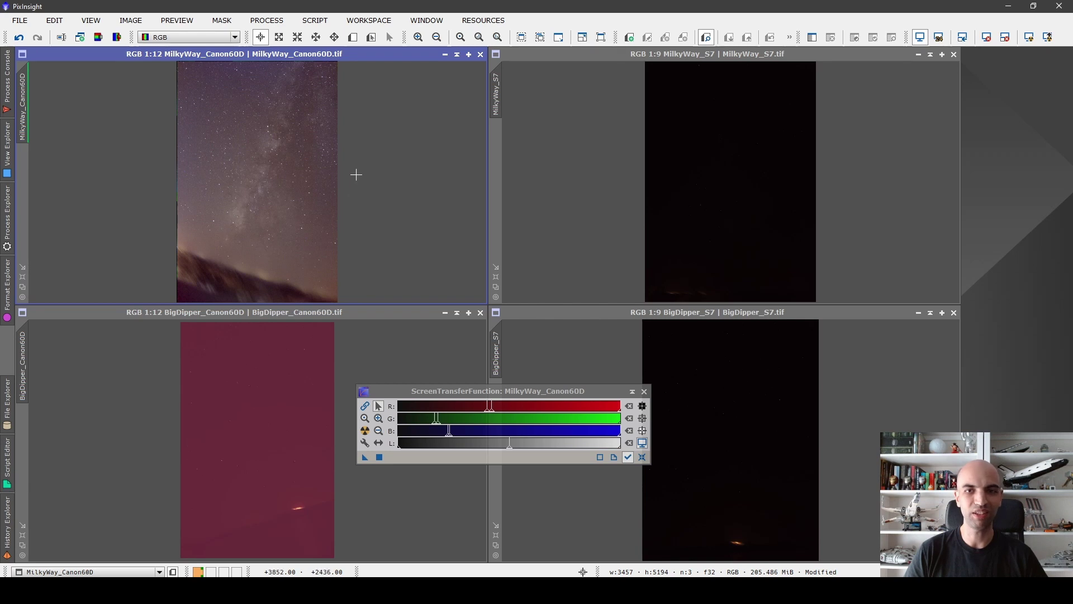
{"action": "left_click", "coordinate": [652, 54]}
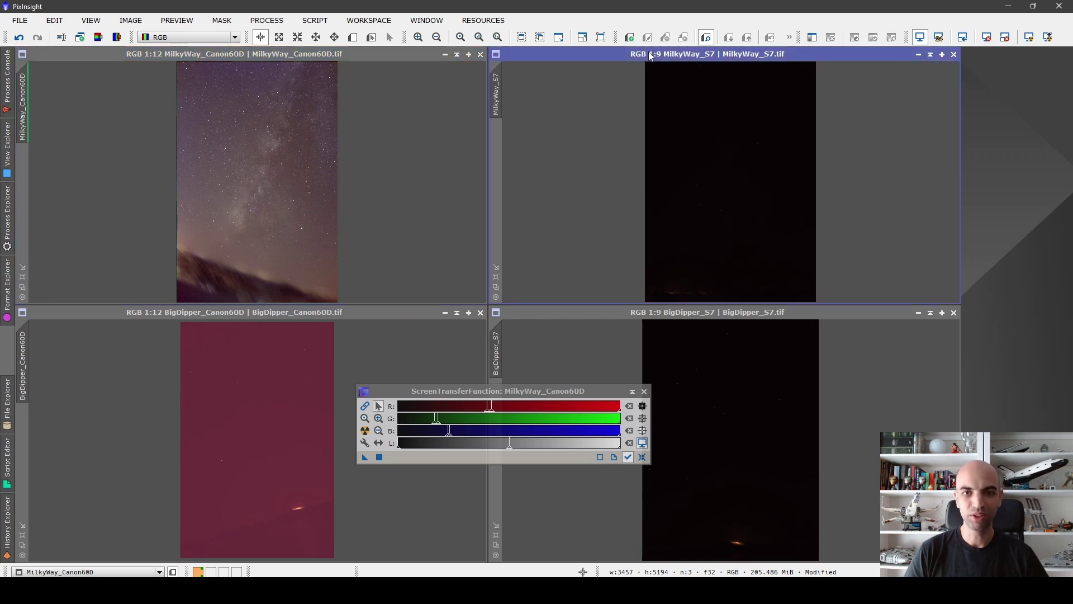
{"action": "left_click", "coordinate": [365, 430]}
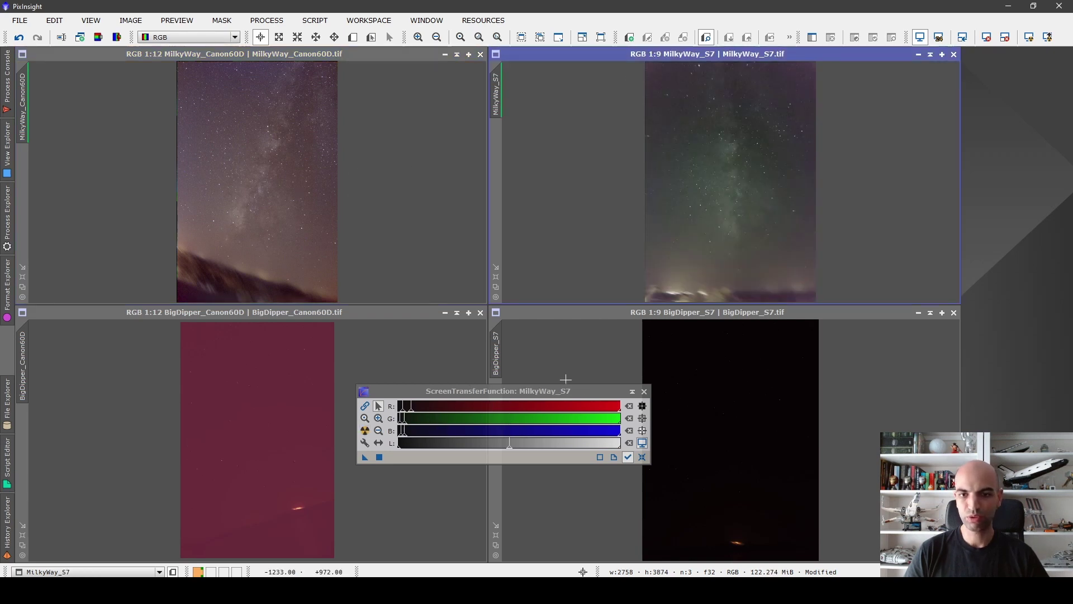
{"action": "left_click", "coordinate": [432, 311]}
{"action": "left_click", "coordinate": [365, 431]}
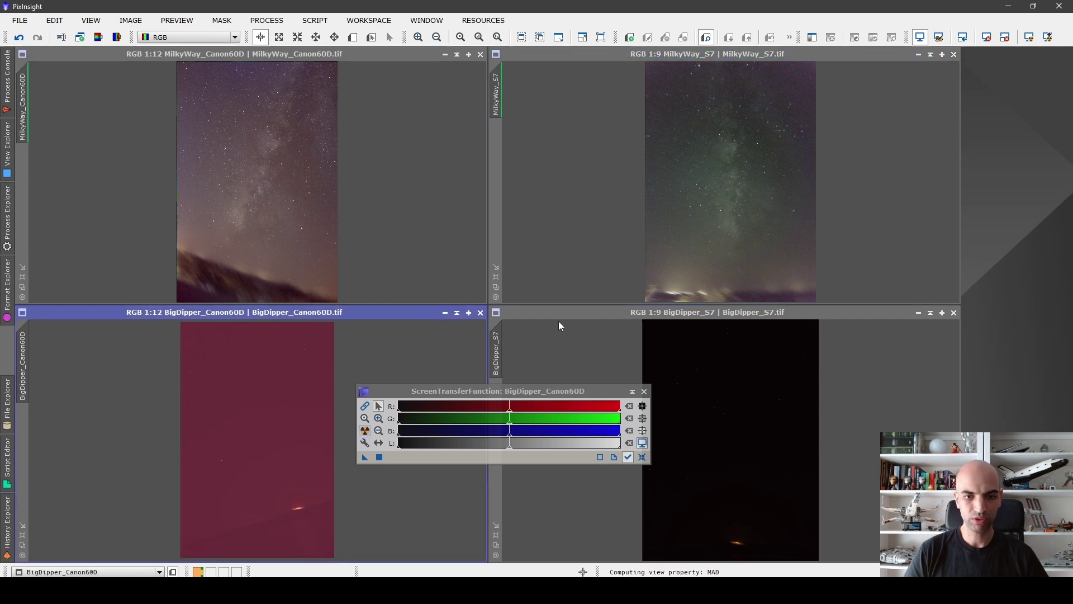
{"action": "left_click", "coordinate": [555, 312]}
{"action": "left_click", "coordinate": [365, 431]}
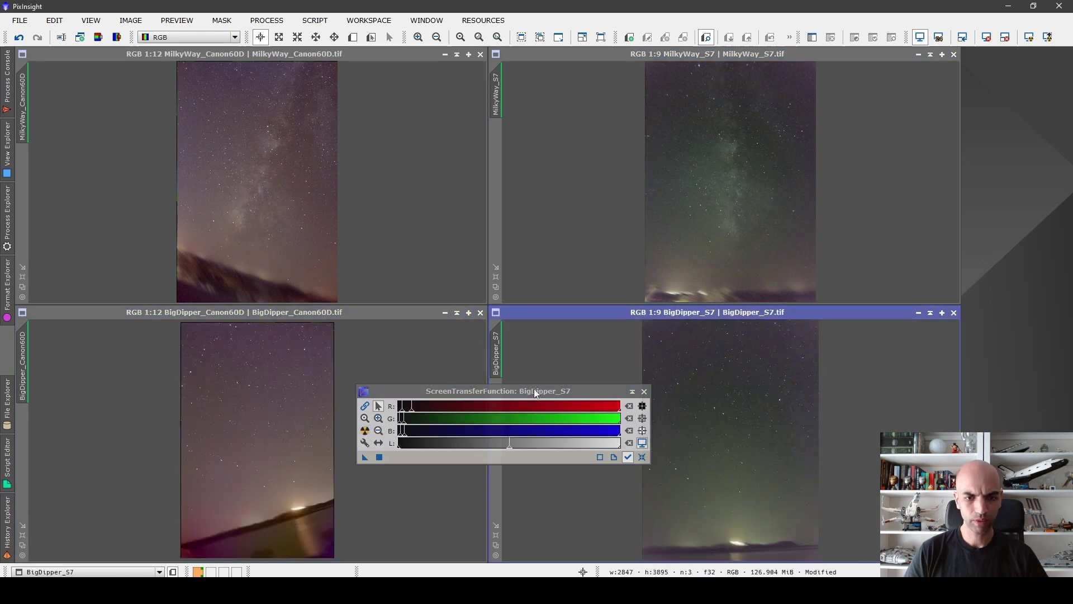
- Collapse the stretch tool to the right edge and zoom back into MilkyWay_Canon60D
{"action": "mouse_move", "coordinate": [535, 391]}
{"action": "left_mouse_down"}
{"action": "mouse_move", "coordinate": [516, 485]}
{"action": "mouse_move", "coordinate": [531, 465]}
{"action": "mouse_move", "coordinate": [949, 319]}
{"action": "mouse_move", "coordinate": [1013, 455]}
{"action": "mouse_move", "coordinate": [975, 455]}
{"action": "mouse_move", "coordinate": [934, 422]}
{"action": "mouse_move", "coordinate": [633, 388]}
{"action": "mouse_move", "coordinate": [517, 482]}
{"action": "left_mouse_up"}
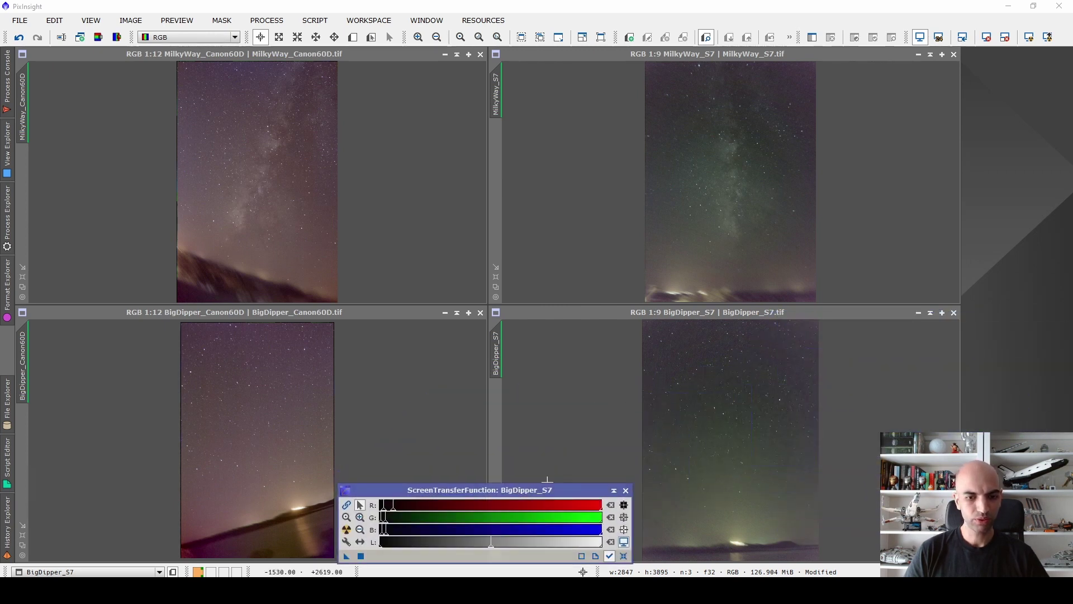
{"action": "left_click", "coordinate": [613, 482]}
{"action": "left_click_drag", "start_coordinate": [514, 524], "coordinate": [1022, 205]}
{"action": "left_click", "coordinate": [267, 65]}
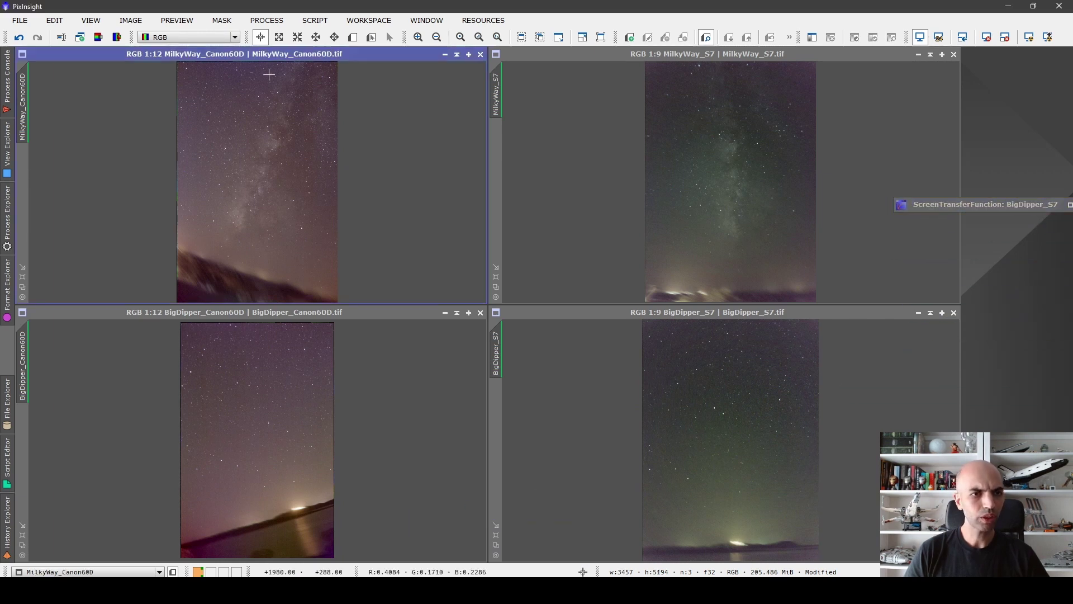
{"action": "scroll", "coordinate": [257, 201], "scroll_direction": "up", "scroll_amount": 1}
{"action": "scroll", "coordinate": [258, 201], "scroll_direction": "up", "scroll_amount": 4}
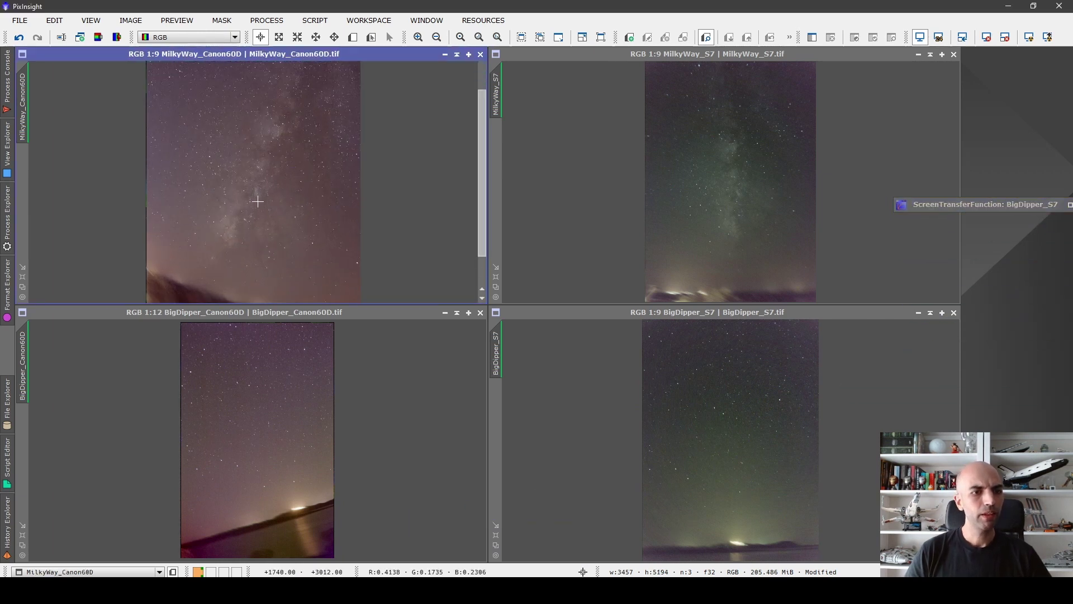
{"action": "scroll", "coordinate": [264, 205], "scroll_direction": "up", "scroll_amount": 1}
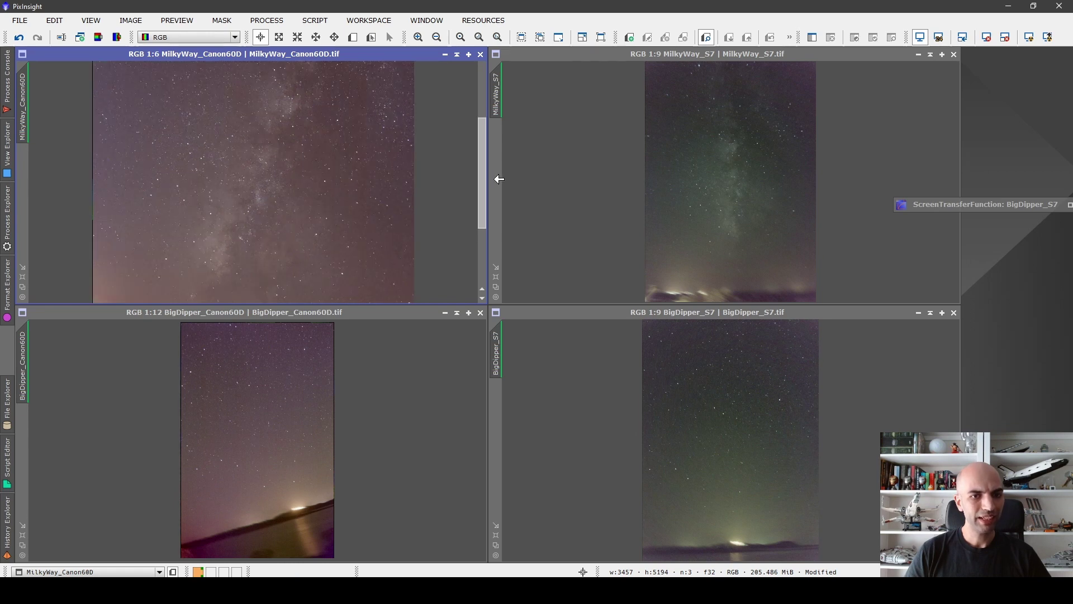
{"action": "left_click_drag", "start_coordinate": [484, 179], "coordinate": [475, 118]}
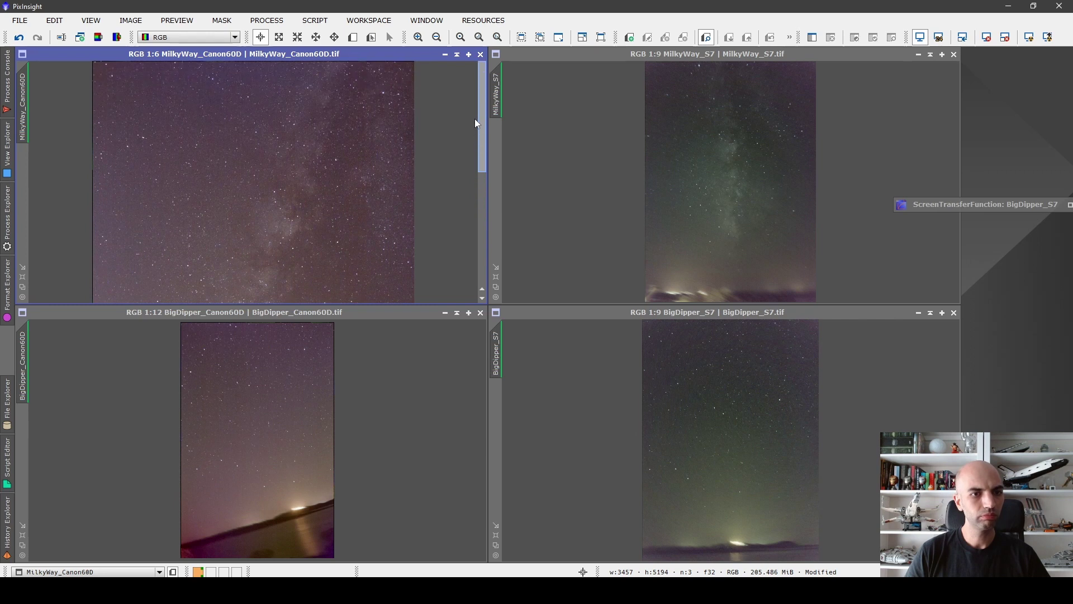
{"action": "scroll", "coordinate": [358, 212], "scroll_direction": "down", "scroll_amount": 5}
{"action": "scroll", "coordinate": [357, 215], "scroll_direction": "down", "scroll_amount": 1}
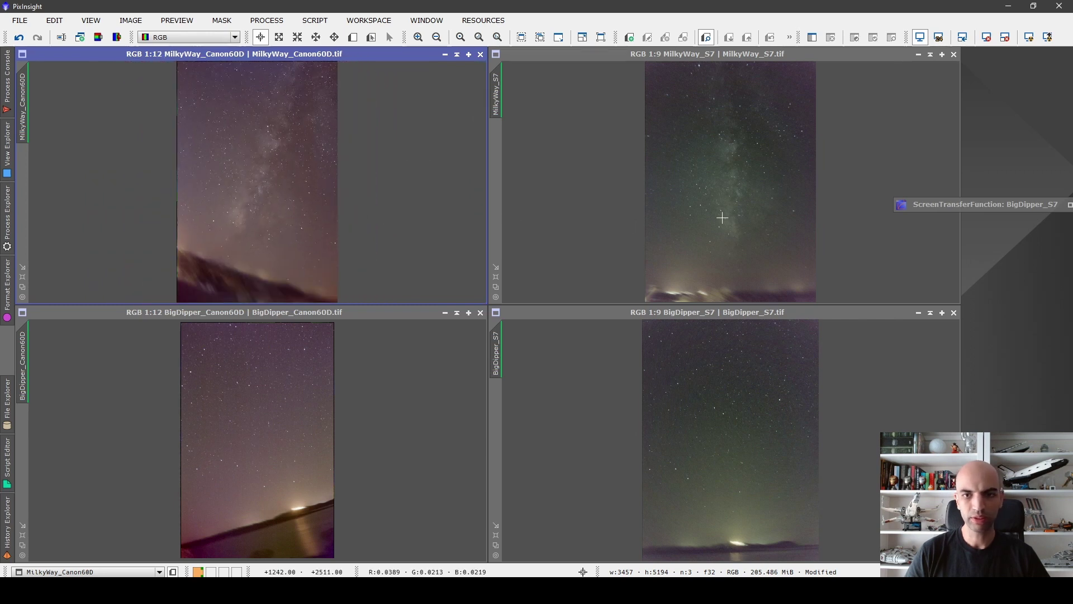
{"action": "scroll", "coordinate": [260, 439], "scroll_direction": "up", "scroll_amount": 7}
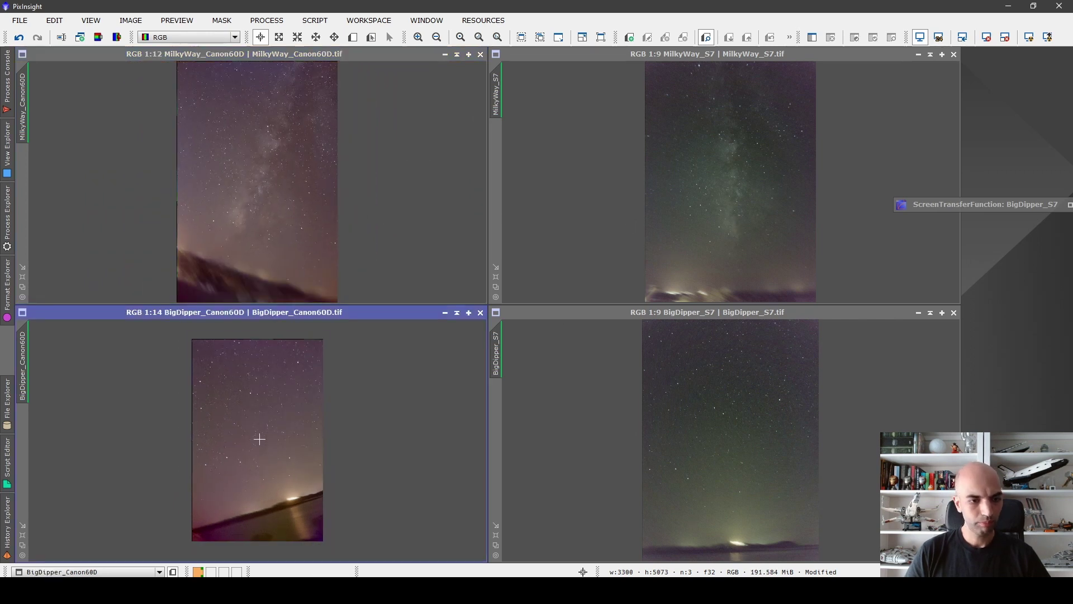
{"action": "left_click_drag", "start_coordinate": [482, 412], "coordinate": [486, 345]}
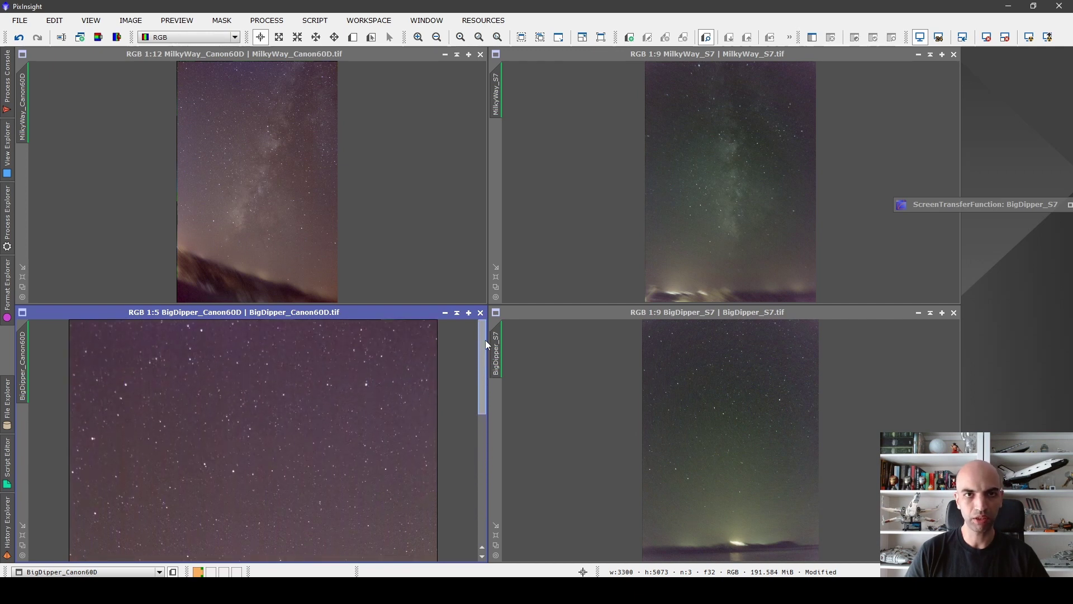
{"action": "scroll", "coordinate": [350, 424], "scroll_direction": "down", "scroll_amount": 6}
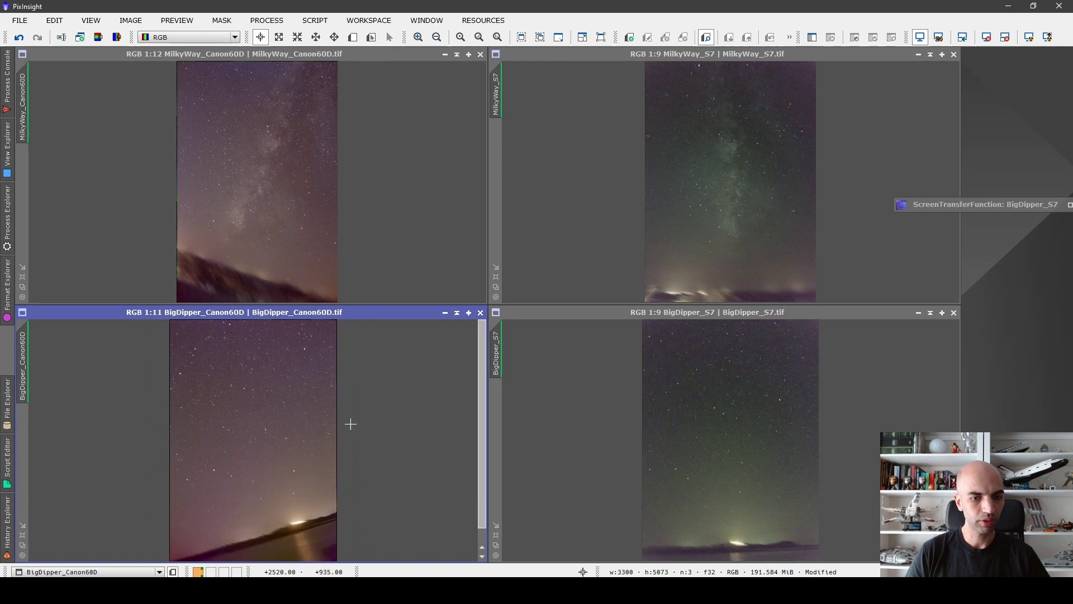
{"action": "scroll", "coordinate": [350, 424], "scroll_direction": "down", "scroll_amount": 1}
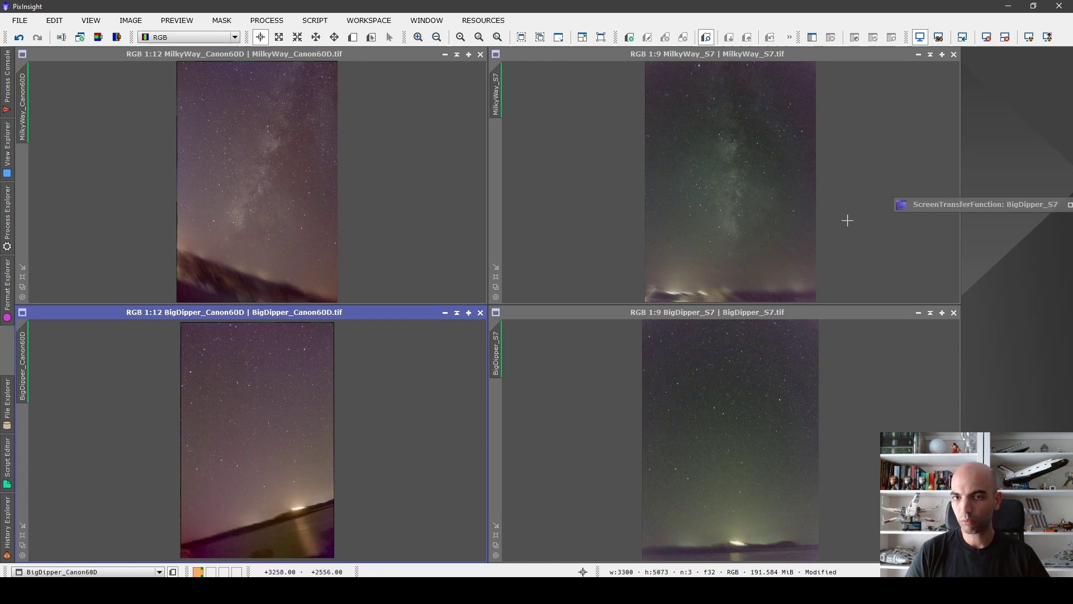
{"action": "left_click", "coordinate": [793, 53]}
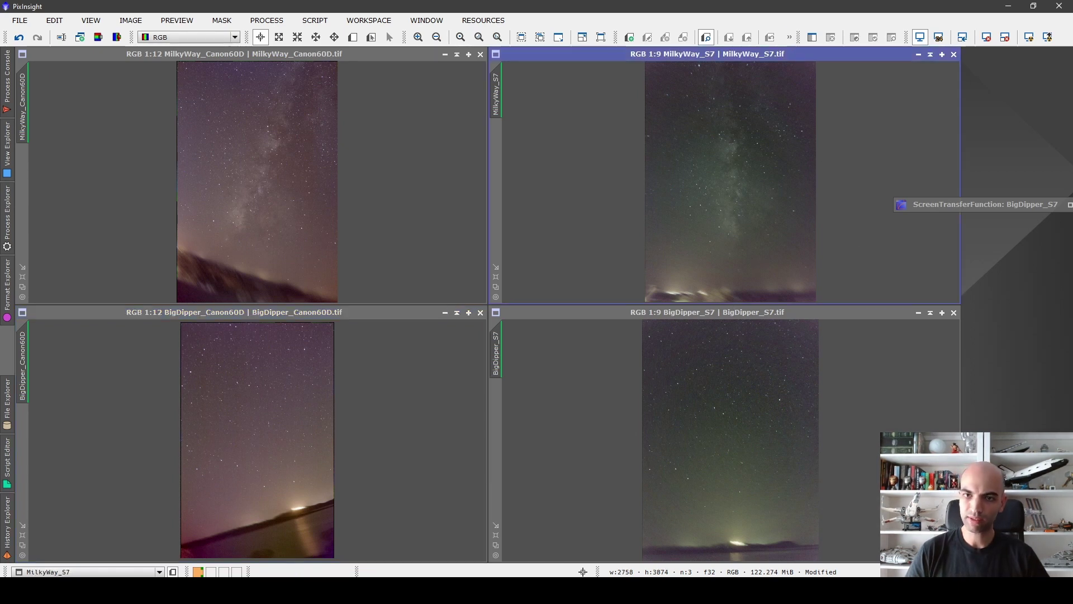
{"action": "left_click", "coordinate": [860, 316]}
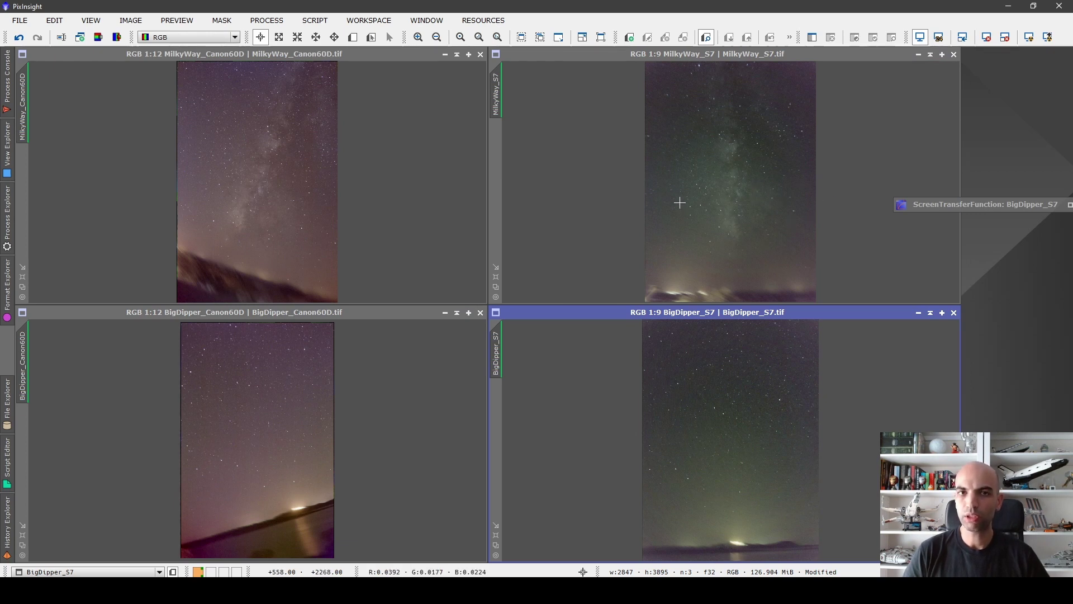
{"action": "scroll", "coordinate": [746, 219], "scroll_direction": "up", "scroll_amount": 5}
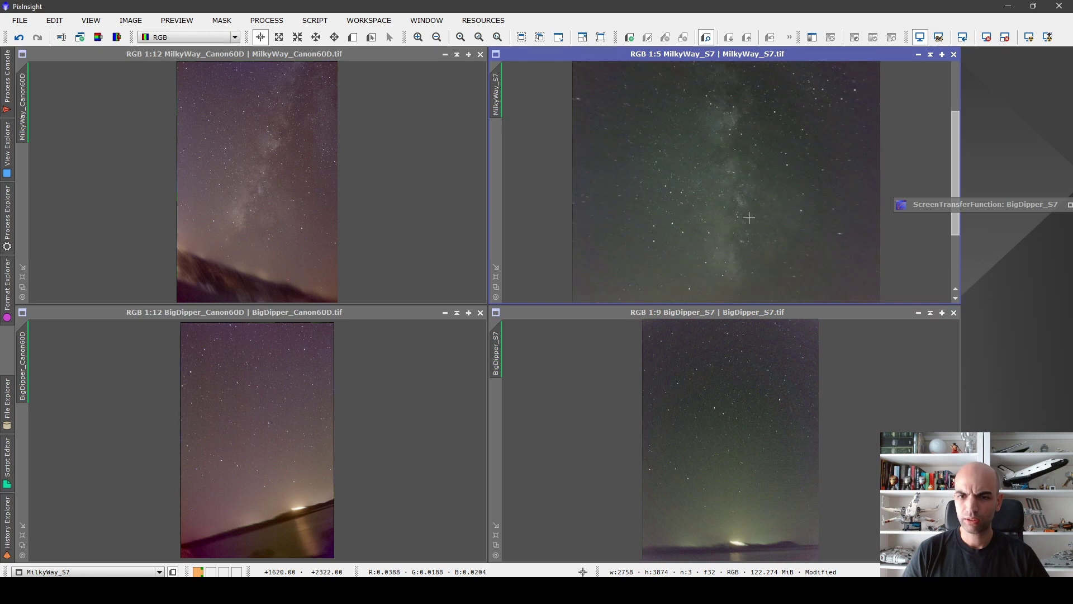
{"action": "scroll", "coordinate": [749, 217], "scroll_direction": "down", "scroll_amount": 2}
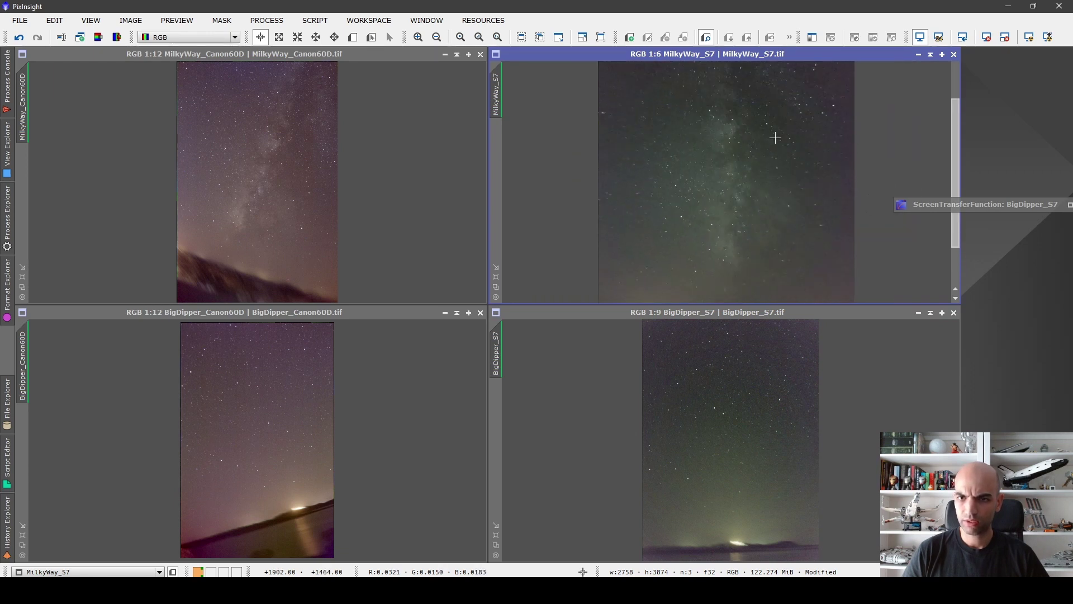
{"action": "scroll", "coordinate": [800, 165], "scroll_direction": "down", "scroll_amount": 1}
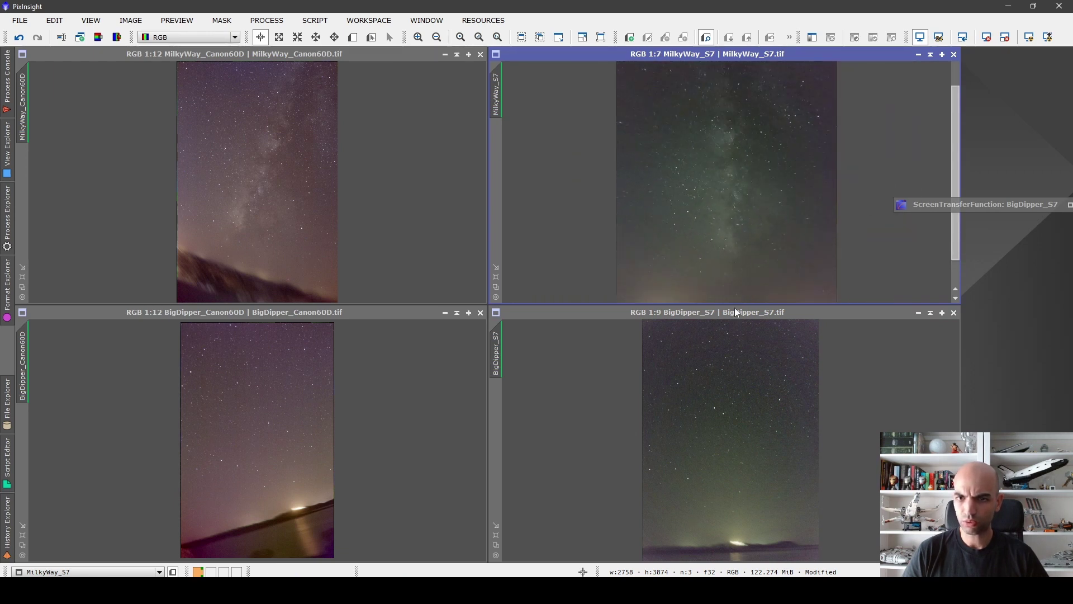
{"action": "scroll", "coordinate": [803, 202], "scroll_direction": "down", "scroll_amount": 1}
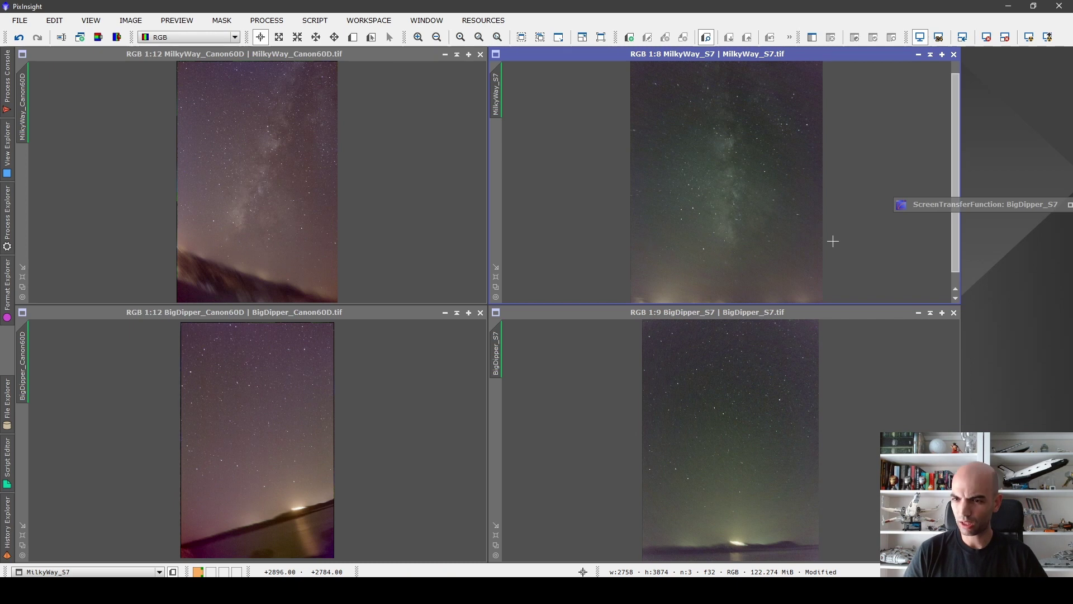
{"action": "scroll", "coordinate": [833, 241], "scroll_direction": "down", "scroll_amount": 1}
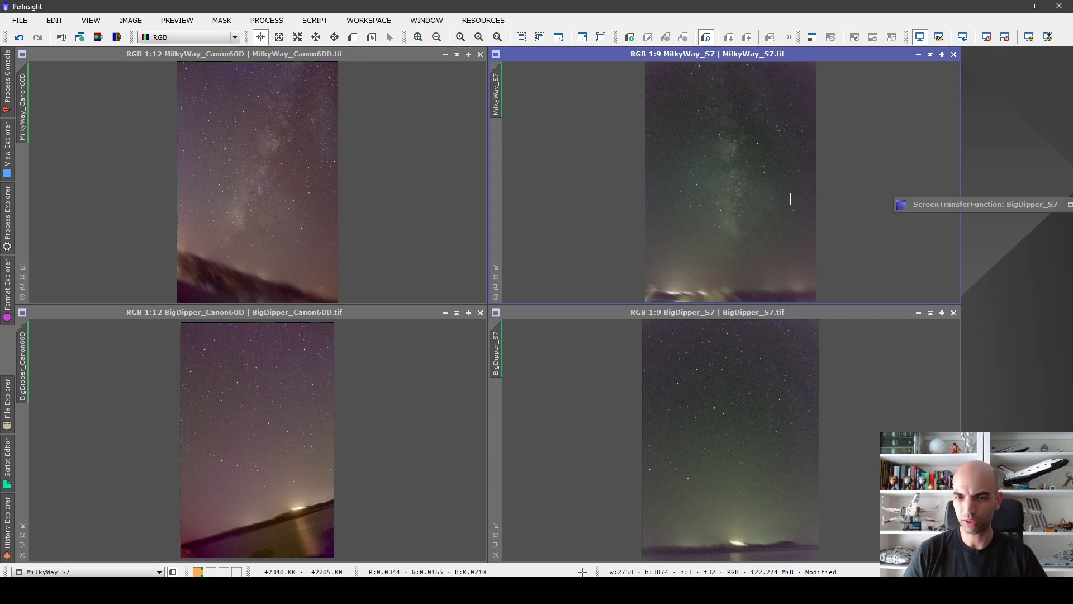
{"action": "key", "text": "ctrl+Tab"}
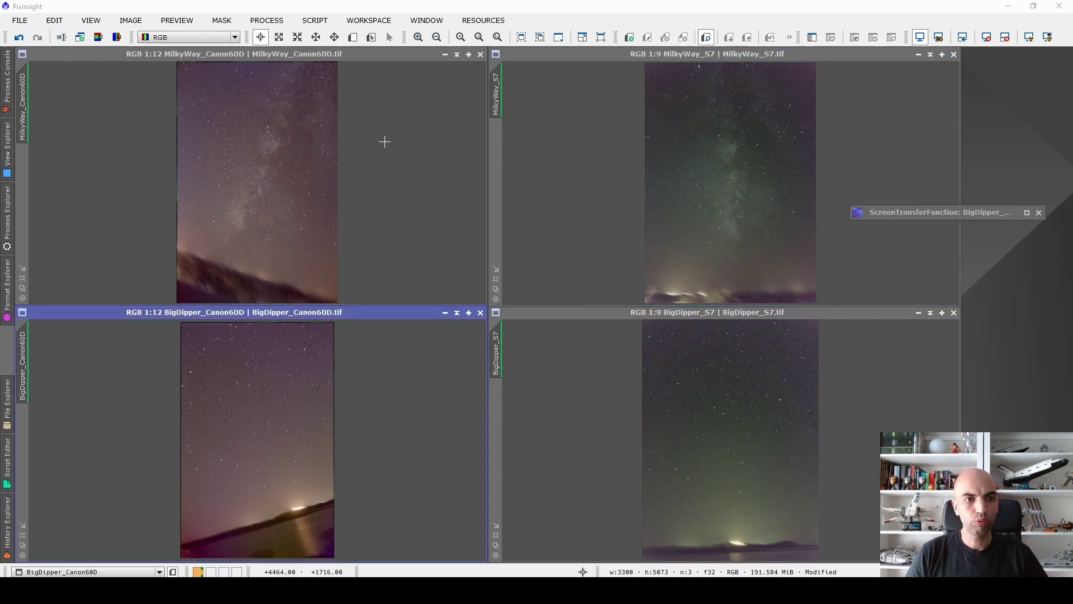
{"action": "left_click", "coordinate": [343, 53]}
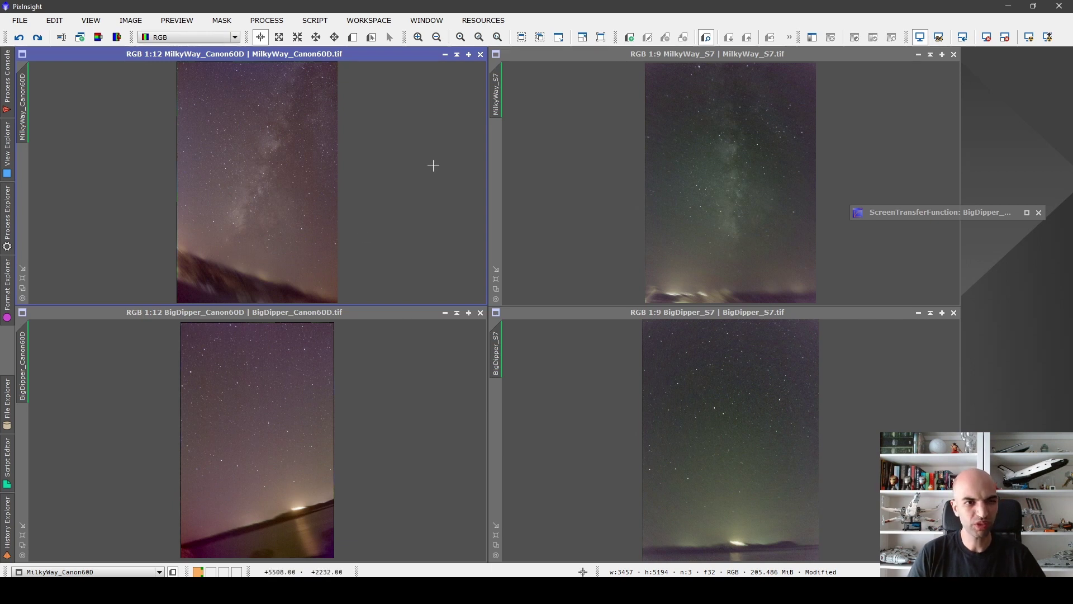
- Open the HistogramTransformation tool from the IntensityTransformations processes
{"action": "left_click", "coordinate": [267, 21]}
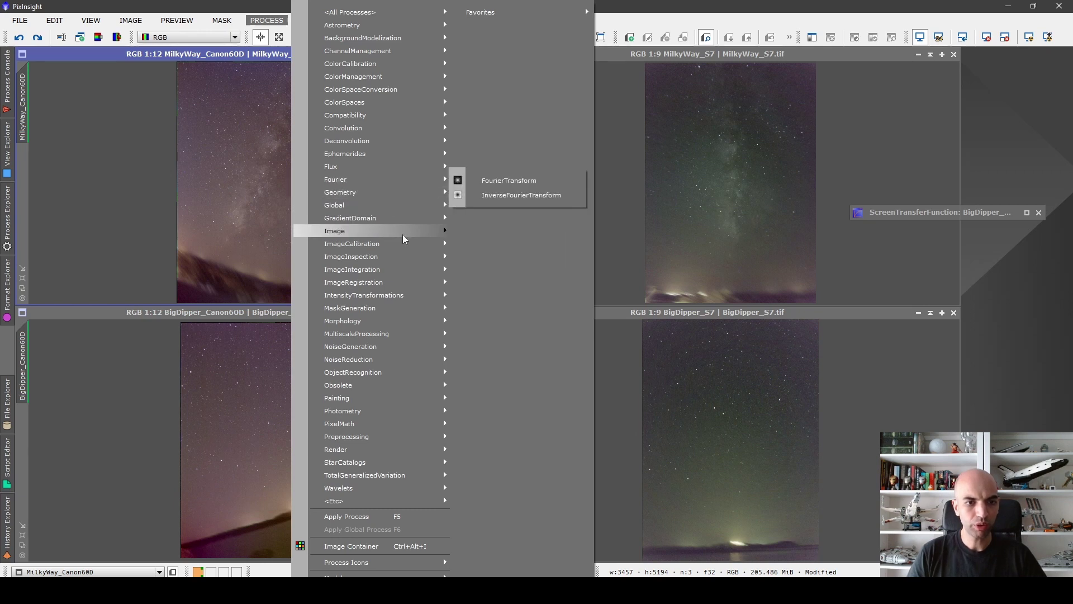
{"action": "mouse_move", "coordinate": [402, 238]}
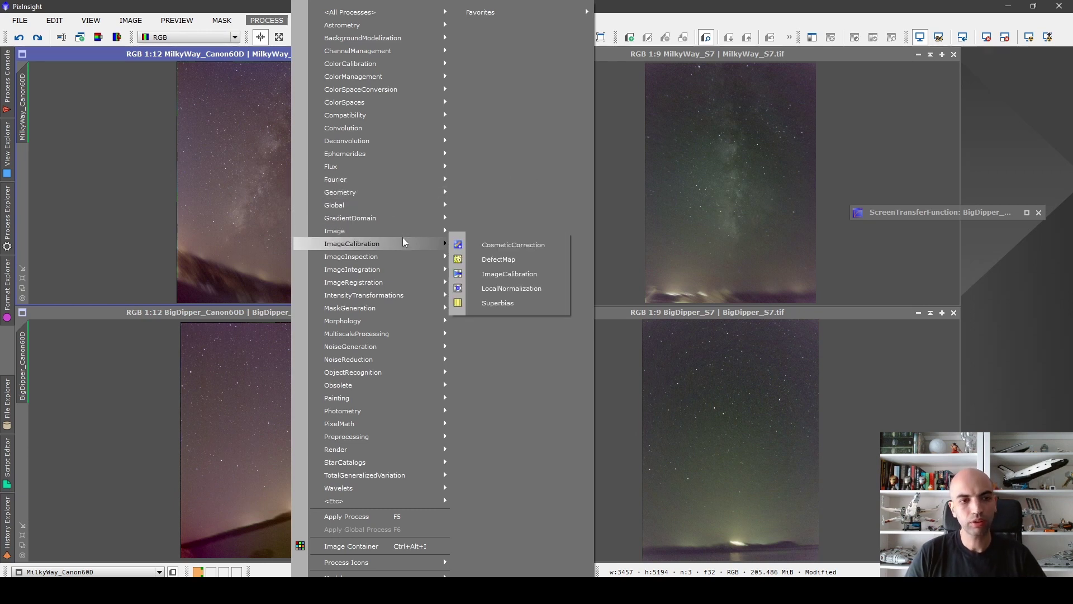
{"action": "left_click", "coordinate": [103, 266]}
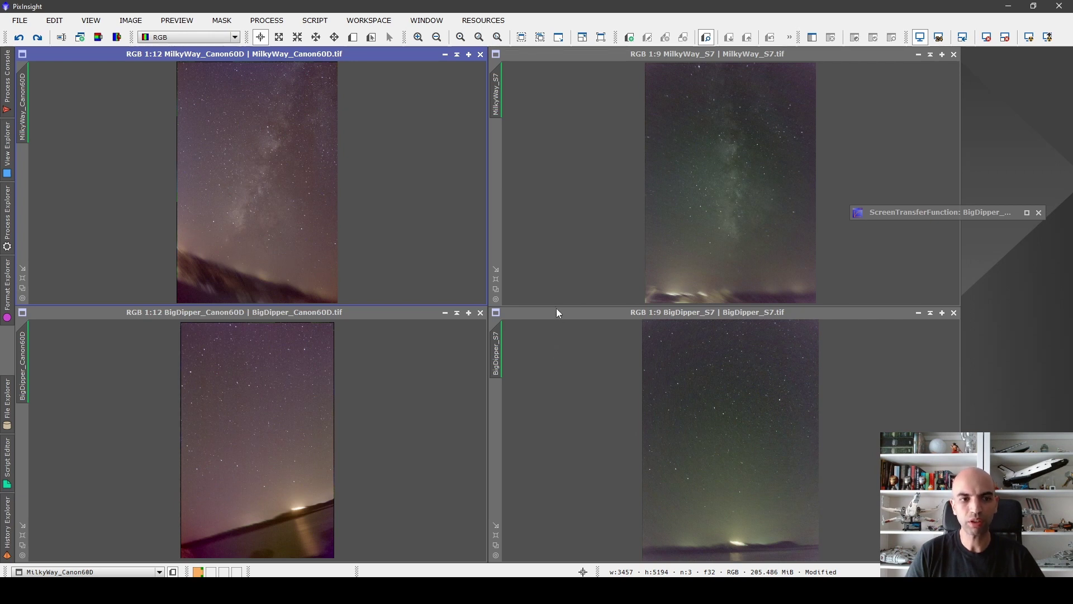
{"action": "left_click", "coordinate": [267, 20]}
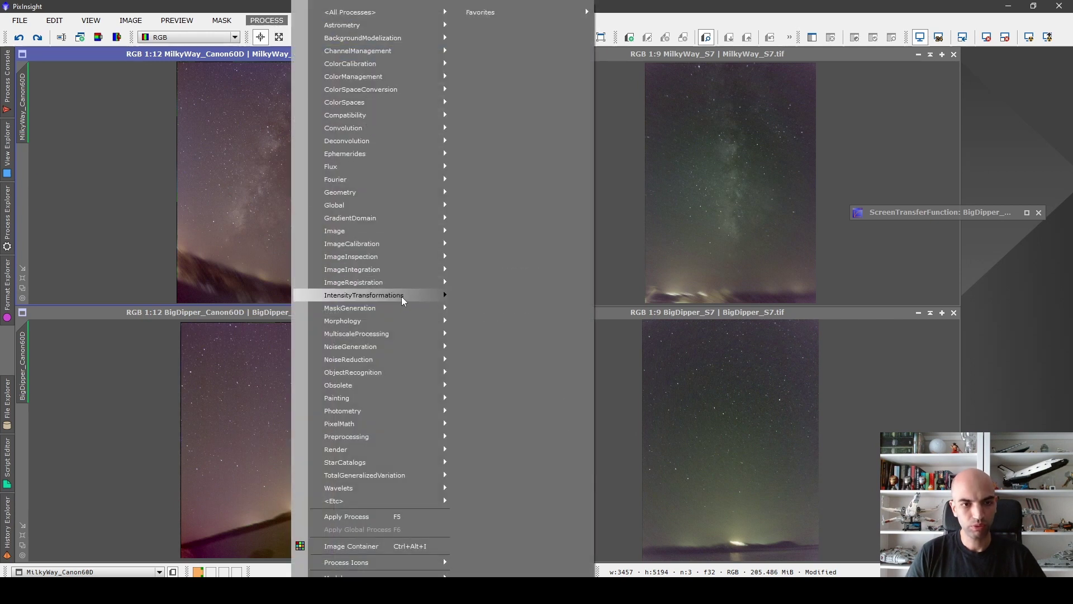
{"action": "mouse_move", "coordinate": [403, 296]}
{"action": "left_click", "coordinate": [559, 398]}
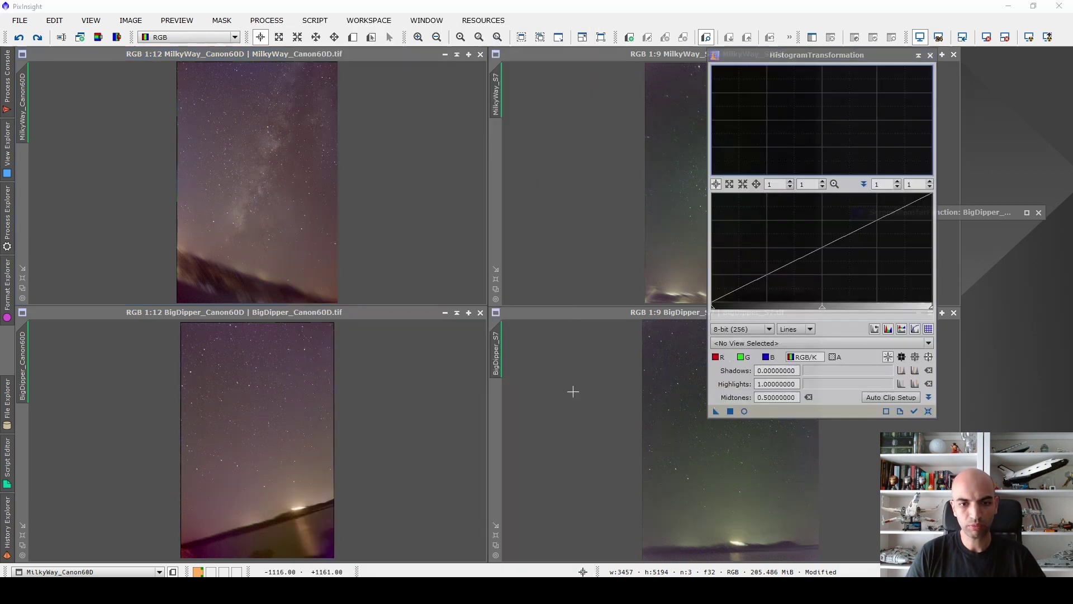
- Transfer BigDipper_Canon60D's auto-stretch into HistogramTransformation and apply it to that image
{"action": "left_click", "coordinate": [955, 216]}
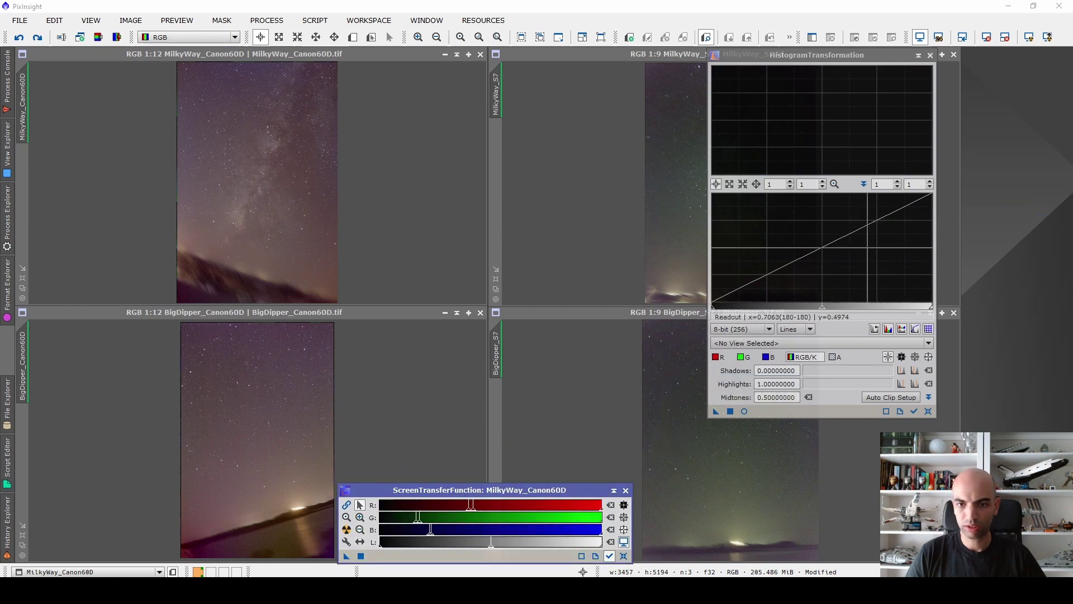
{"action": "left_click", "coordinate": [378, 314]}
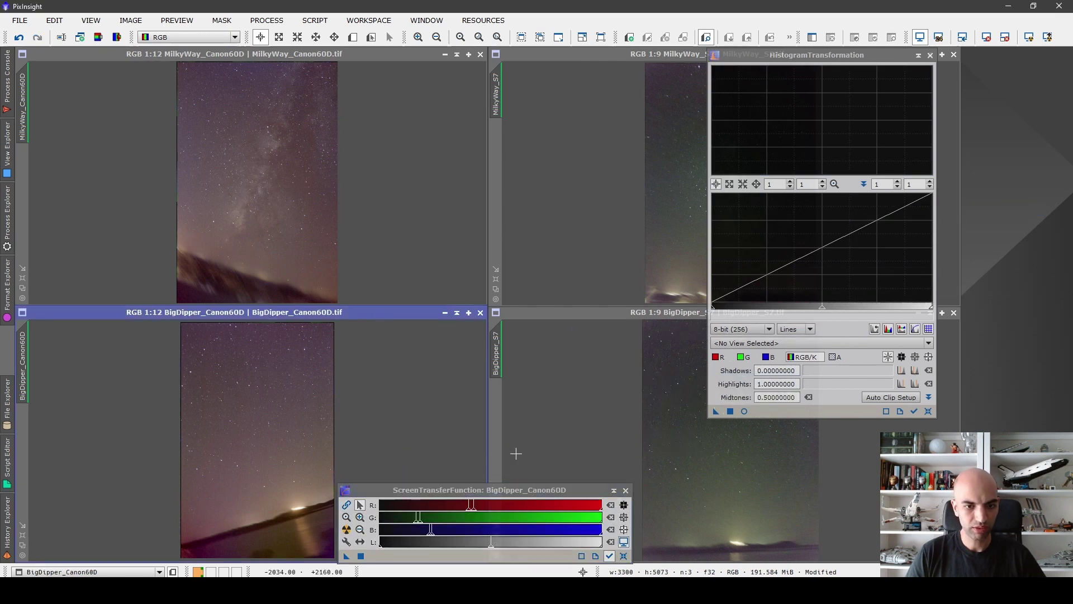
{"action": "left_click", "coordinate": [624, 557]}
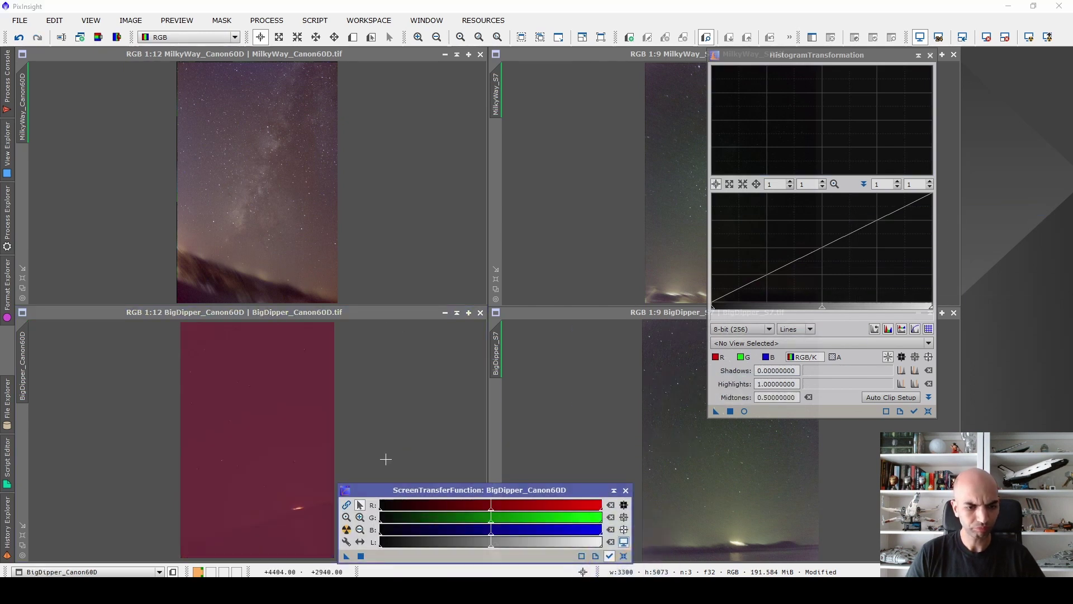
{"action": "left_click", "coordinate": [346, 529]}
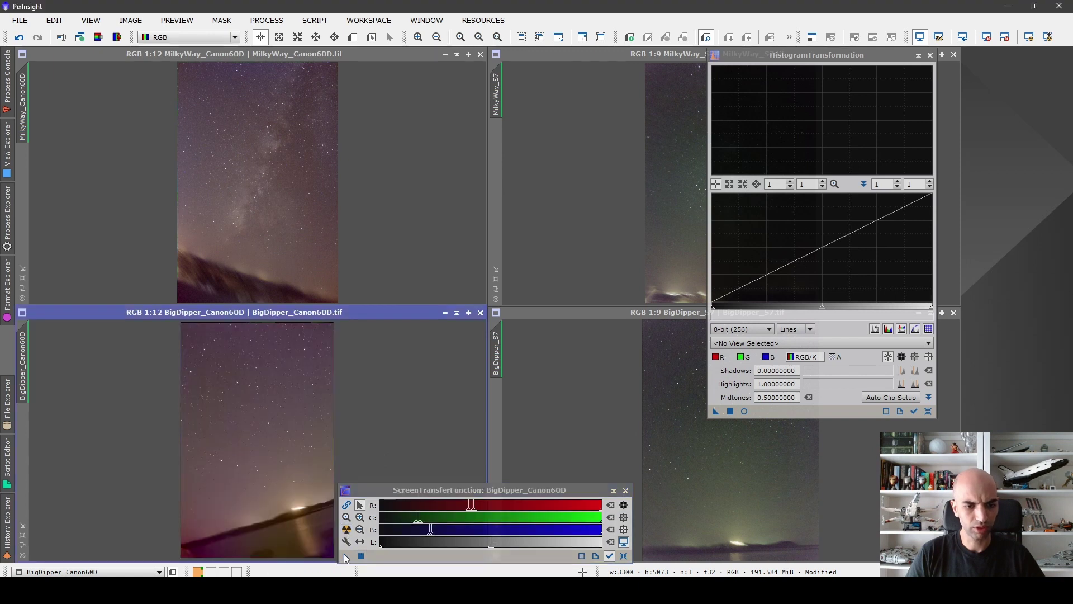
{"action": "left_click_drag", "start_coordinate": [347, 558], "coordinate": [789, 458]}
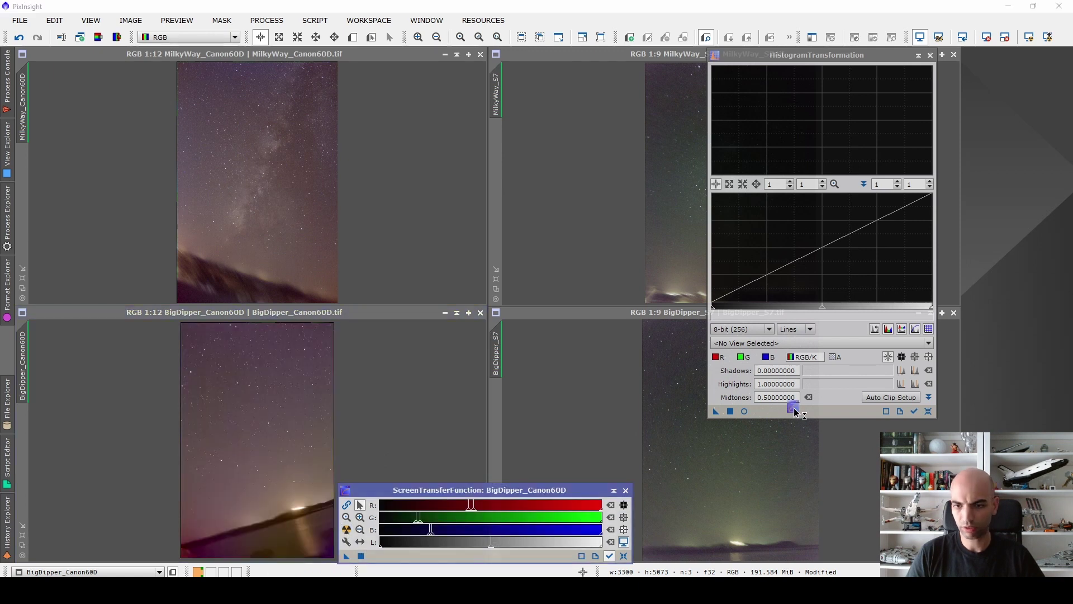
{"action": "left_click_drag", "start_coordinate": [789, 413], "coordinate": [307, 545]}
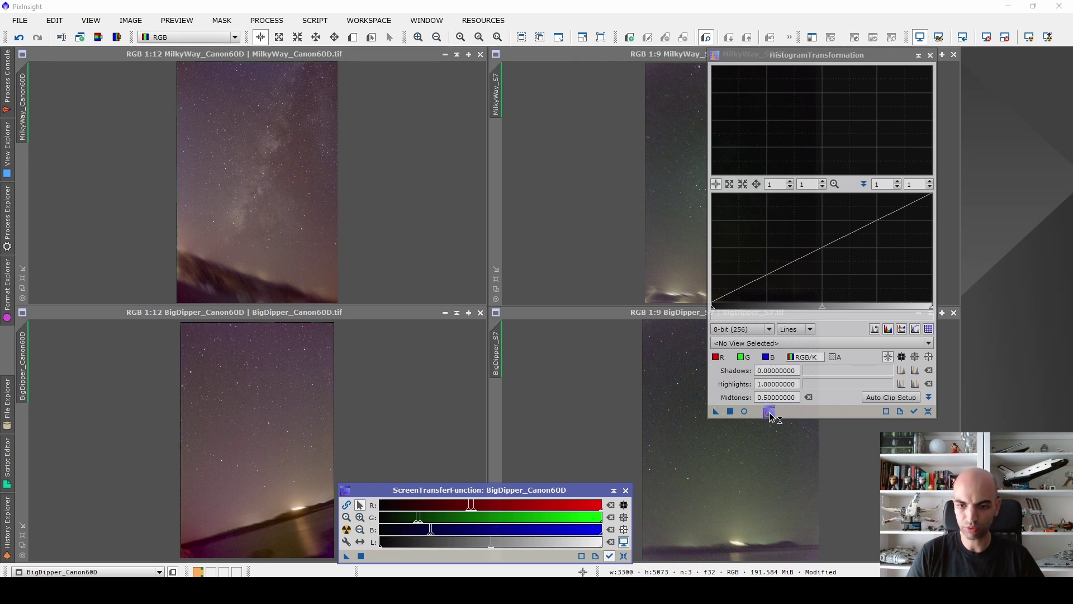
{"action": "left_click_drag", "start_coordinate": [770, 415], "coordinate": [442, 471]}
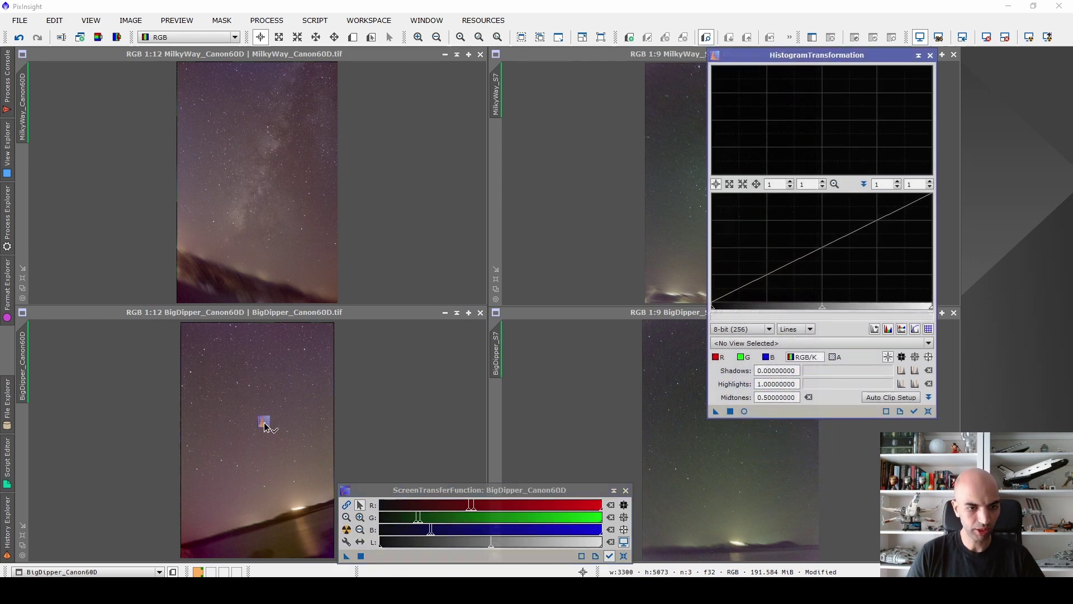
{"action": "left_click_drag", "start_coordinate": [264, 427], "coordinate": [263, 423]}
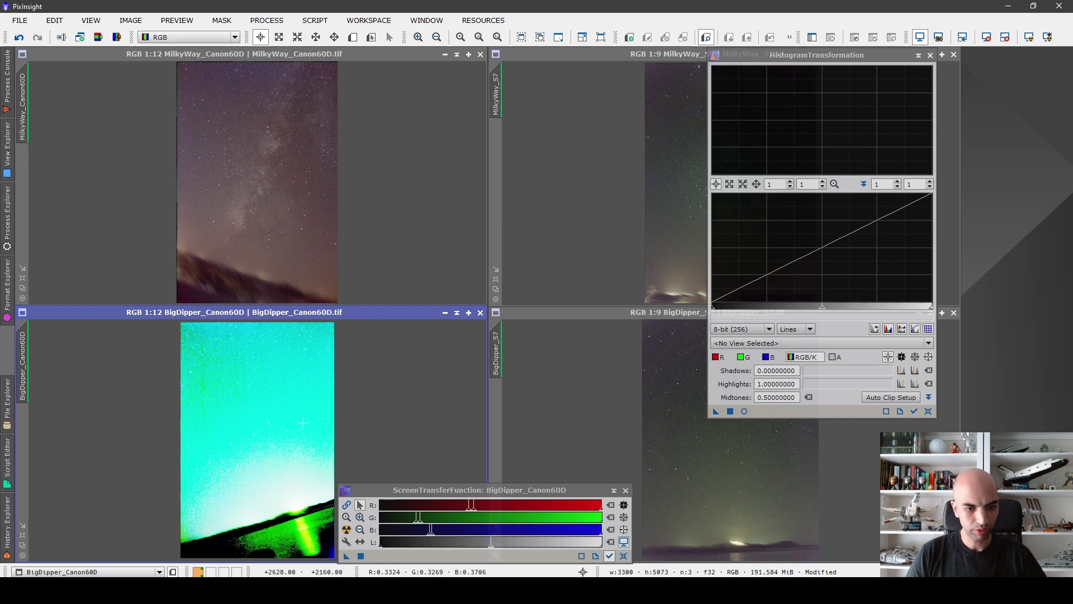
- Reset the screen stretch on both Canon60D images, close STF, and centre HistogramTransformation
{"action": "left_click", "coordinate": [624, 562]}
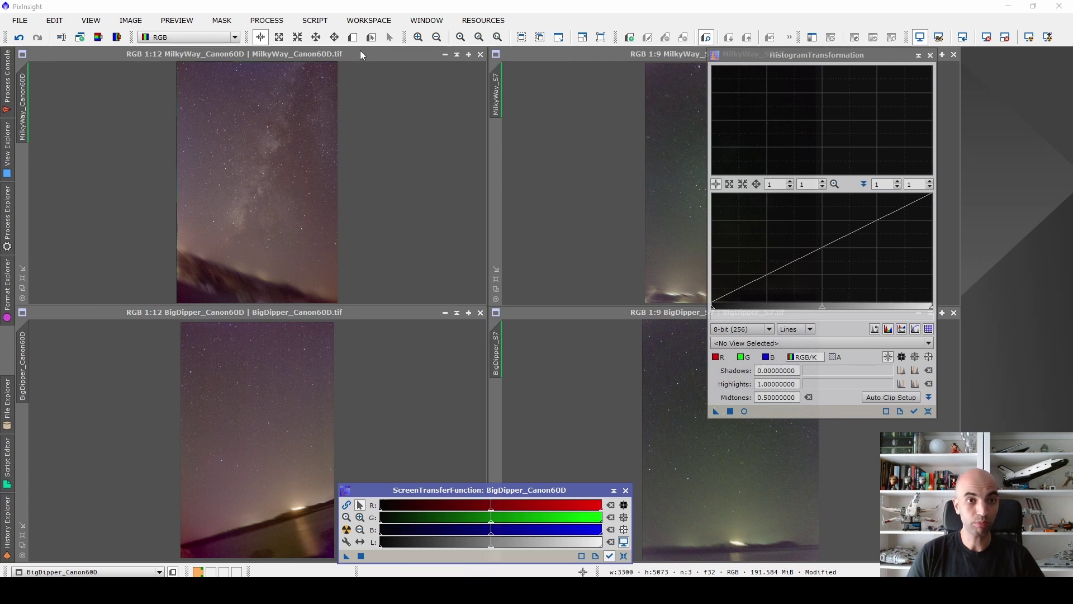
{"action": "left_click_drag", "start_coordinate": [365, 51], "coordinate": [368, 51]}
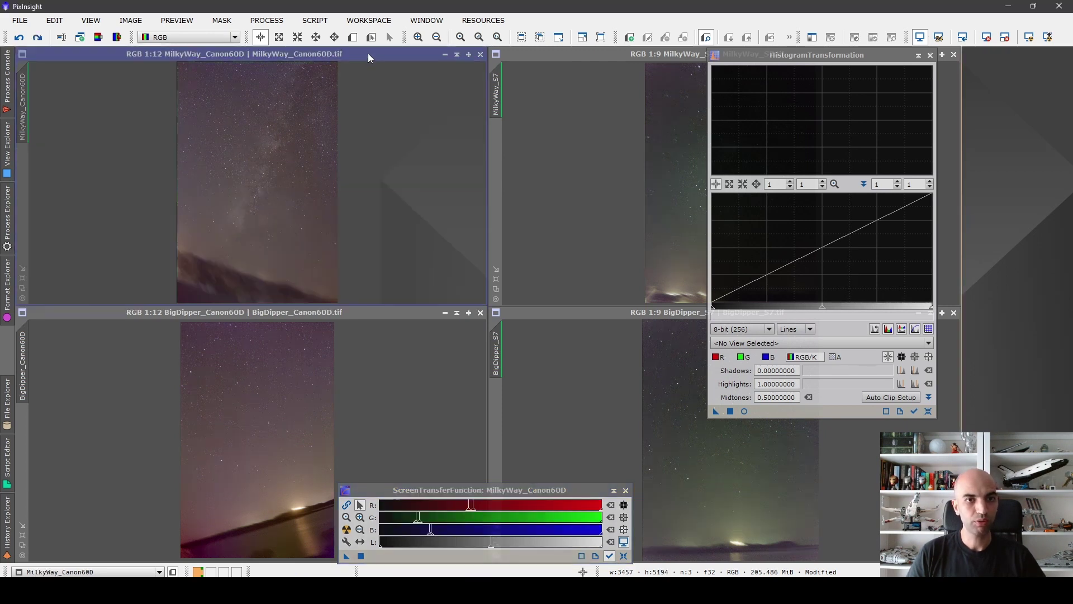
{"action": "left_click", "coordinate": [623, 558]}
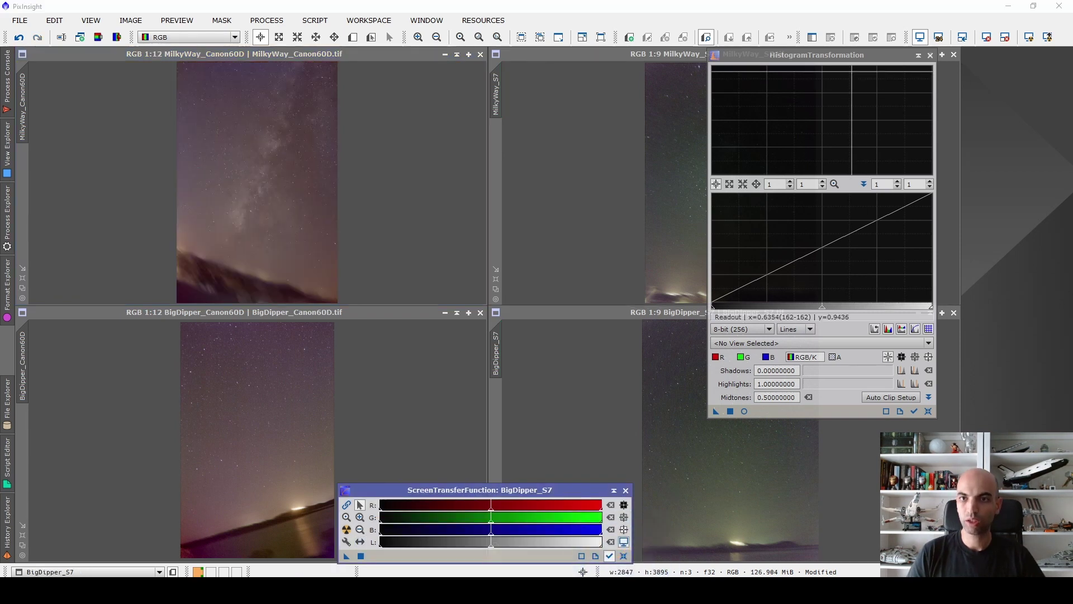
{"action": "left_click", "coordinate": [626, 490]}
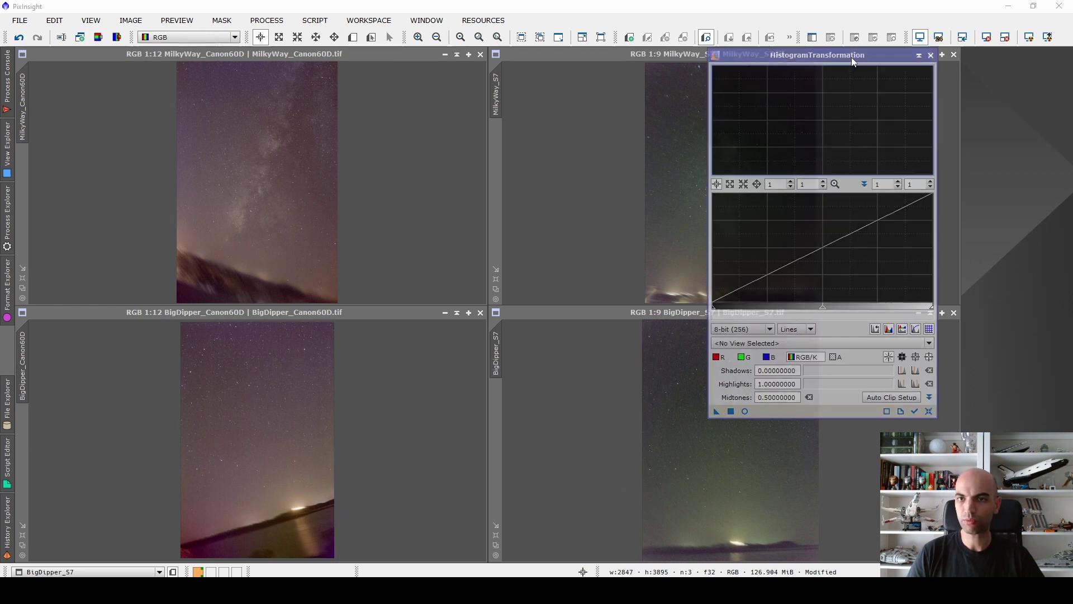
{"action": "left_click_drag", "start_coordinate": [851, 57], "coordinate": [499, 123]}
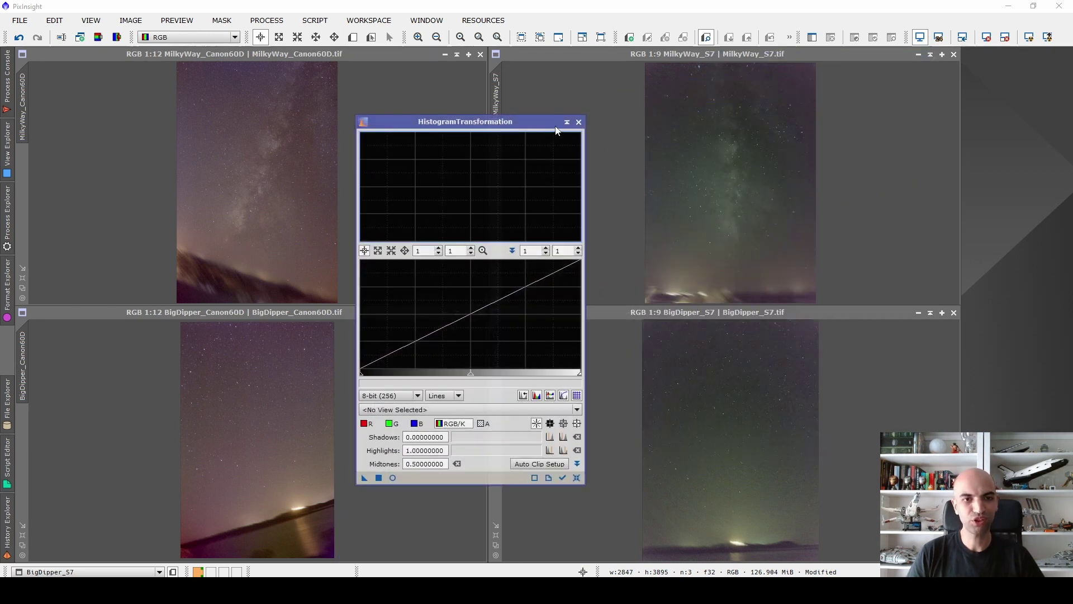
- Swap HistogramTransformation for CurvesTransformation with a real-time preview of MilkyWay_Canon60D
{"action": "left_click", "coordinate": [579, 122]}
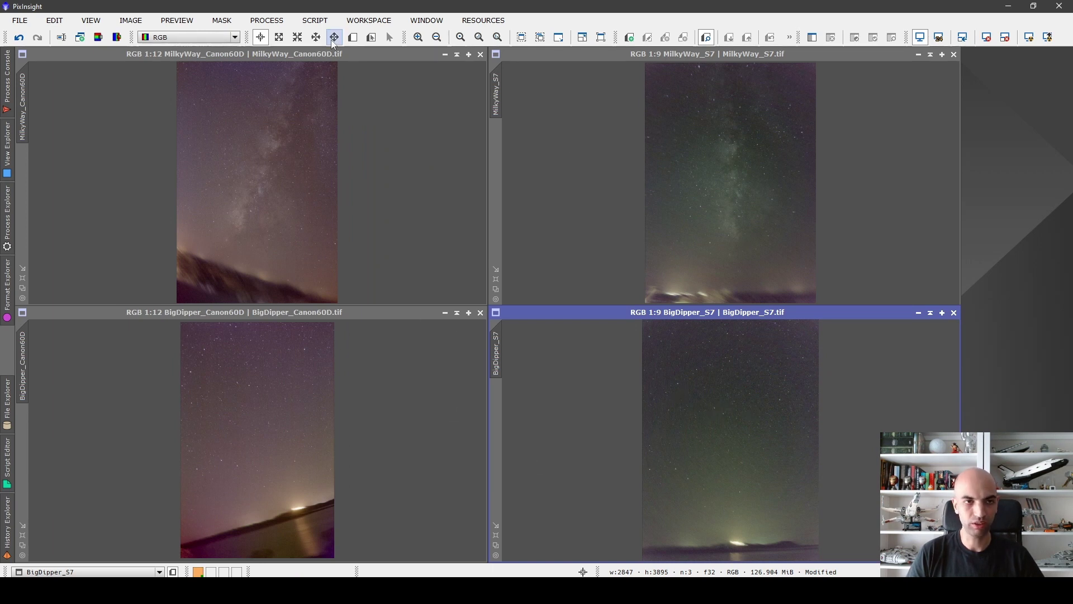
{"action": "left_click", "coordinate": [285, 22]}
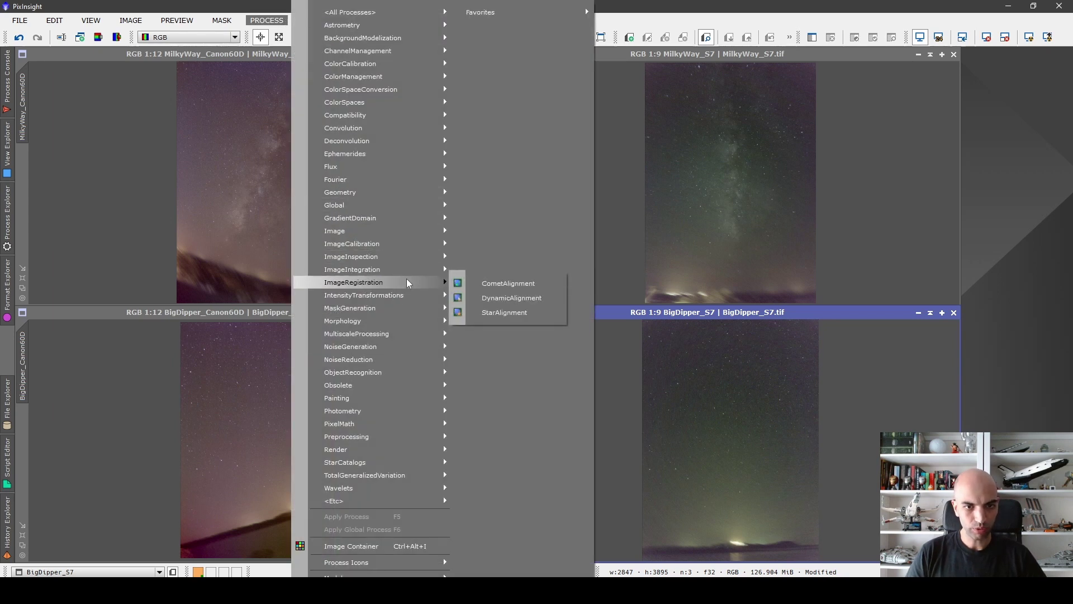
{"action": "mouse_move", "coordinate": [403, 295]}
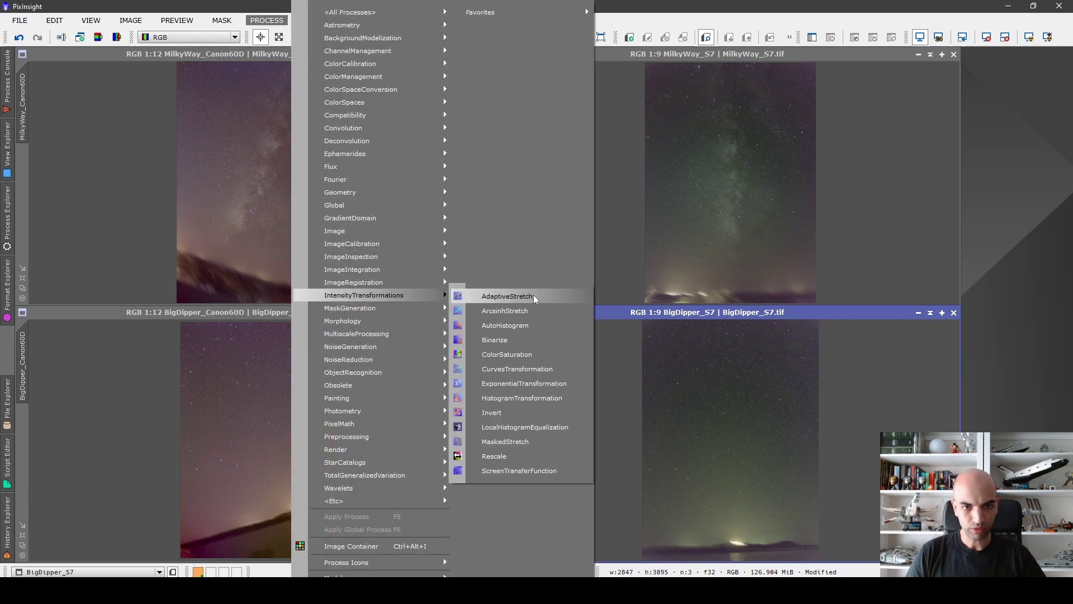
{"action": "left_click", "coordinate": [538, 369]}
{"action": "left_click_drag", "start_coordinate": [794, 73], "coordinate": [816, 99]}
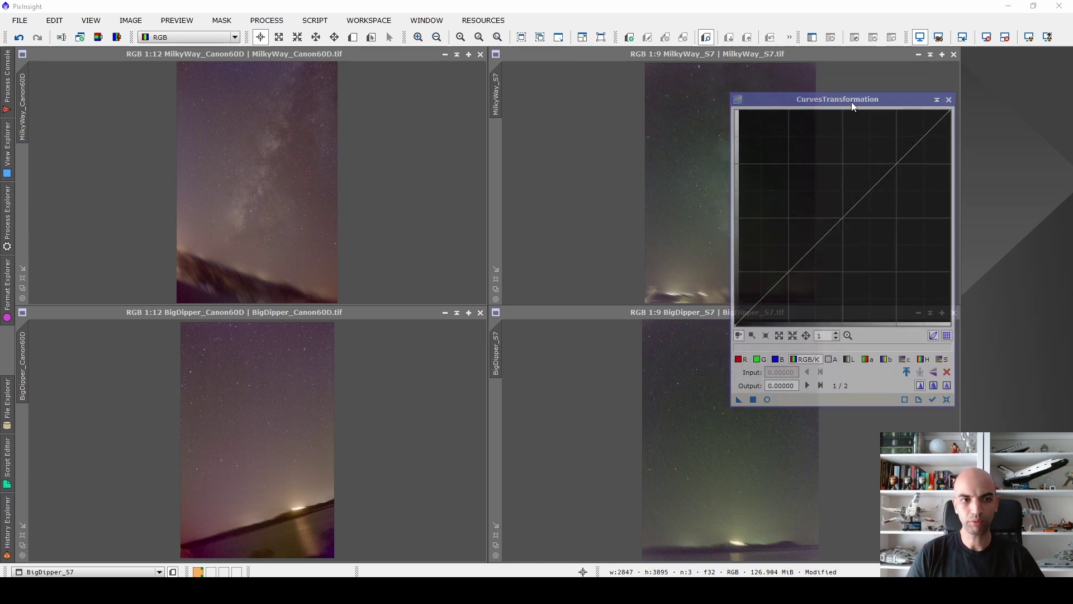
{"action": "left_click", "coordinate": [400, 98]}
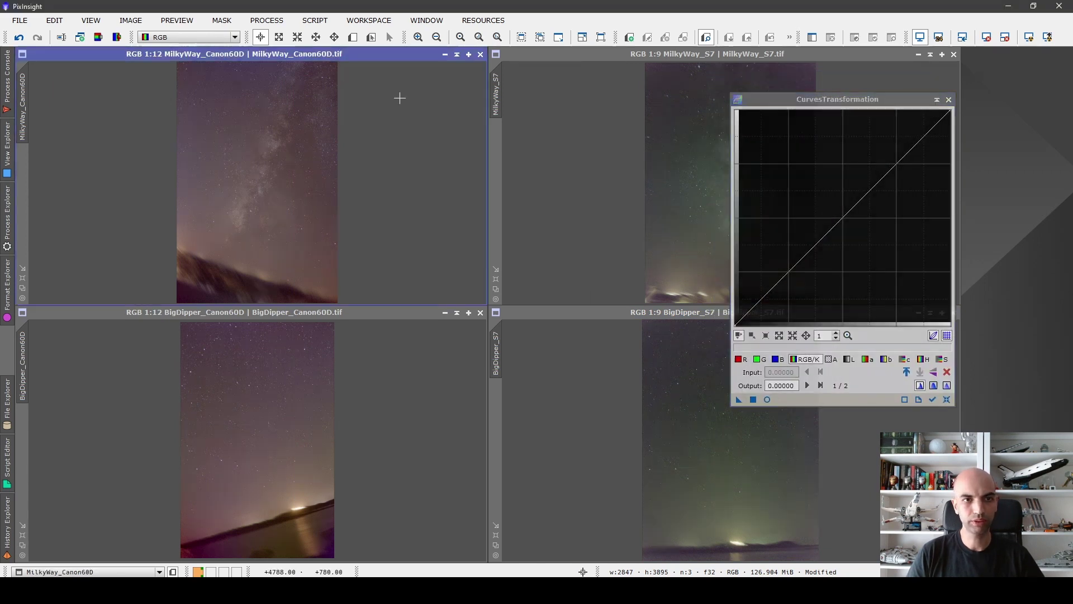
{"action": "left_click", "coordinate": [767, 399]}
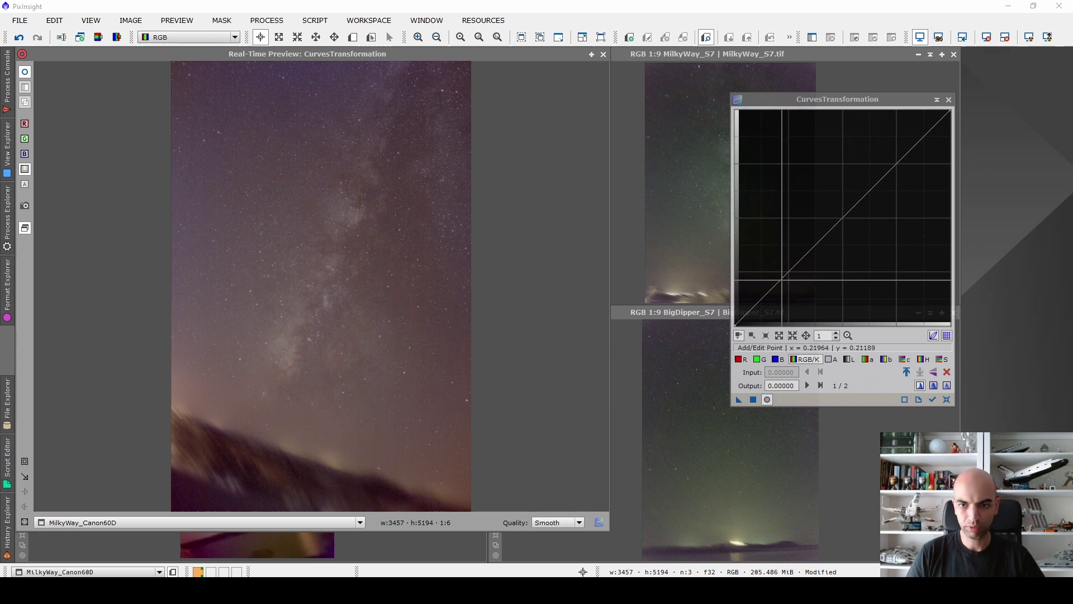
- Try a first S-curve on MilkyWay_Canon60D, then reset it to a straight line
{"action": "left_click_drag", "start_coordinate": [781, 280], "coordinate": [786, 293]}
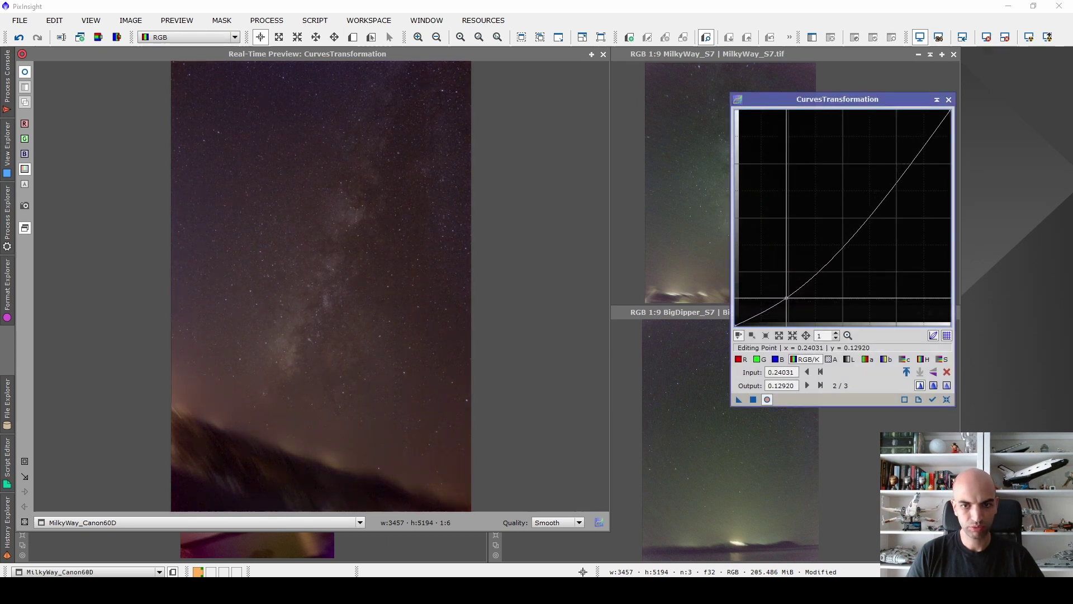
{"action": "left_click_drag", "start_coordinate": [895, 182], "coordinate": [890, 139]}
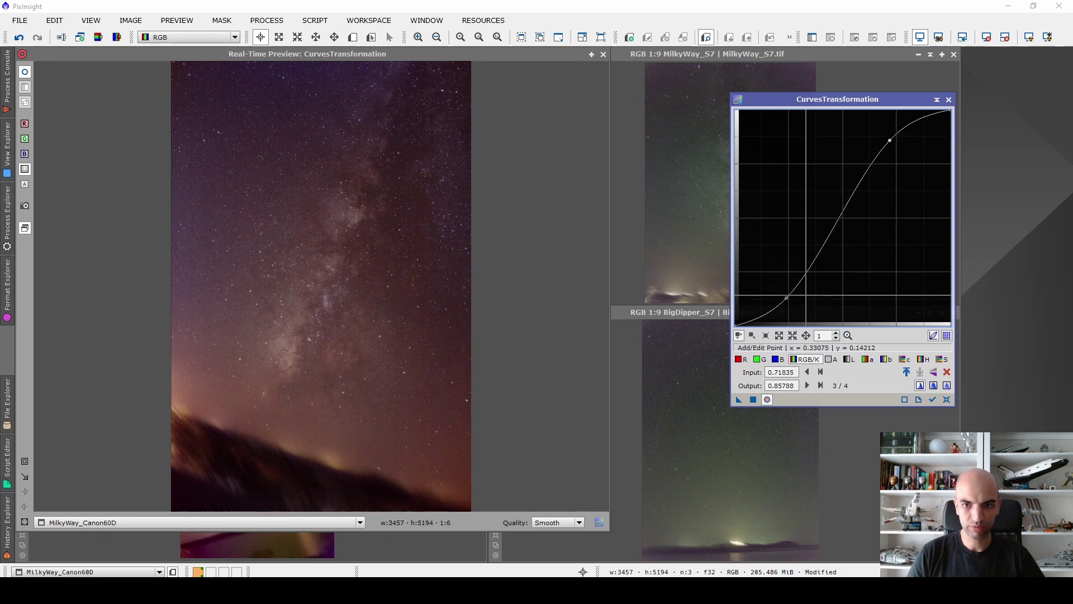
{"action": "mouse_move", "coordinate": [791, 298]}
{"action": "left_mouse_down"}
{"action": "mouse_move", "coordinate": [786, 320]}
{"action": "mouse_move", "coordinate": [789, 297]}
{"action": "left_mouse_up"}
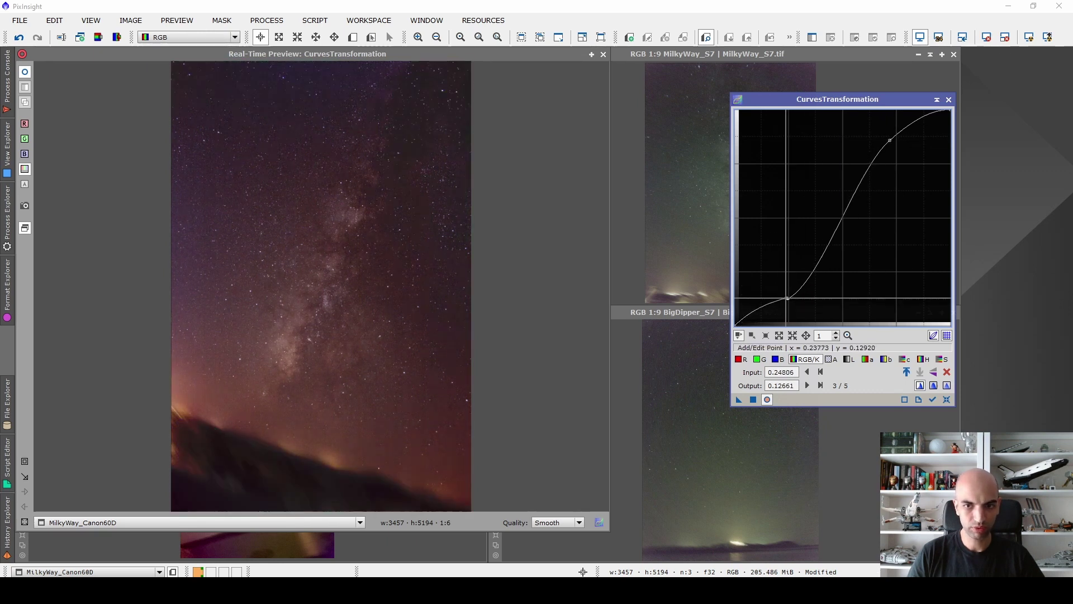
{"action": "left_click", "coordinate": [713, 280]}
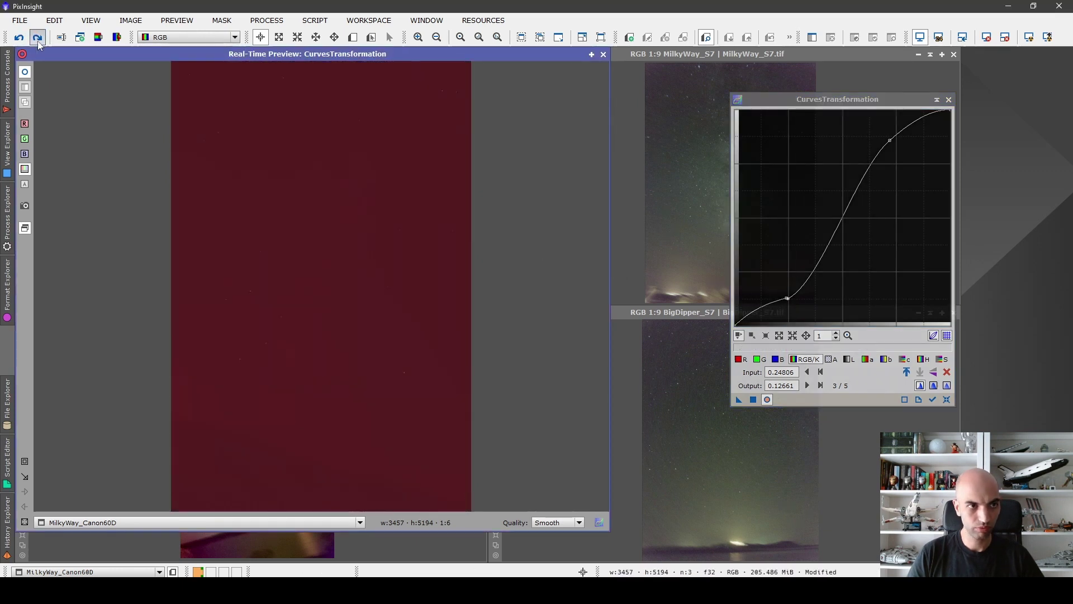
{"action": "left_click", "coordinate": [38, 42]}
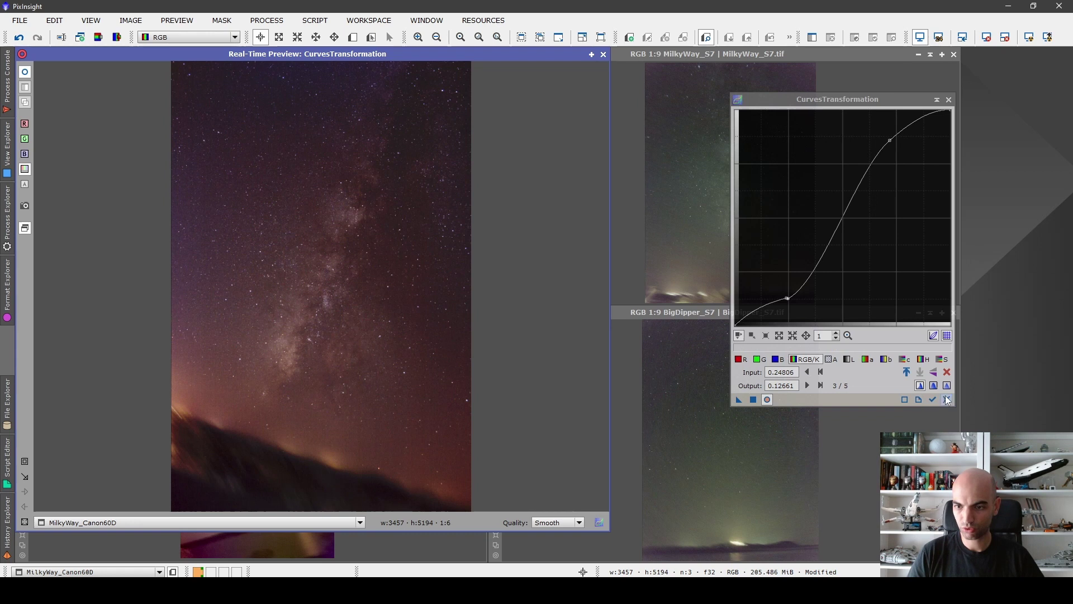
{"action": "left_click", "coordinate": [948, 400]}
- Draw a new S-curve with lowered shadows and lifted highlights and apply it to MilkyWay_Canon60D
{"action": "left_click_drag", "start_coordinate": [786, 275], "coordinate": [785, 301]}
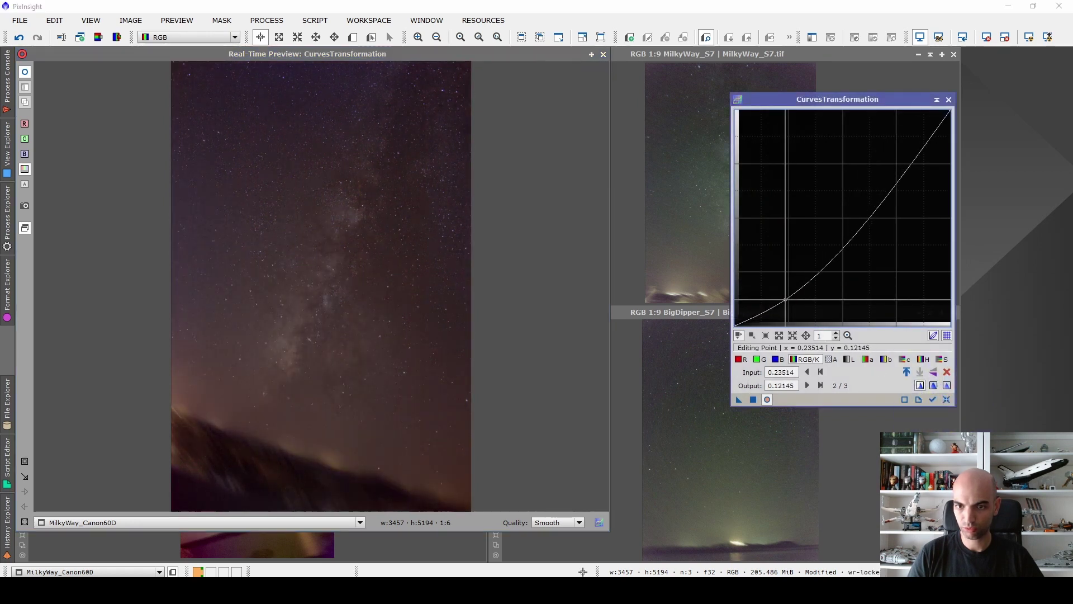
{"action": "left_click_drag", "start_coordinate": [917, 151], "coordinate": [892, 137]}
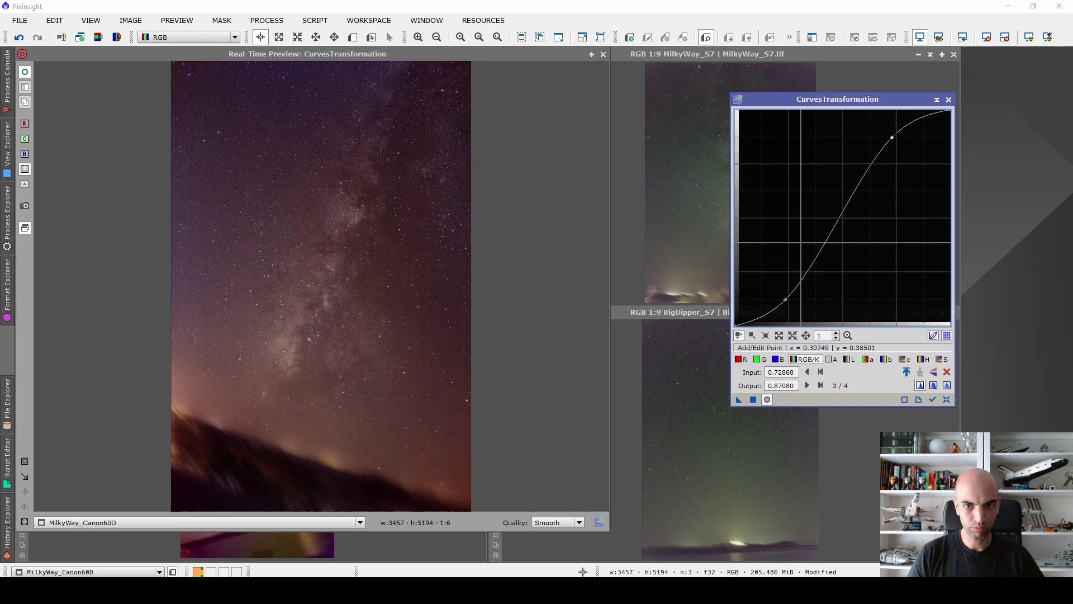
{"action": "left_click_drag", "start_coordinate": [785, 301], "coordinate": [798, 291]}
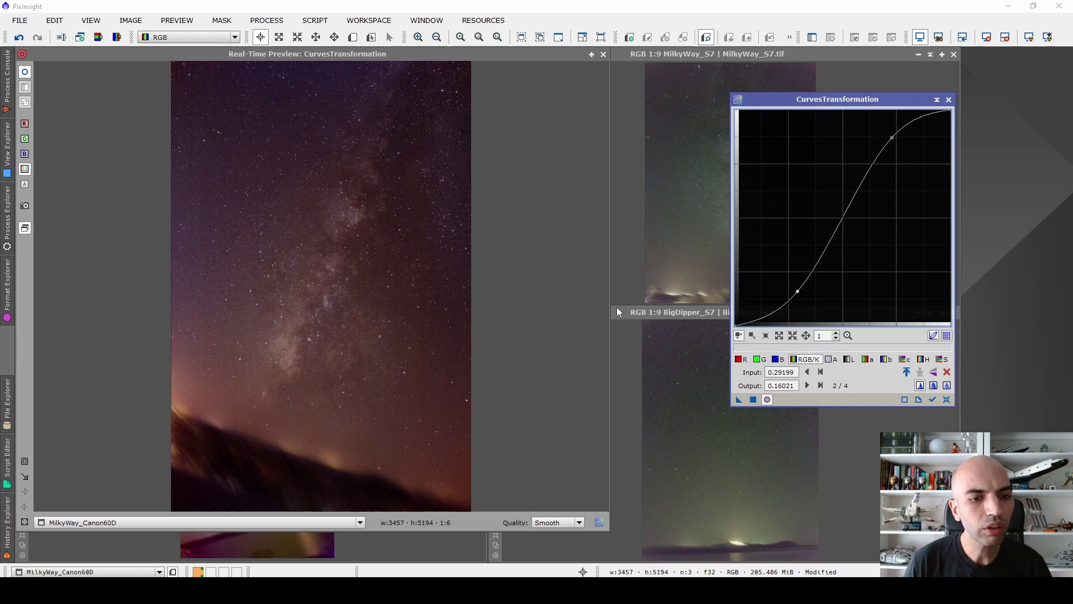
{"action": "left_click", "coordinate": [753, 400]}
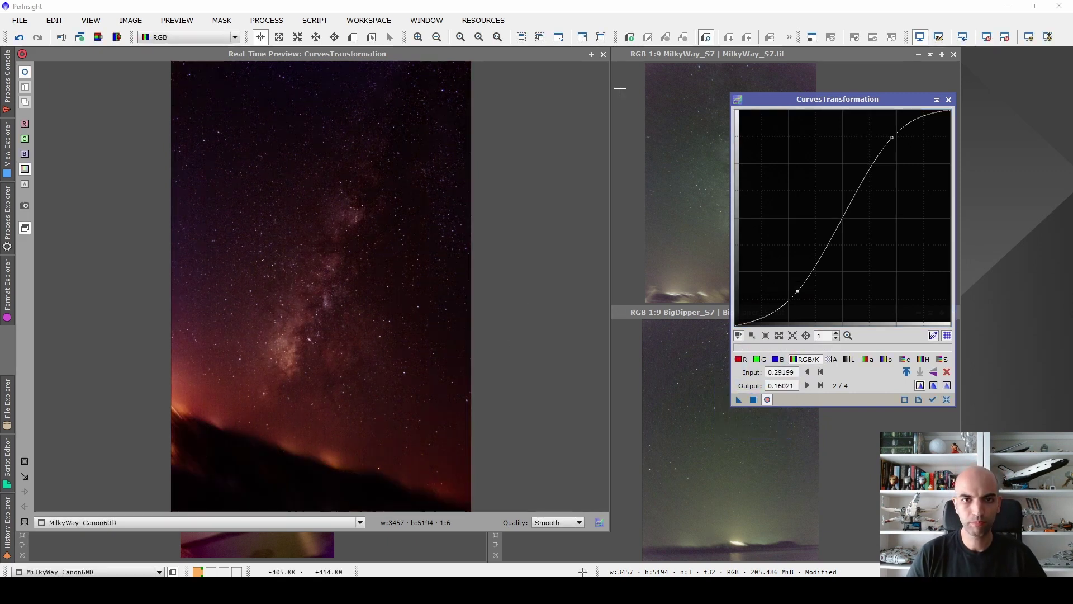
- Close the live preview and make MilkyWay_S7 the active image
{"action": "left_click", "coordinate": [603, 54]}
{"action": "scroll", "coordinate": [229, 217], "scroll_direction": "down", "scroll_amount": 1}
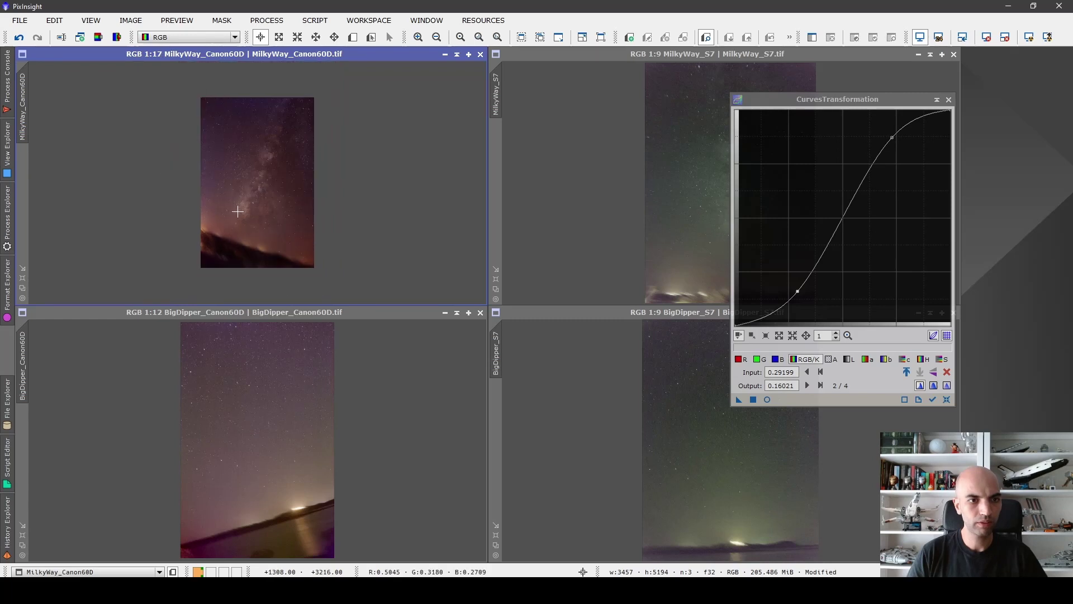
{"action": "scroll", "coordinate": [238, 211], "scroll_direction": "up", "scroll_amount": 3}
{"action": "scroll", "coordinate": [238, 211], "scroll_direction": "up", "scroll_amount": 3}
{"action": "scroll", "coordinate": [238, 211], "scroll_direction": "down", "scroll_amount": 8}
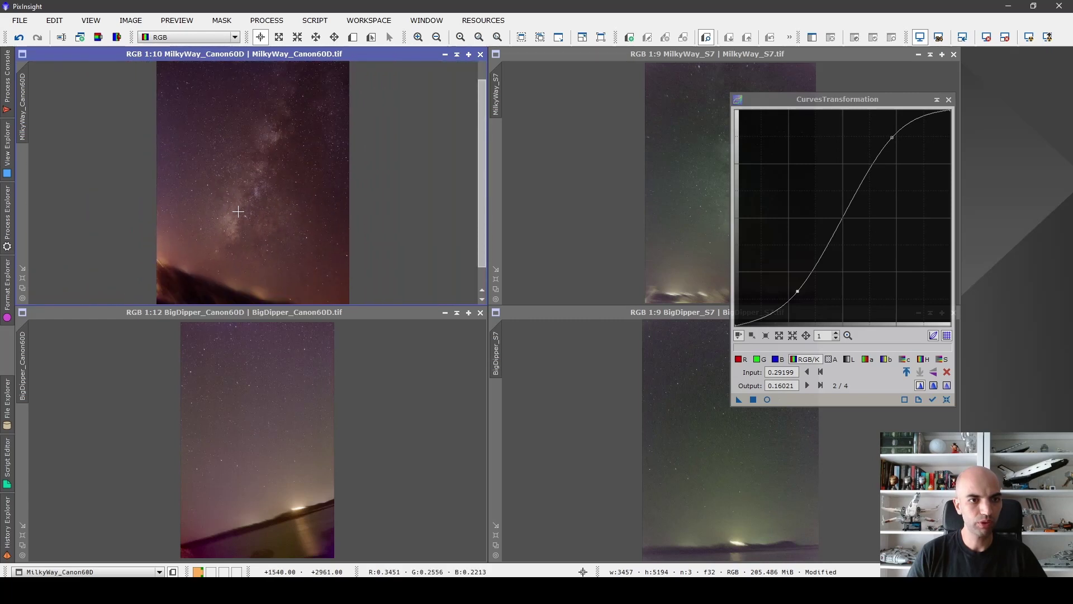
{"action": "left_click", "coordinate": [334, 314]}
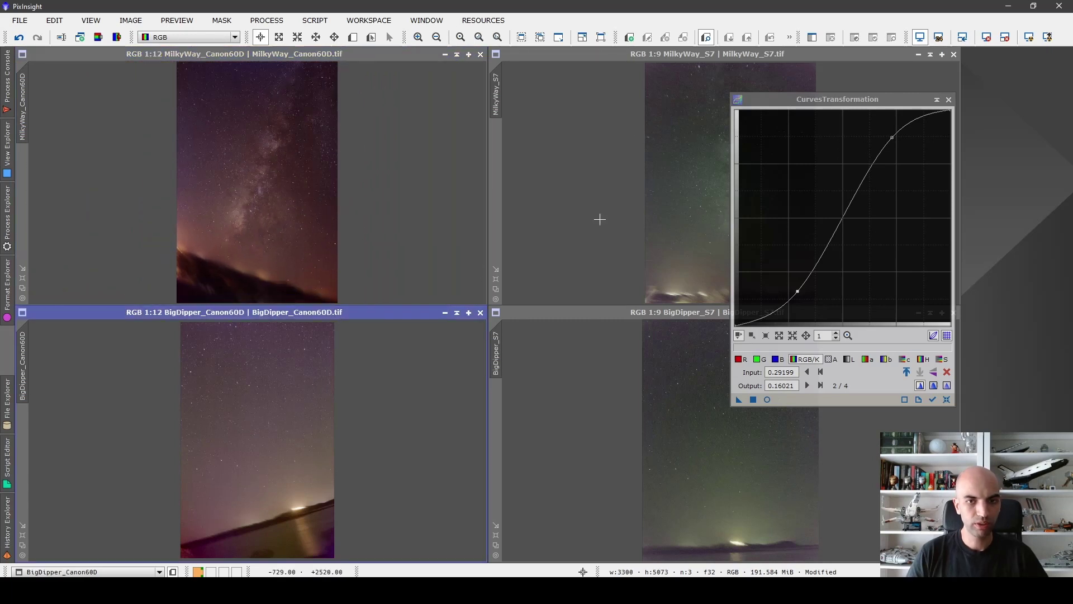
{"action": "left_click", "coordinate": [667, 55]}
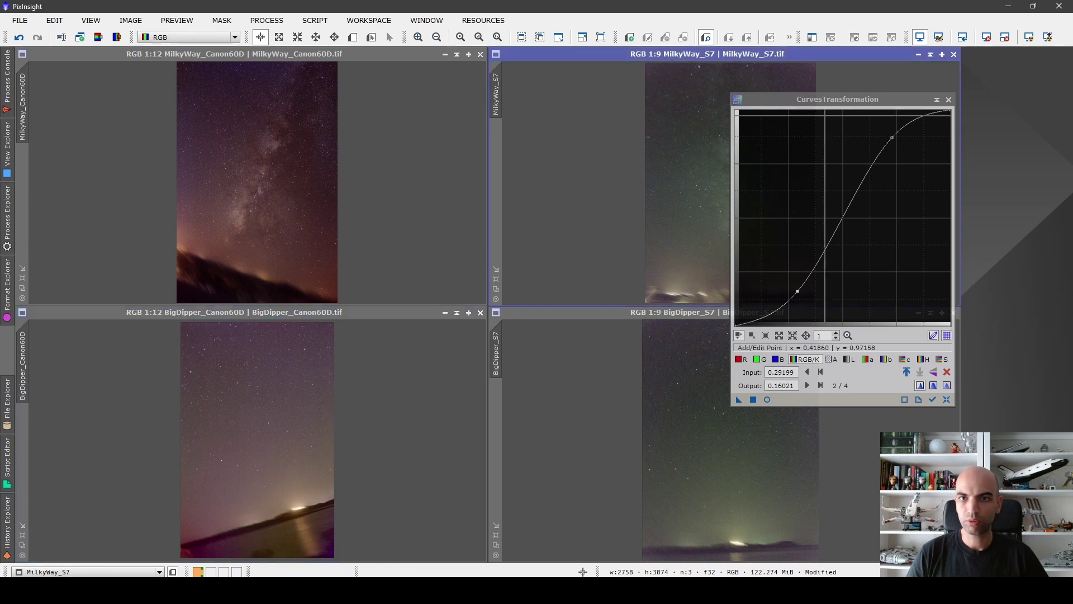
- Reset the curve and shape a two-point S-curve on MilkyWay_S7's live preview
{"action": "left_click", "coordinate": [948, 399]}
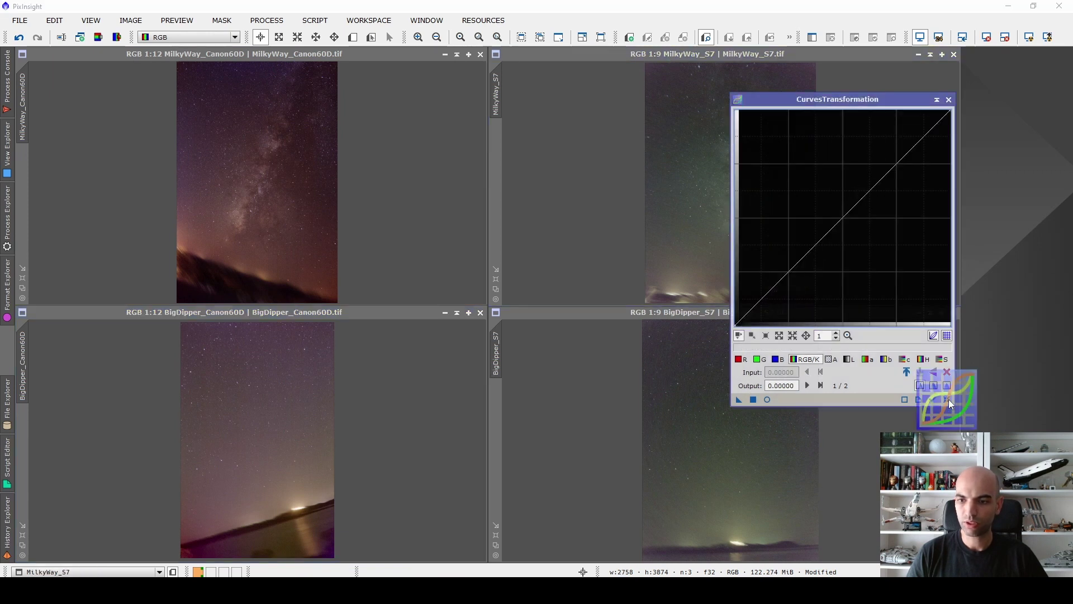
{"action": "left_click", "coordinate": [767, 399]}
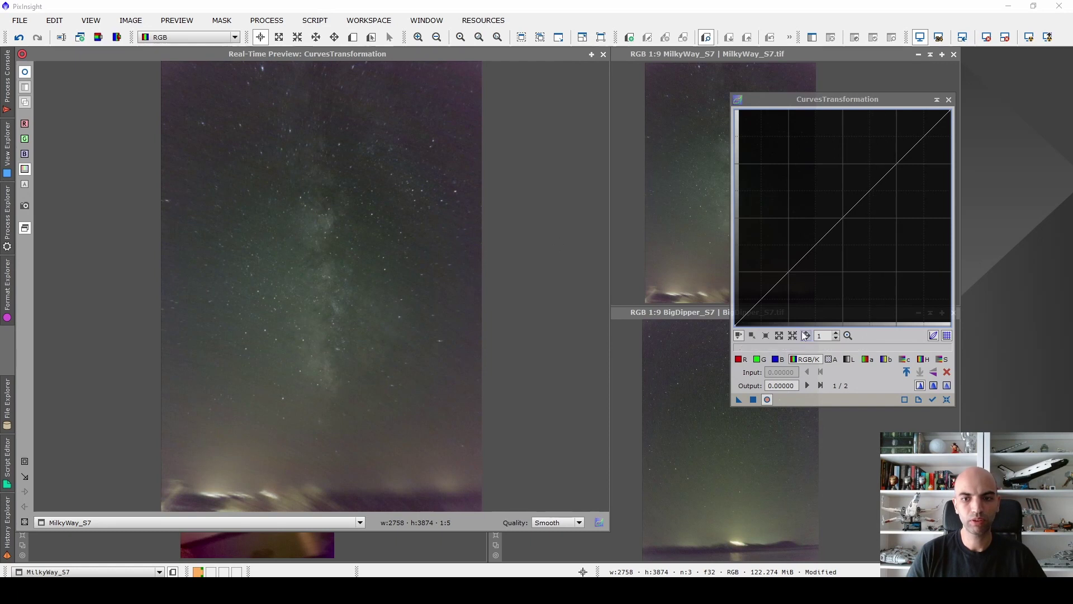
{"action": "left_click_drag", "start_coordinate": [775, 296], "coordinate": [781, 291]}
{"action": "left_click_drag", "start_coordinate": [895, 173], "coordinate": [876, 150]}
{"action": "left_click", "coordinate": [790, 287]}
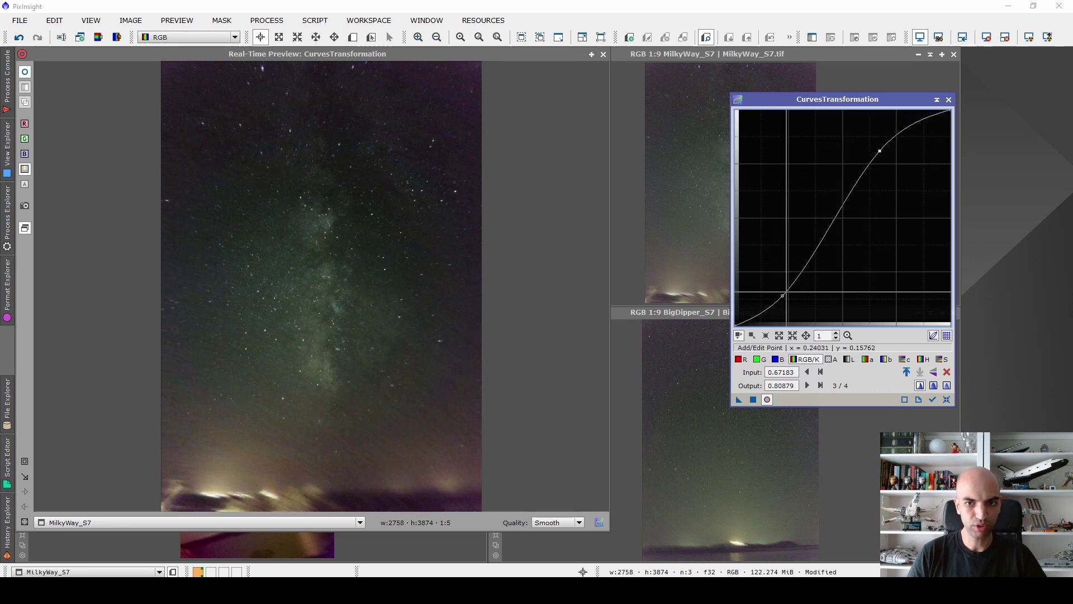
{"action": "mouse_move", "coordinate": [790, 288]}
{"action": "left_mouse_down"}
{"action": "mouse_move", "coordinate": [784, 296]}
{"action": "mouse_move", "coordinate": [797, 285]}
{"action": "left_mouse_up"}
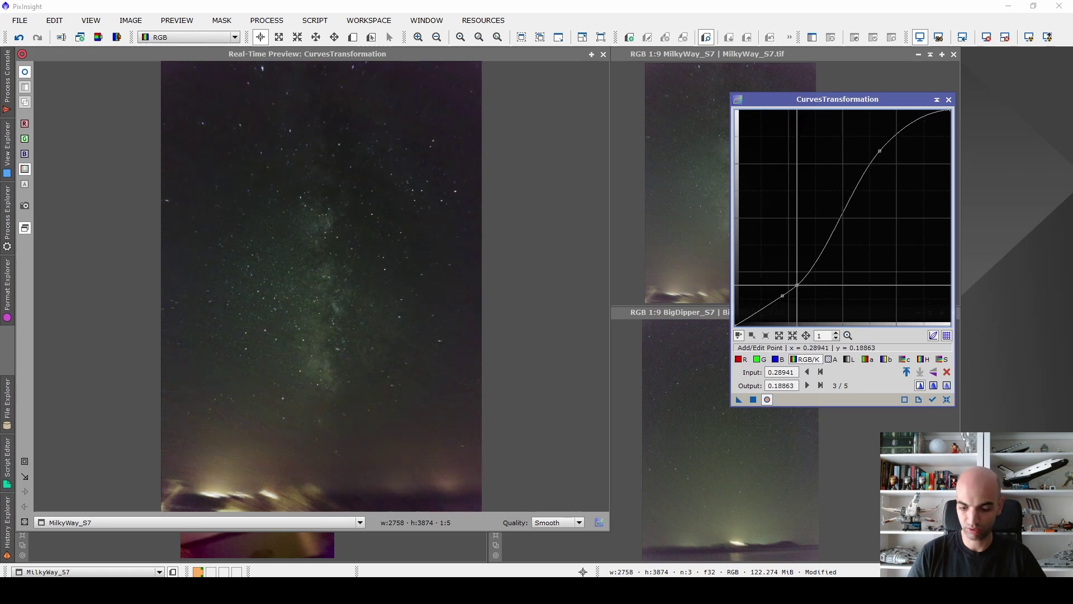
{"action": "left_click", "coordinate": [797, 285], "text": "ctrl"}
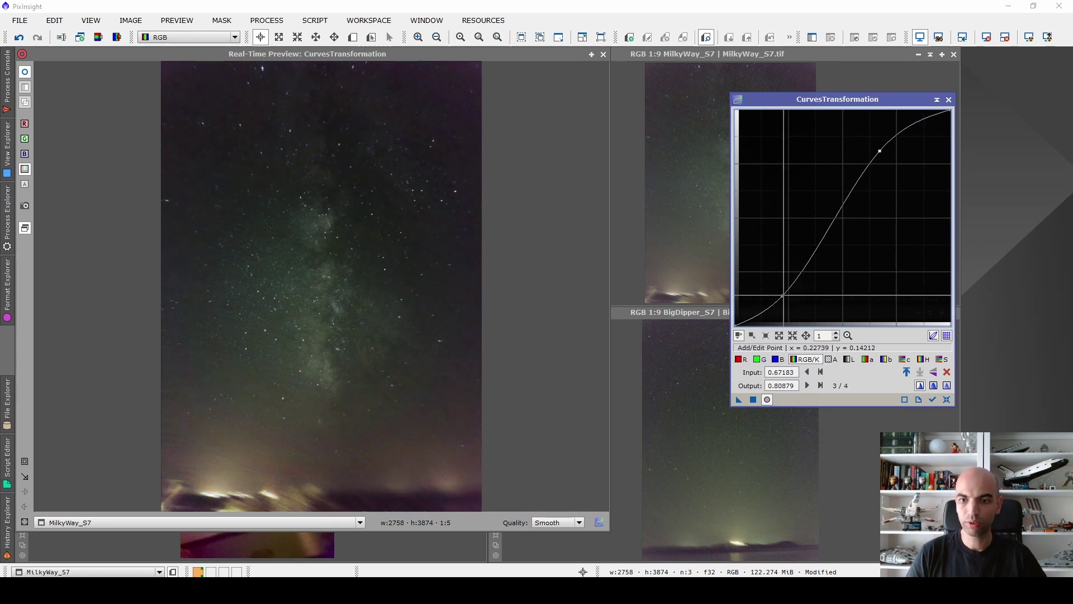
{"action": "left_click_drag", "start_coordinate": [783, 295], "coordinate": [784, 292]}
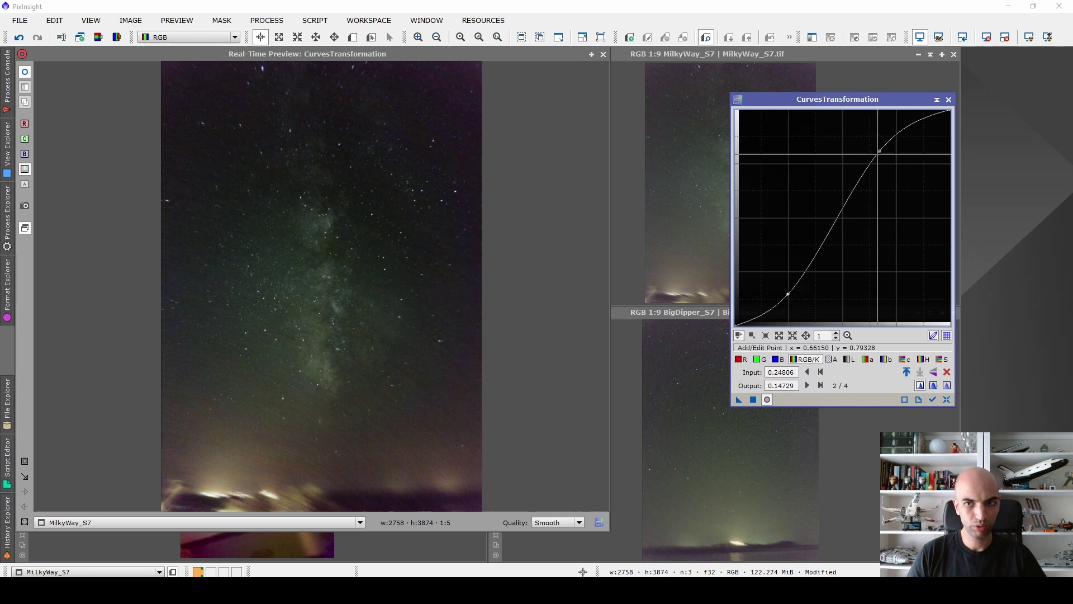
{"action": "mouse_move", "coordinate": [882, 149]}
{"action": "left_mouse_down"}
{"action": "mouse_move", "coordinate": [893, 140]}
{"action": "mouse_move", "coordinate": [880, 145]}
{"action": "left_mouse_up"}
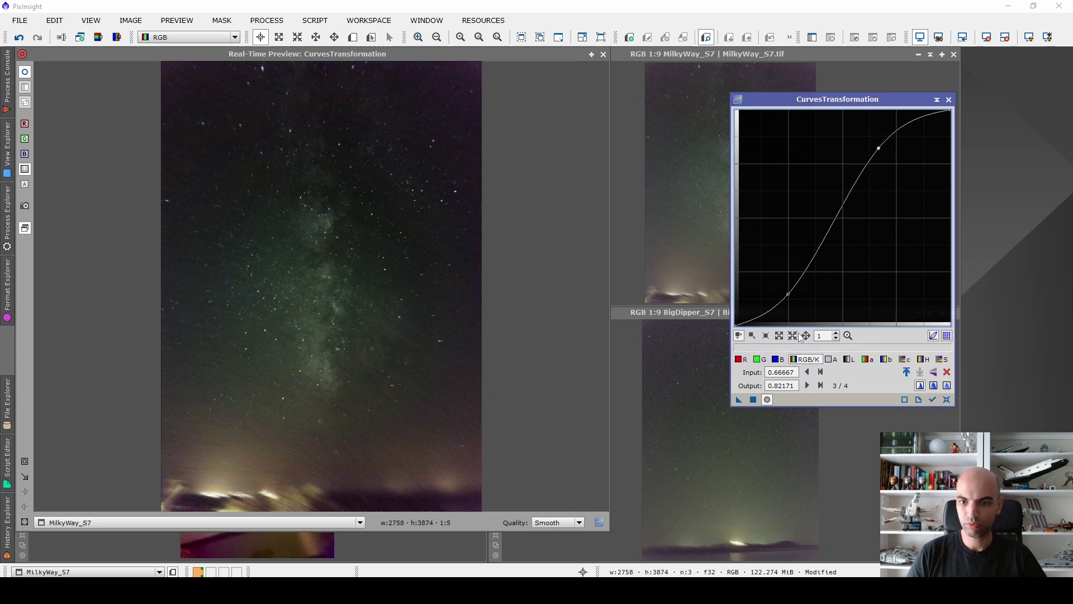
- Switch the curve editor to the green channel
{"action": "left_click", "coordinate": [765, 359]}
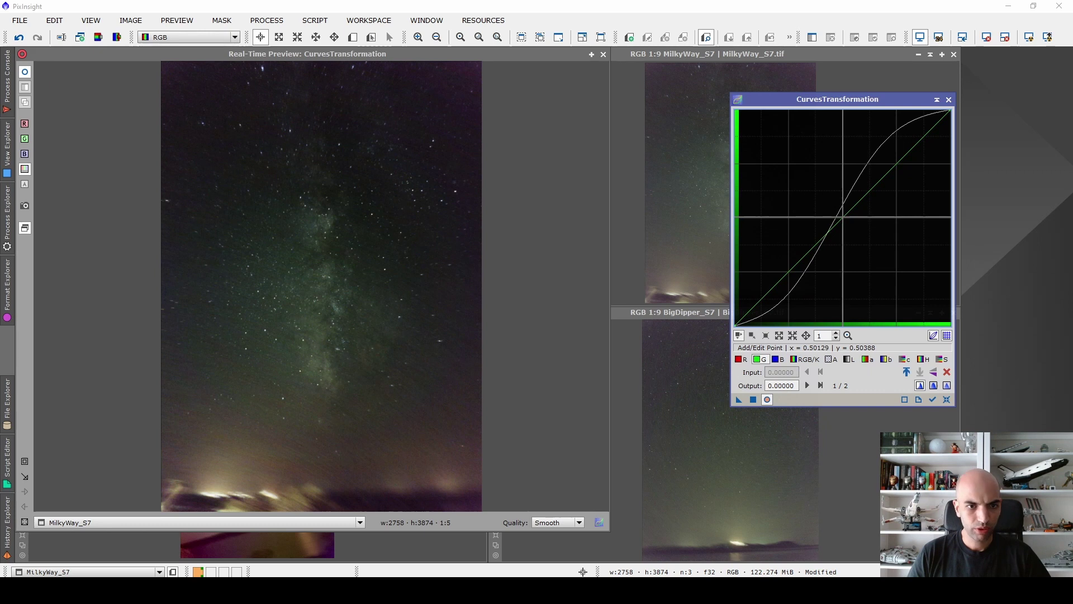
- Lower the green curve, refine the RGB S-curve, apply it to MilkyWay_S7, and close the preview
{"action": "mouse_move", "coordinate": [847, 217]}
{"action": "left_mouse_down"}
{"action": "mouse_move", "coordinate": [814, 279]}
{"action": "mouse_move", "coordinate": [895, 185]}
{"action": "mouse_move", "coordinate": [891, 168]}
{"action": "mouse_move", "coordinate": [860, 206]}
{"action": "left_mouse_up"}
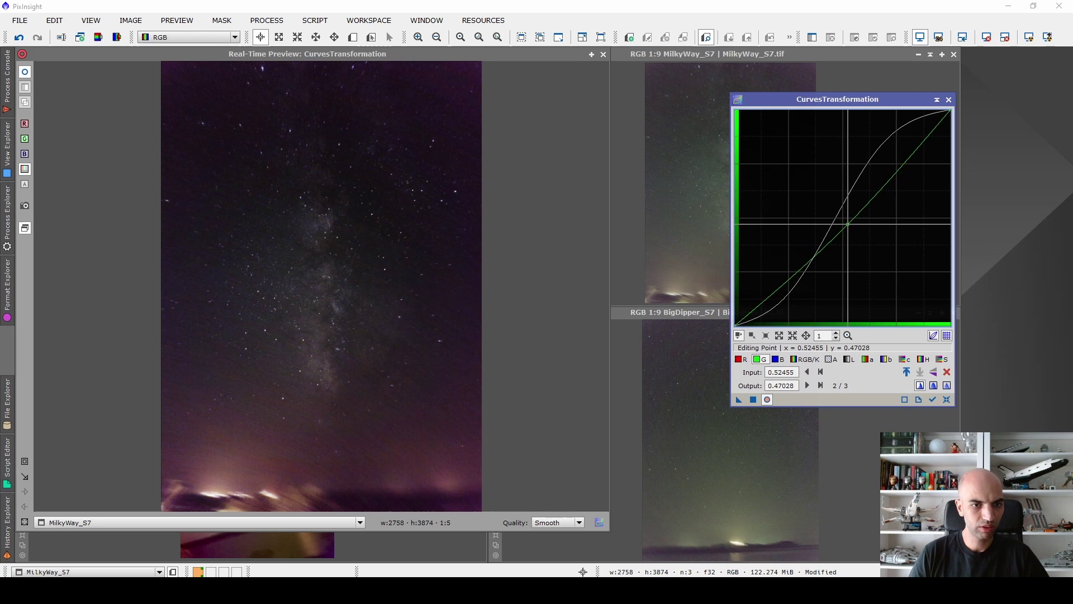
{"action": "left_click_drag", "start_coordinate": [848, 223], "coordinate": [848, 224]}
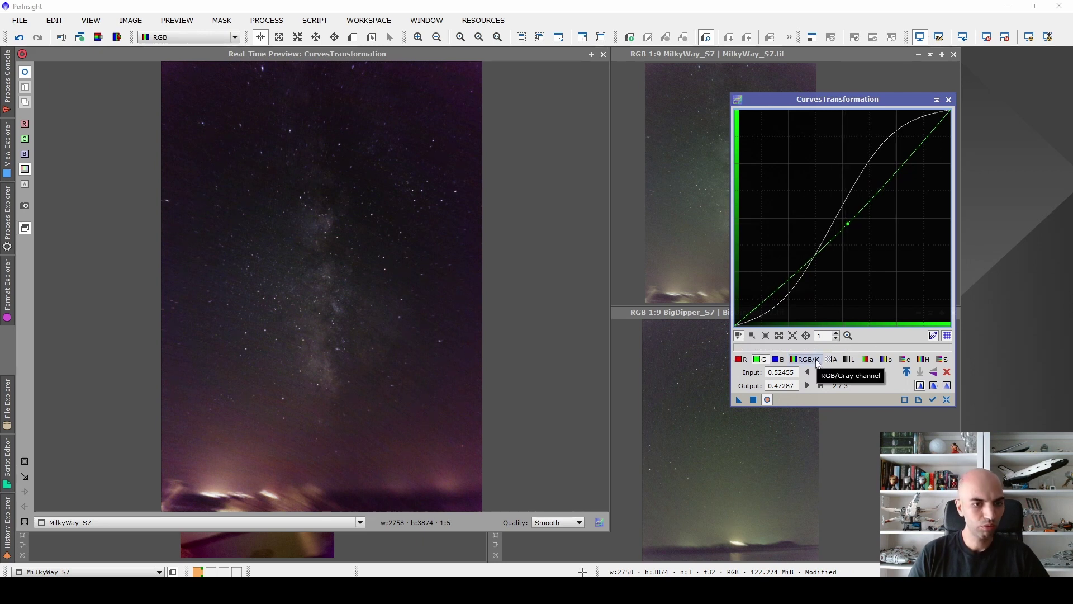
{"action": "left_click", "coordinate": [817, 361]}
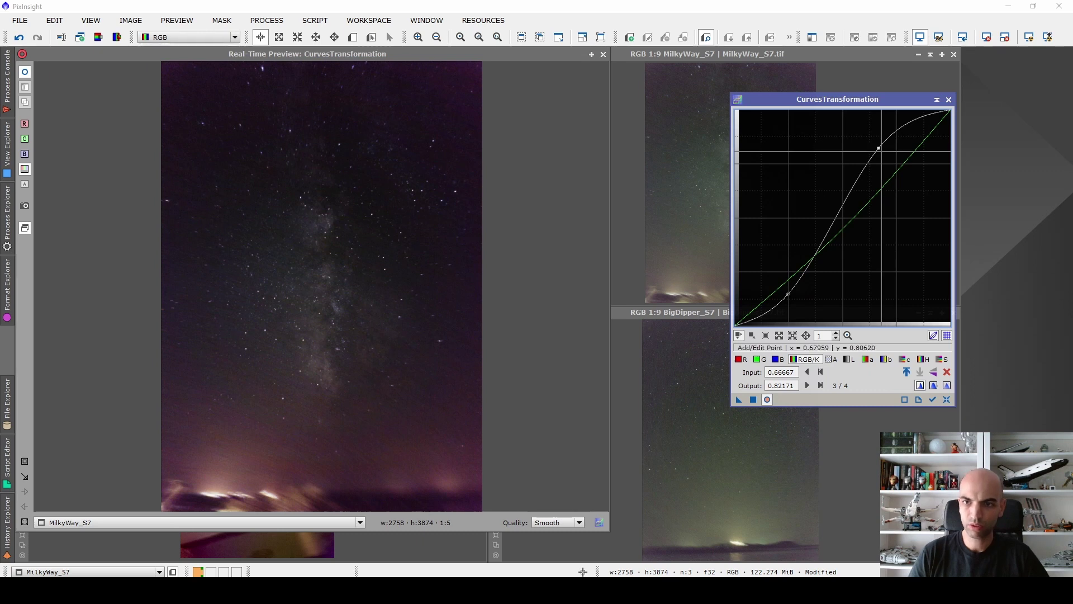
{"action": "left_click_drag", "start_coordinate": [879, 148], "coordinate": [880, 146]}
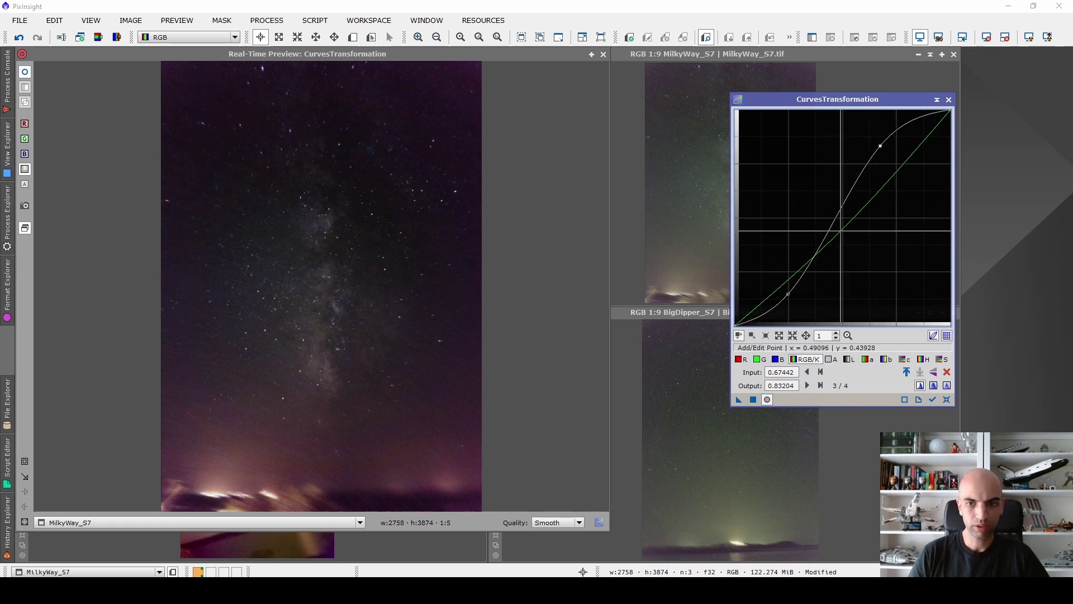
{"action": "left_click_drag", "start_coordinate": [788, 293], "coordinate": [788, 291]}
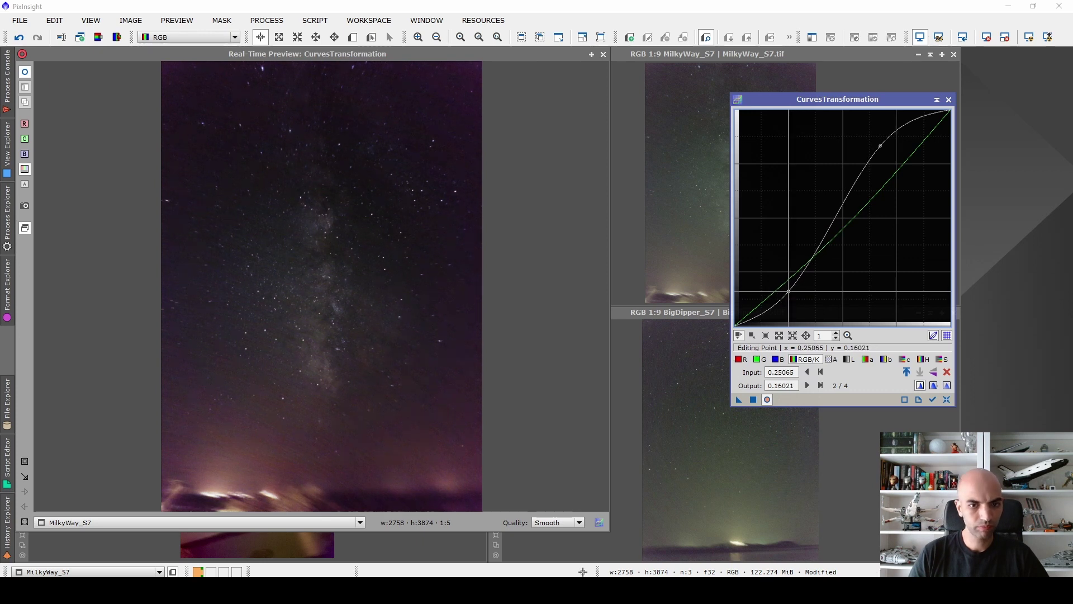
{"action": "left_click", "coordinate": [753, 399]}
{"action": "left_click_drag", "start_coordinate": [814, 99], "coordinate": [921, 111]}
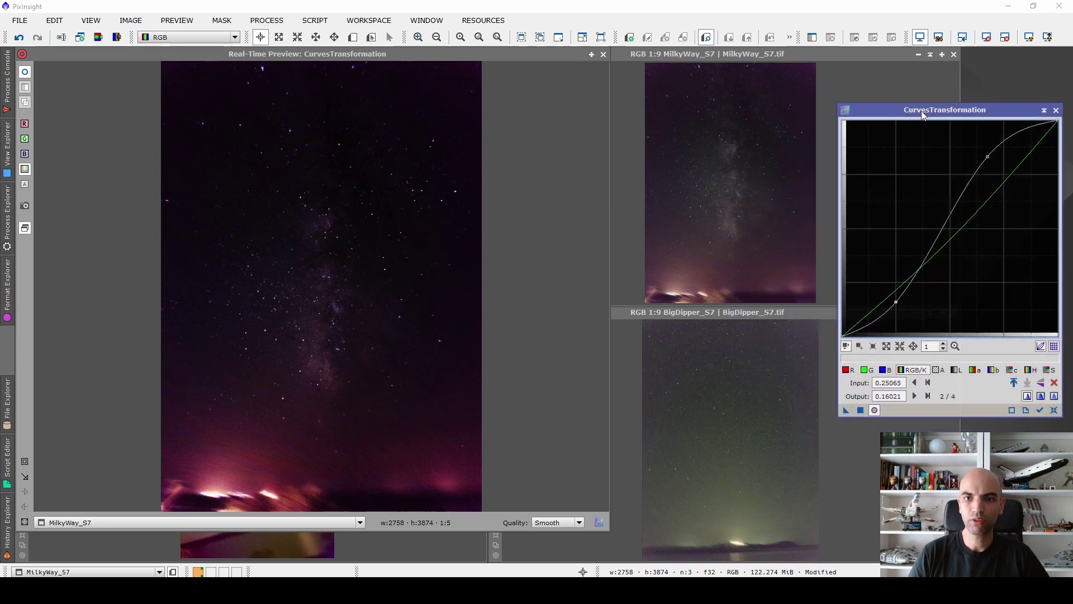
{"action": "left_click", "coordinate": [603, 54]}
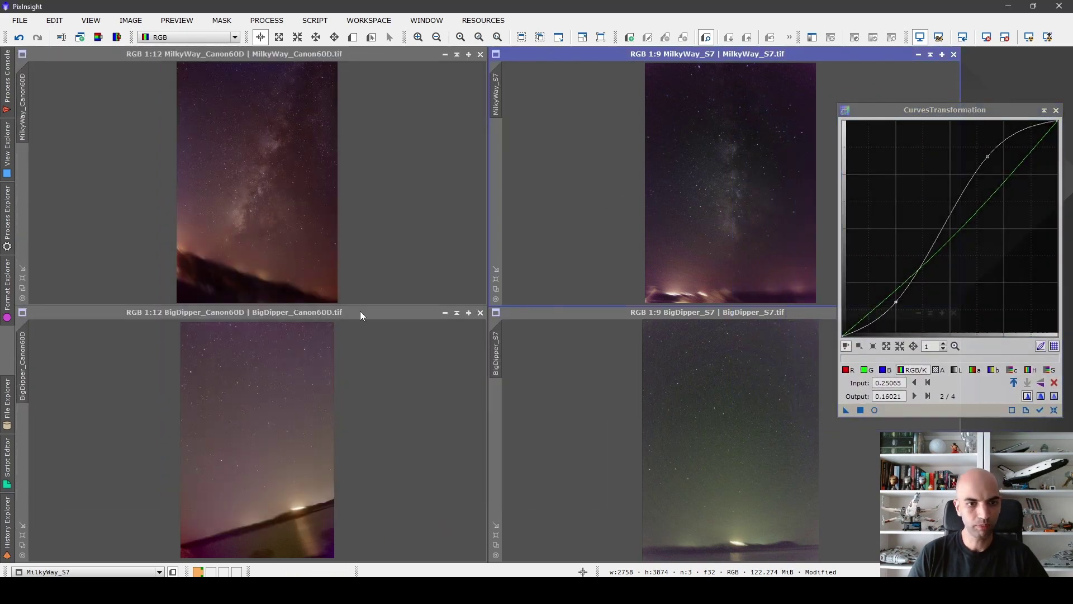
- Apply a fresh live-previewed S-curve to BigDipper_Canon60D, darkening the sky and brightening the stars
{"action": "left_click", "coordinate": [360, 312]}
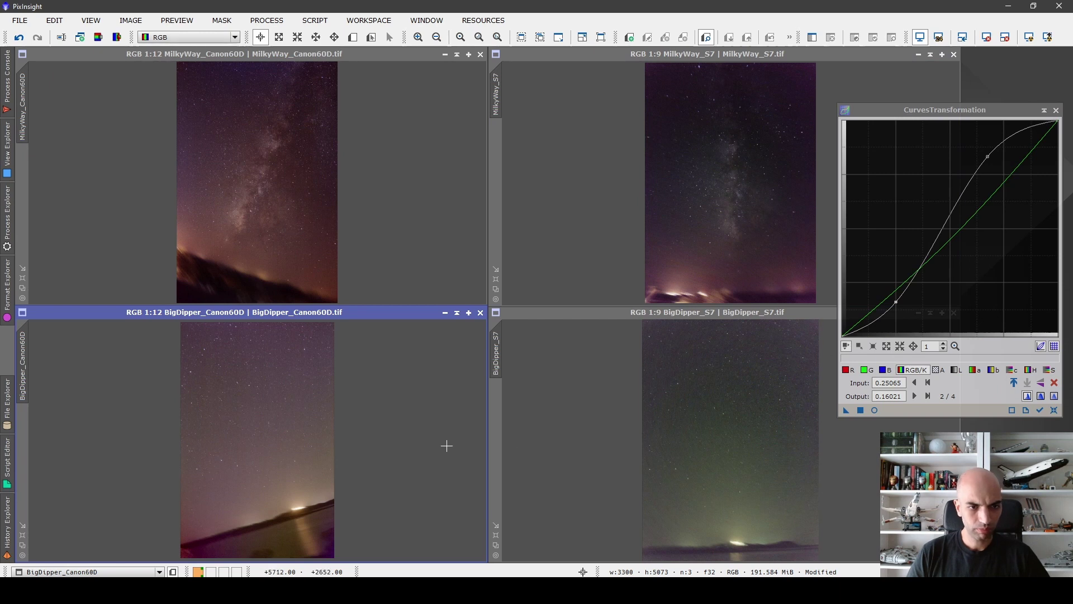
{"action": "left_click", "coordinate": [1053, 411]}
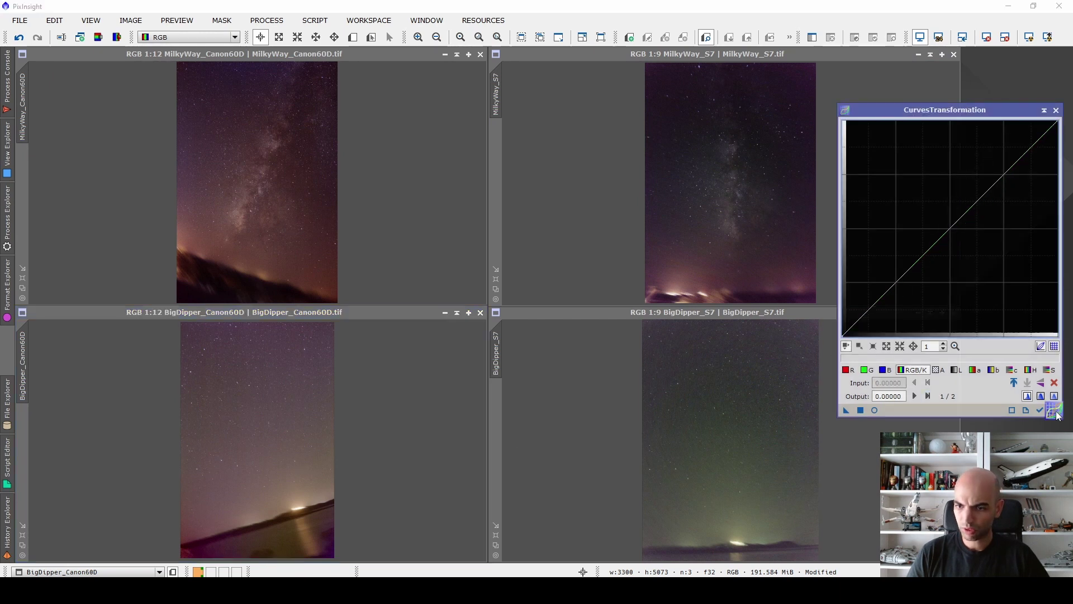
{"action": "left_click", "coordinate": [875, 410]}
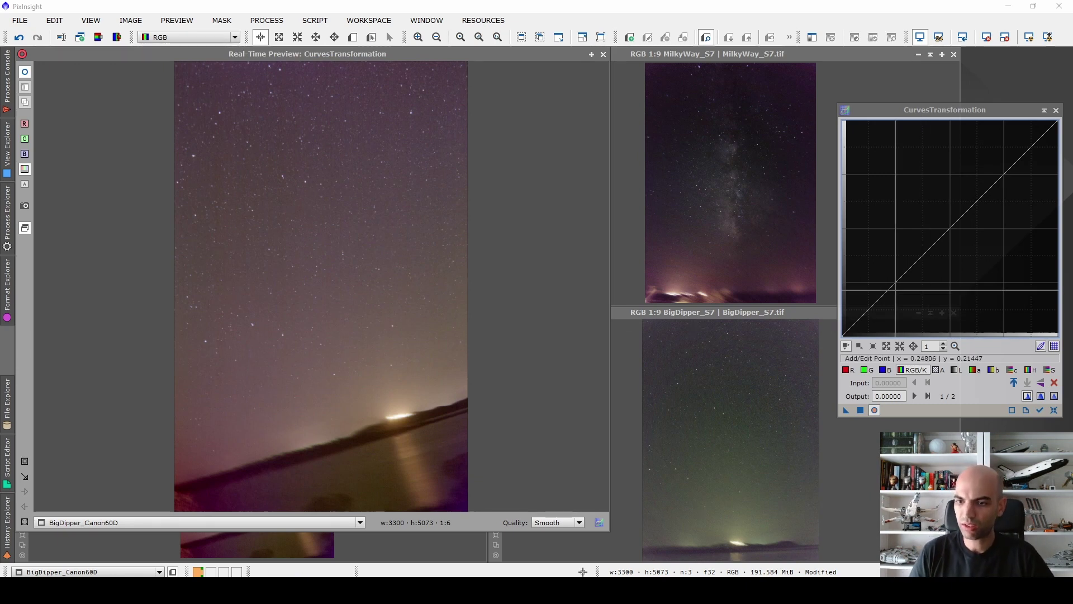
{"action": "mouse_move", "coordinate": [904, 281]}
{"action": "left_mouse_down"}
{"action": "mouse_move", "coordinate": [900, 299]}
{"action": "mouse_move", "coordinate": [910, 299]}
{"action": "left_mouse_up"}
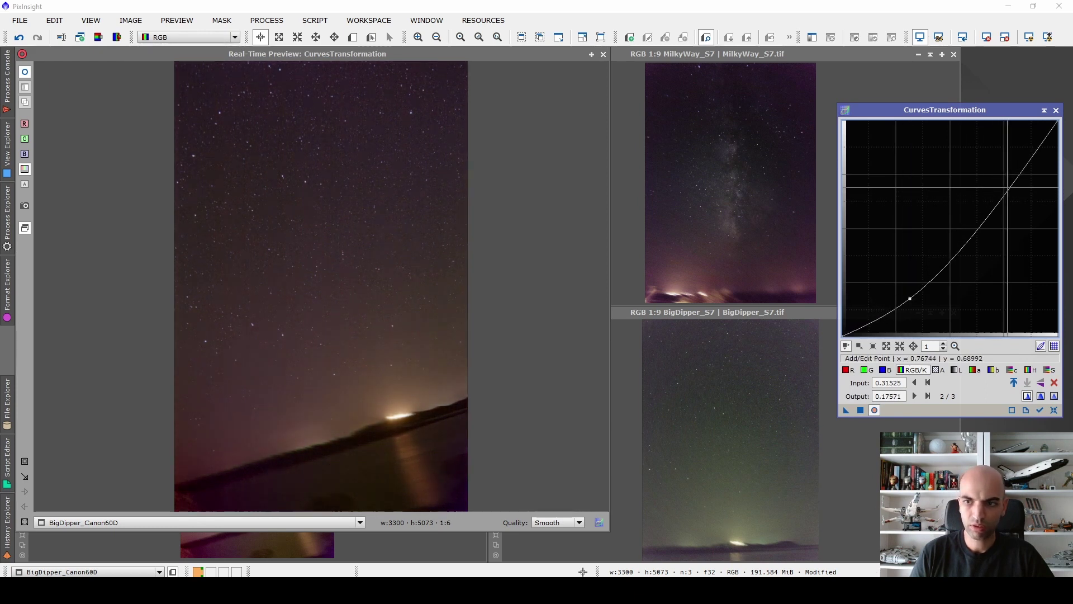
{"action": "left_click_drag", "start_coordinate": [1006, 186], "coordinate": [1004, 165]}
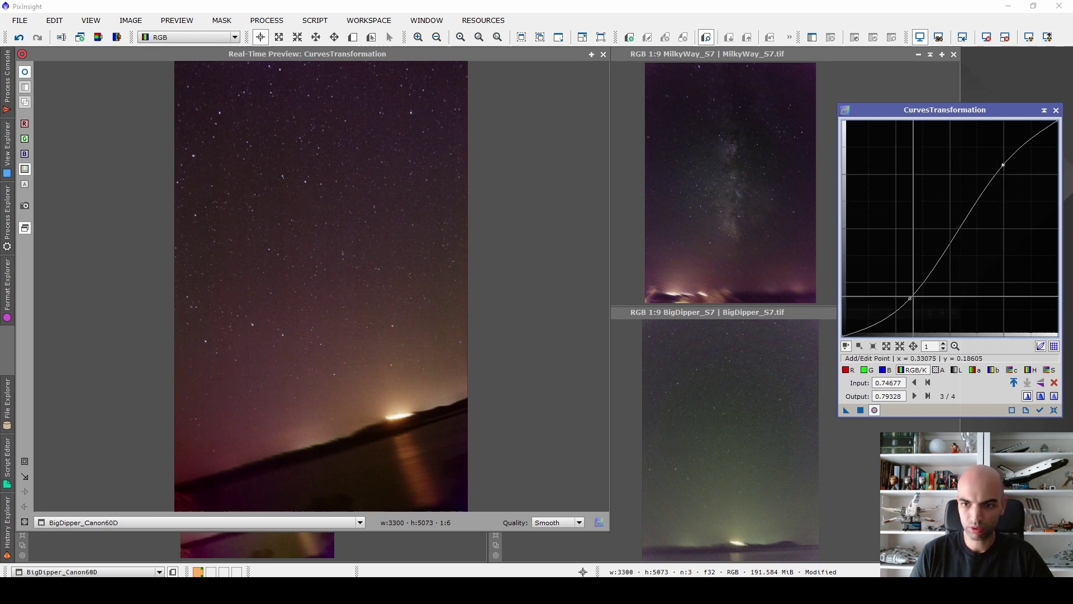
{"action": "left_click", "coordinate": [910, 298]}
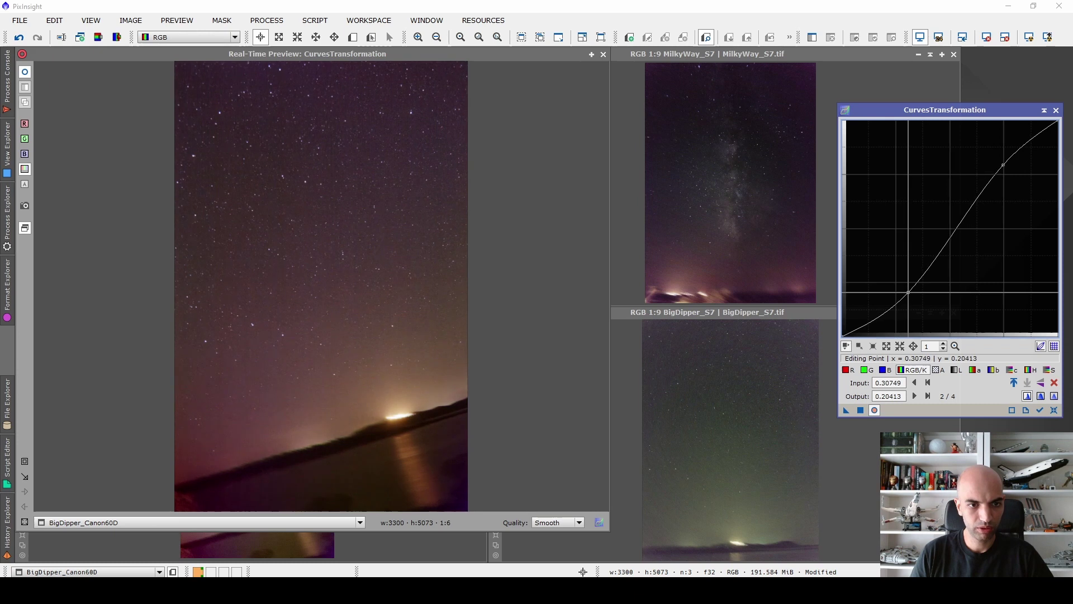
{"action": "mouse_move", "coordinate": [910, 298]}
{"action": "left_mouse_down"}
{"action": "mouse_move", "coordinate": [903, 302]}
{"action": "mouse_move", "coordinate": [913, 297]}
{"action": "left_mouse_up"}
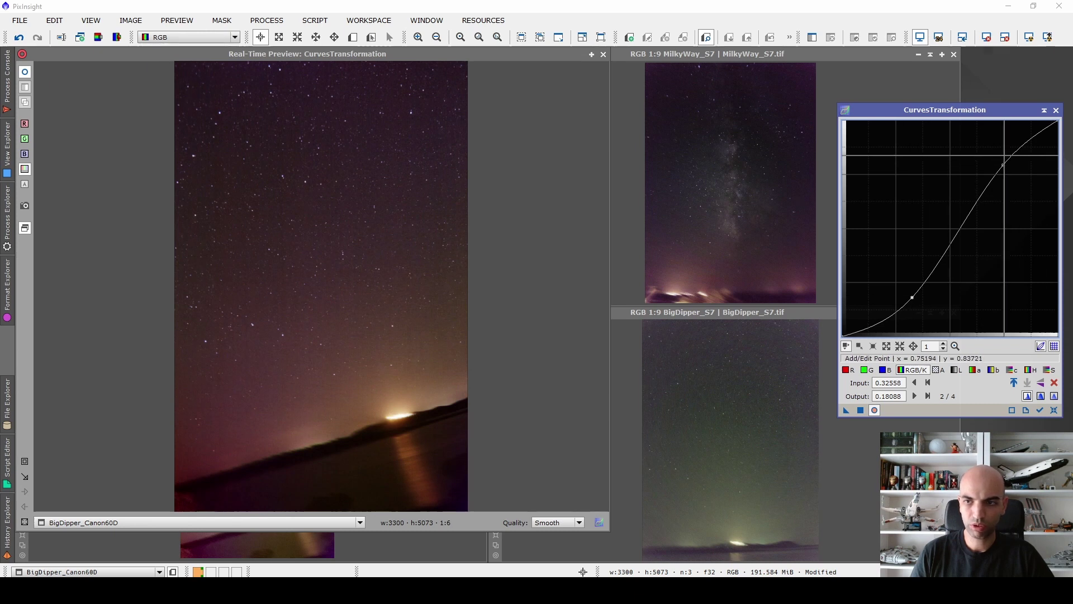
{"action": "left_click_drag", "start_coordinate": [1003, 165], "coordinate": [1004, 156]}
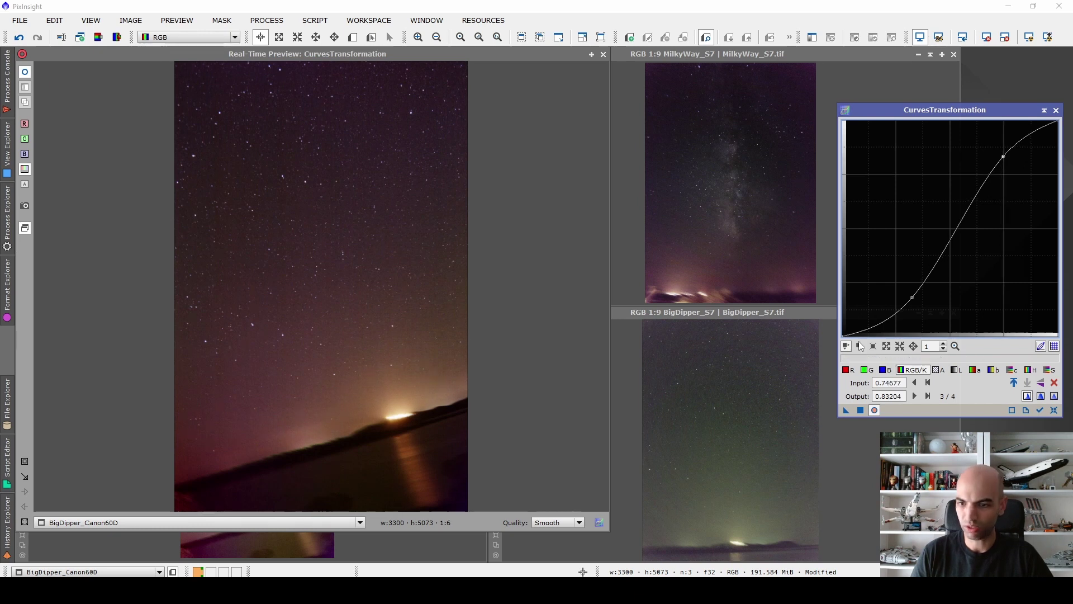
{"action": "left_click", "coordinate": [860, 410]}
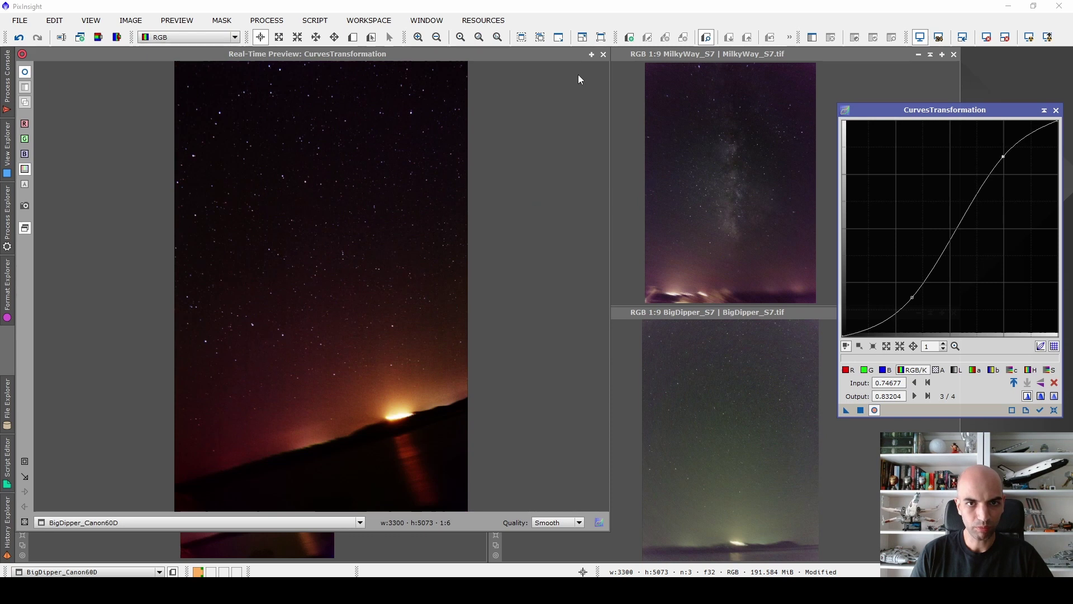
- Select BigDipper_S7, reset the curve, and start a real-time preview of it
{"action": "left_click", "coordinate": [602, 55]}
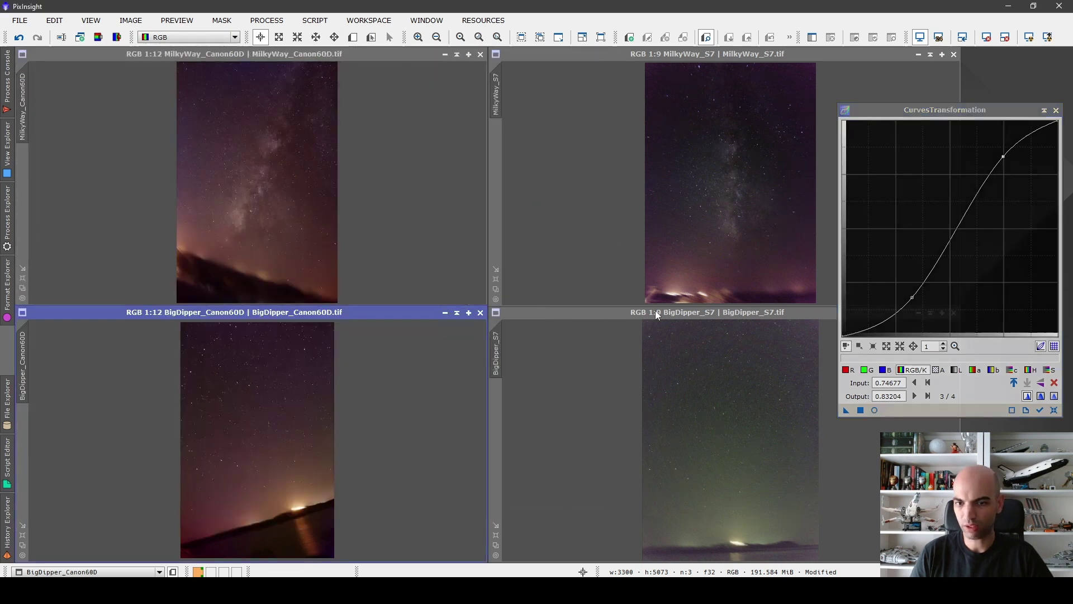
{"action": "left_click", "coordinate": [682, 312]}
{"action": "left_click_drag", "start_coordinate": [914, 107], "coordinate": [442, 77]}
{"action": "left_click", "coordinate": [582, 380]}
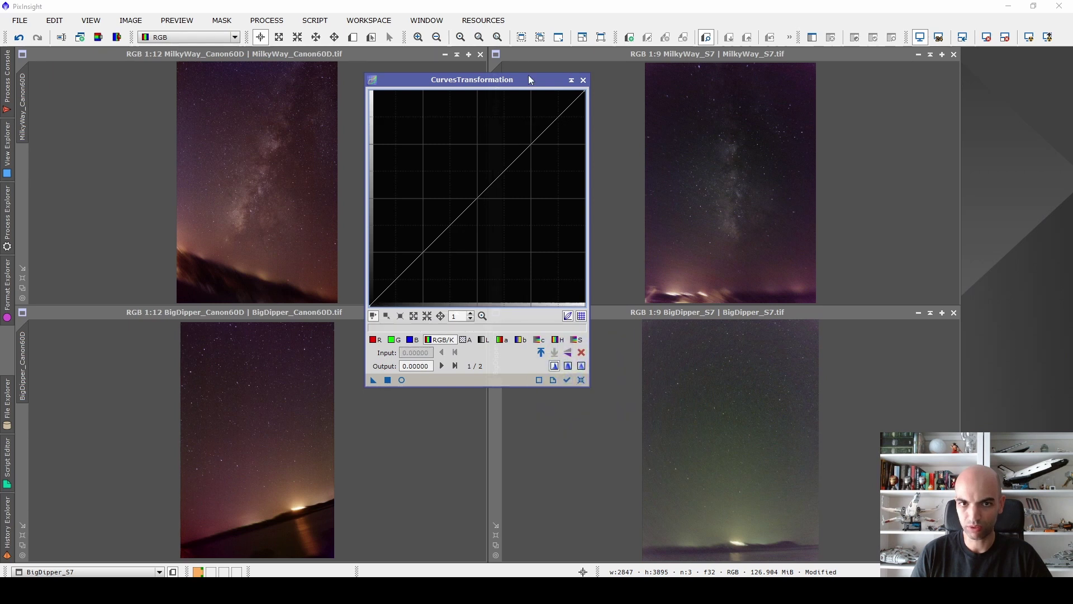
{"action": "left_click_drag", "start_coordinate": [530, 77], "coordinate": [950, 81]}
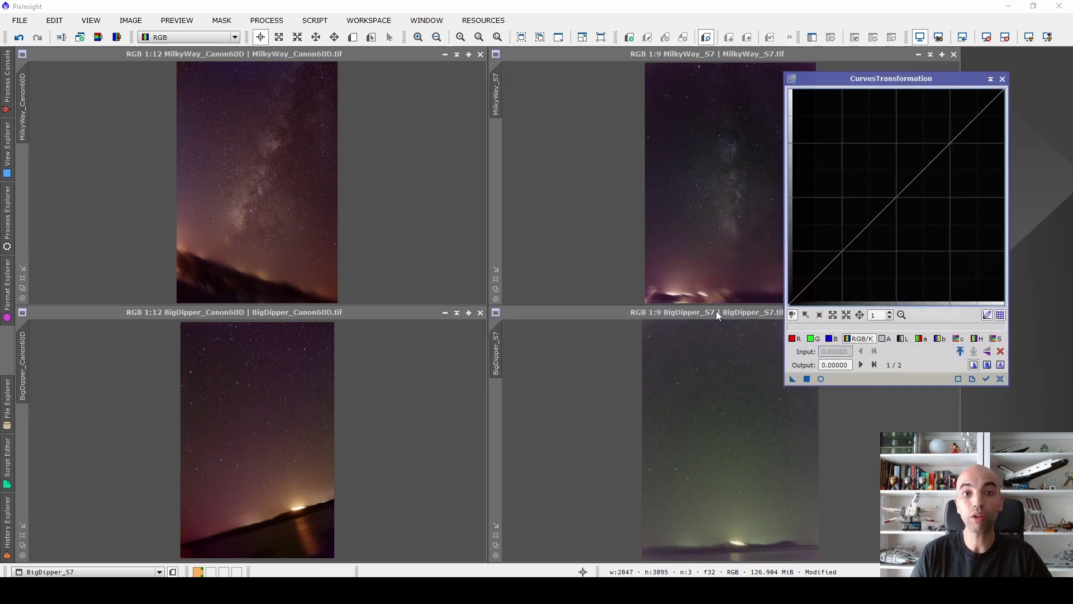
{"action": "left_click", "coordinate": [719, 311]}
{"action": "left_click", "coordinate": [821, 379]}
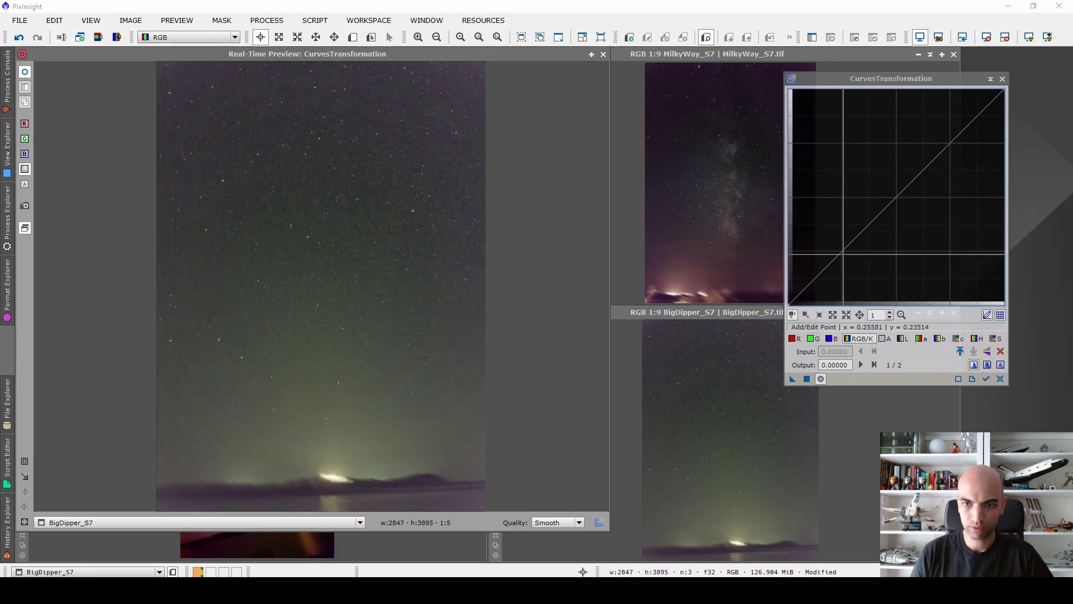
- Apply an S-curve with lowered green midtones to BigDipper_S7 and close CurvesTransformation
{"action": "left_click", "coordinate": [844, 253]}
{"action": "left_click_drag", "start_coordinate": [844, 253], "coordinate": [845, 271]}
{"action": "left_click_drag", "start_coordinate": [950, 162], "coordinate": [941, 127]}
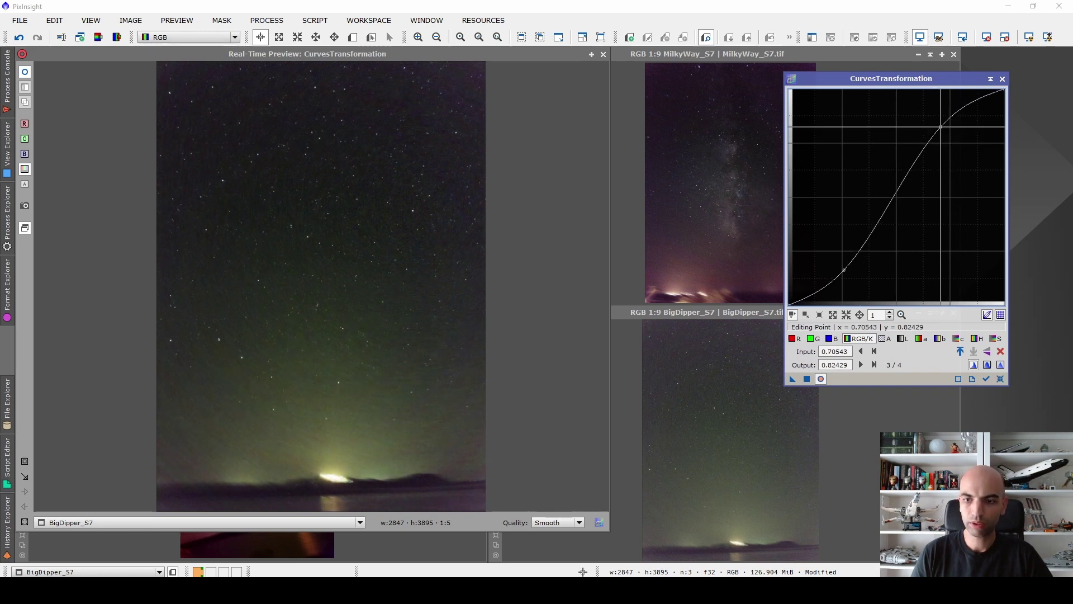
{"action": "left_click", "coordinate": [812, 338]}
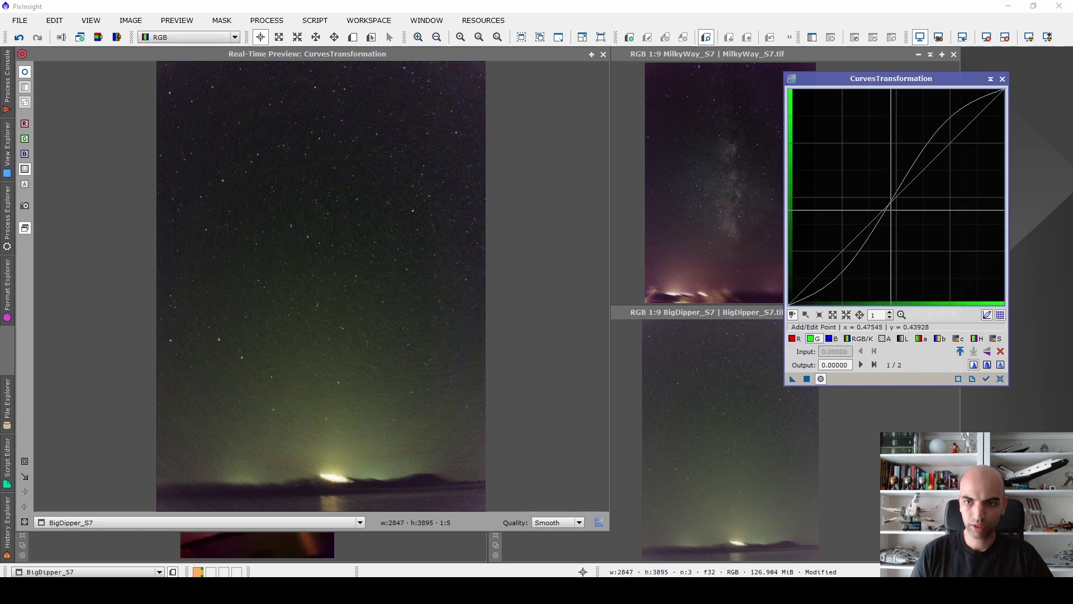
{"action": "left_click_drag", "start_coordinate": [898, 199], "coordinate": [903, 205]}
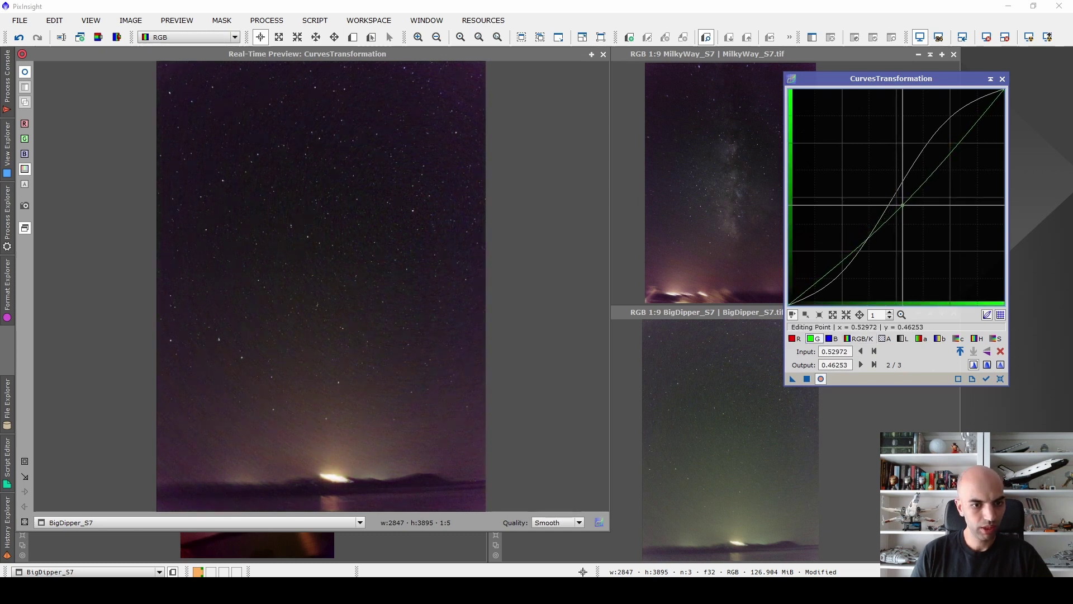
{"action": "left_click", "coordinate": [807, 378]}
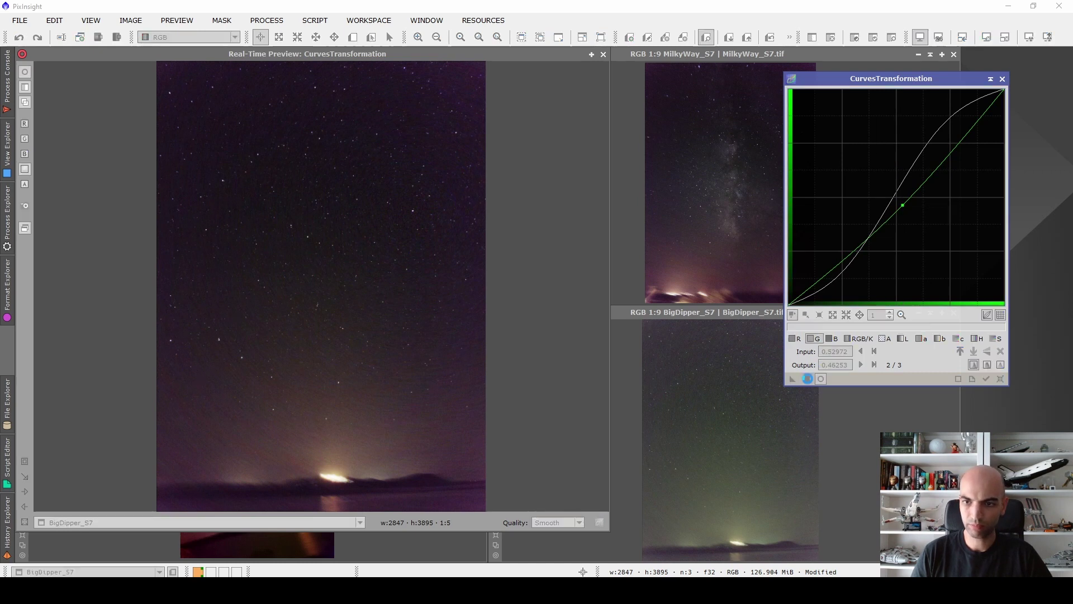
{"action": "left_click", "coordinate": [1004, 80]}
- Tile the four image windows and enlarge both Canon 60D images to a 1:6 view
{"action": "key", "text": "ctrl+shift+t"}
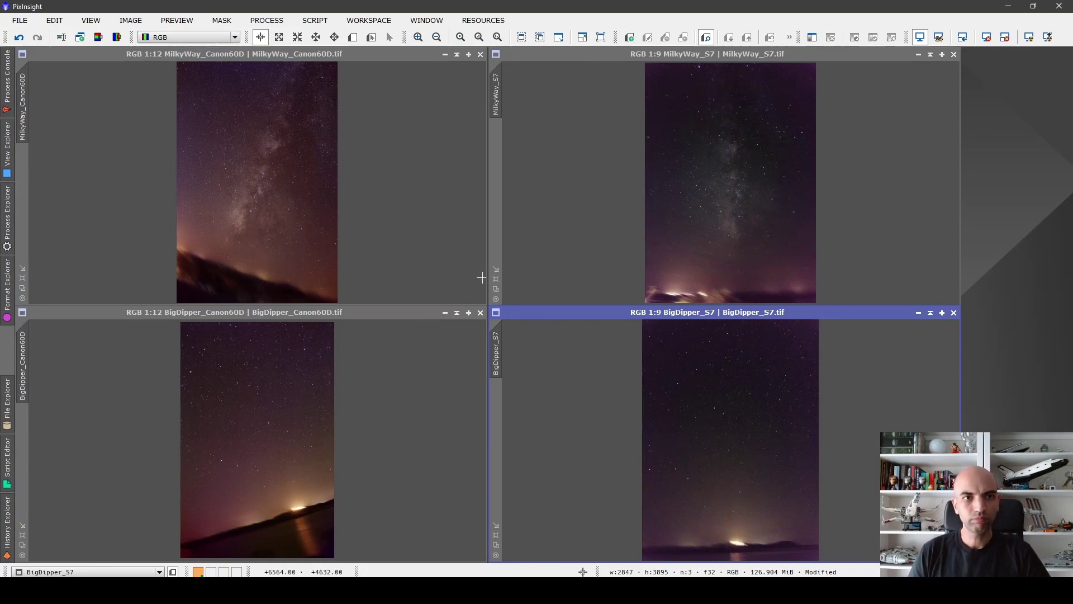
{"action": "left_click", "coordinate": [256, 227]}
{"action": "scroll", "coordinate": [256, 228], "scroll_direction": "up", "scroll_amount": 3}
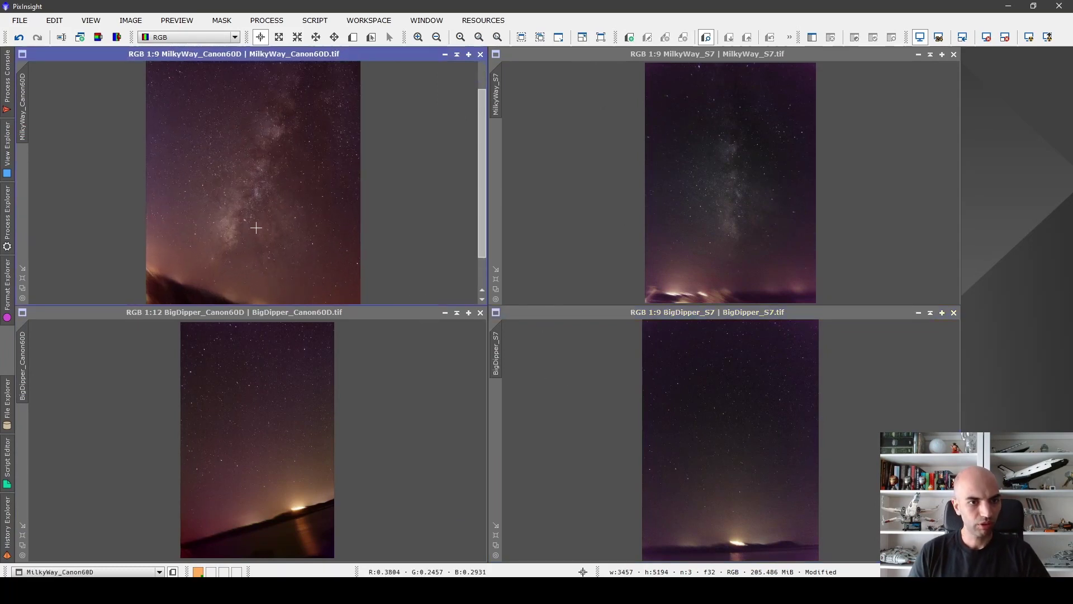
{"action": "scroll", "coordinate": [256, 228], "scroll_direction": "down", "scroll_amount": 4}
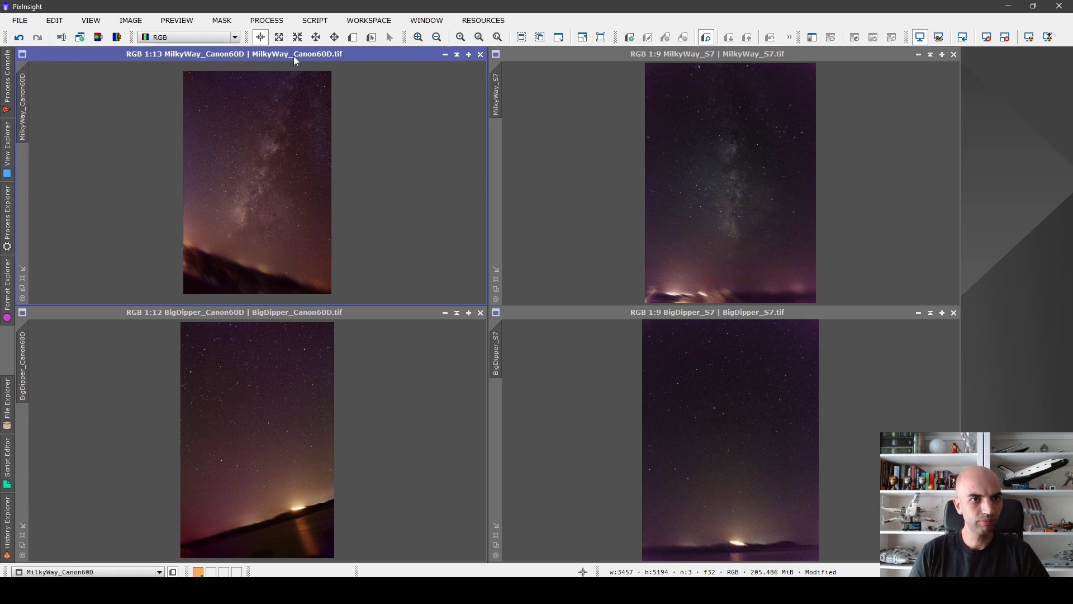
{"action": "right_click", "coordinate": [269, 116]}
{"action": "left_click", "coordinate": [297, 364]}
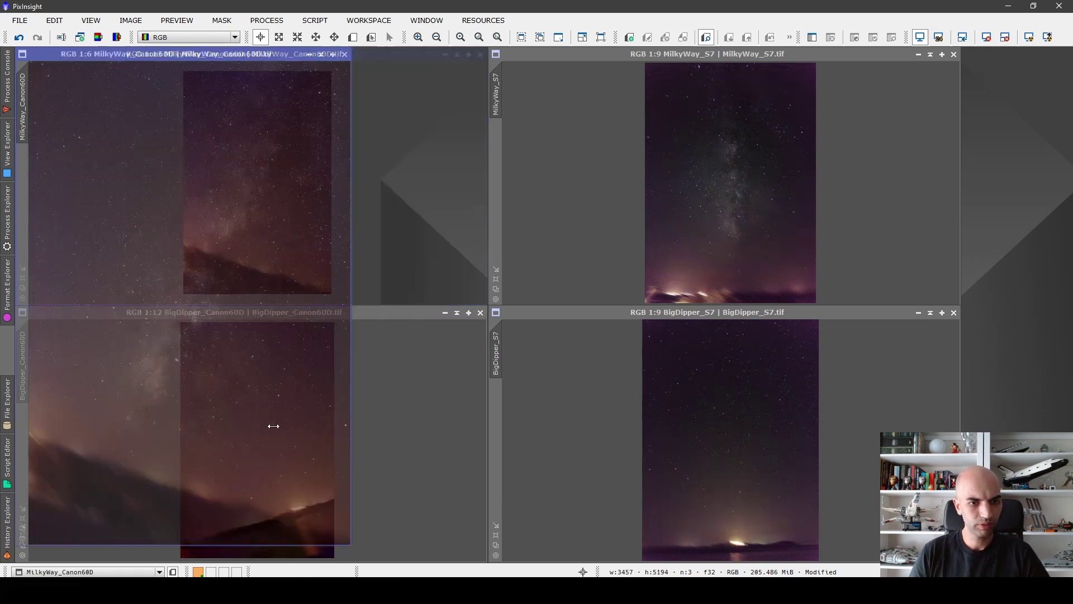
{"action": "left_click", "coordinate": [259, 434]}
{"action": "right_click", "coordinate": [259, 433]}
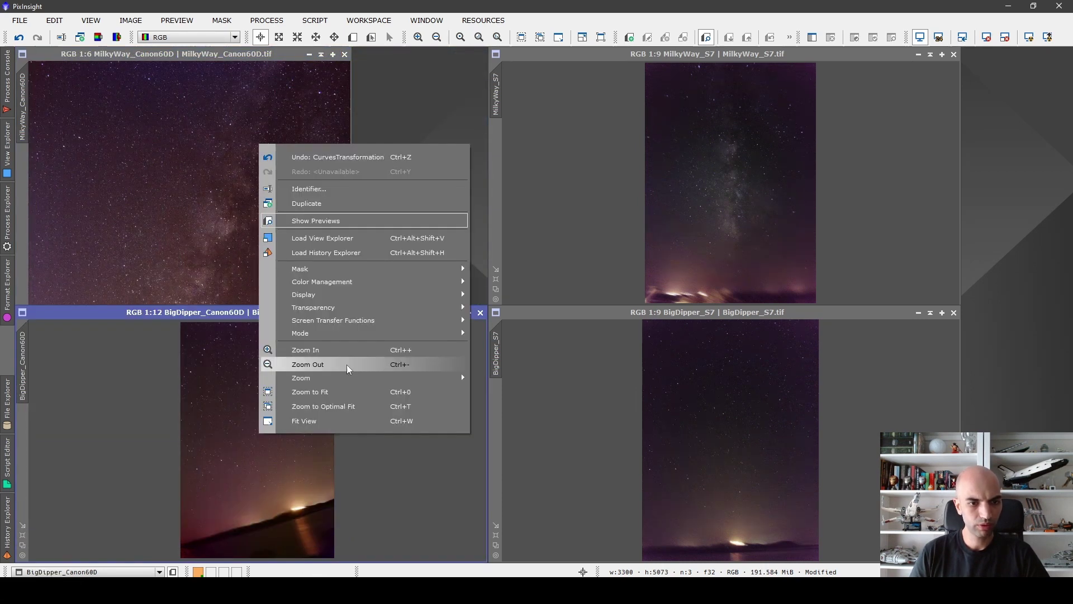
{"action": "left_click", "coordinate": [344, 404]}
- Enlarge the MilkyWay_S7 and BigDipper_S7 images to a 1:5 view
{"action": "left_click", "coordinate": [699, 206]}
{"action": "right_click", "coordinate": [700, 207]}
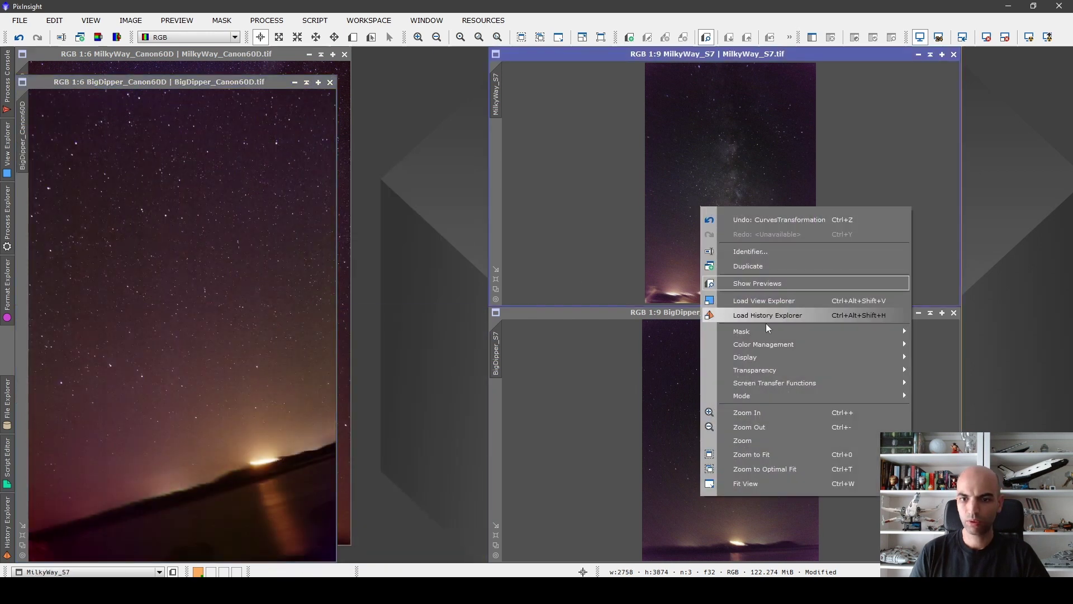
{"action": "left_click", "coordinate": [760, 454]}
{"action": "left_click", "coordinate": [803, 454]}
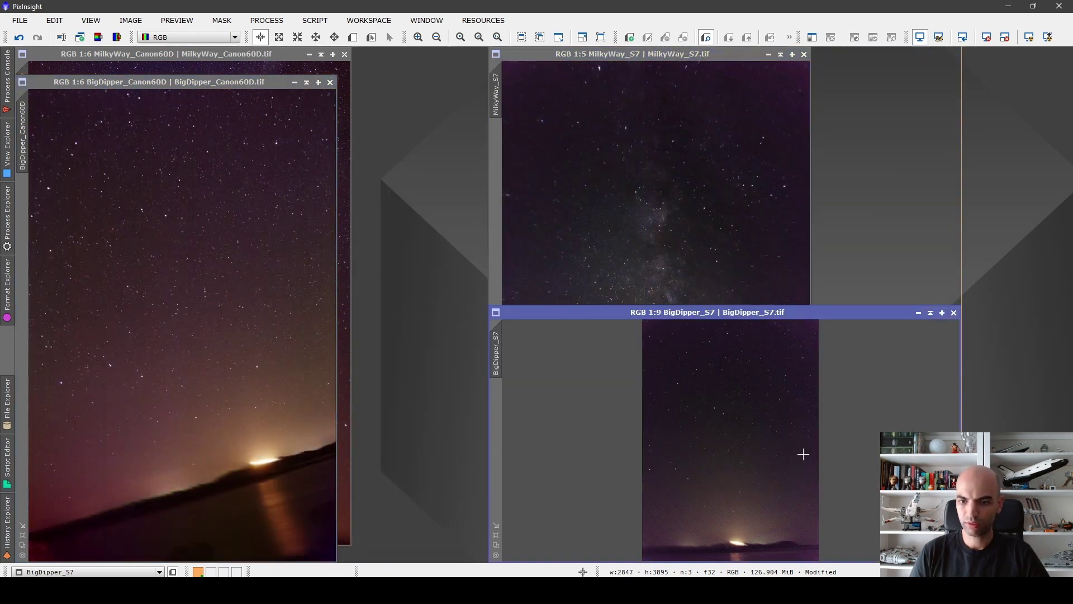
{"action": "right_click", "coordinate": [803, 454]}
{"action": "left_click", "coordinate": [828, 407]}
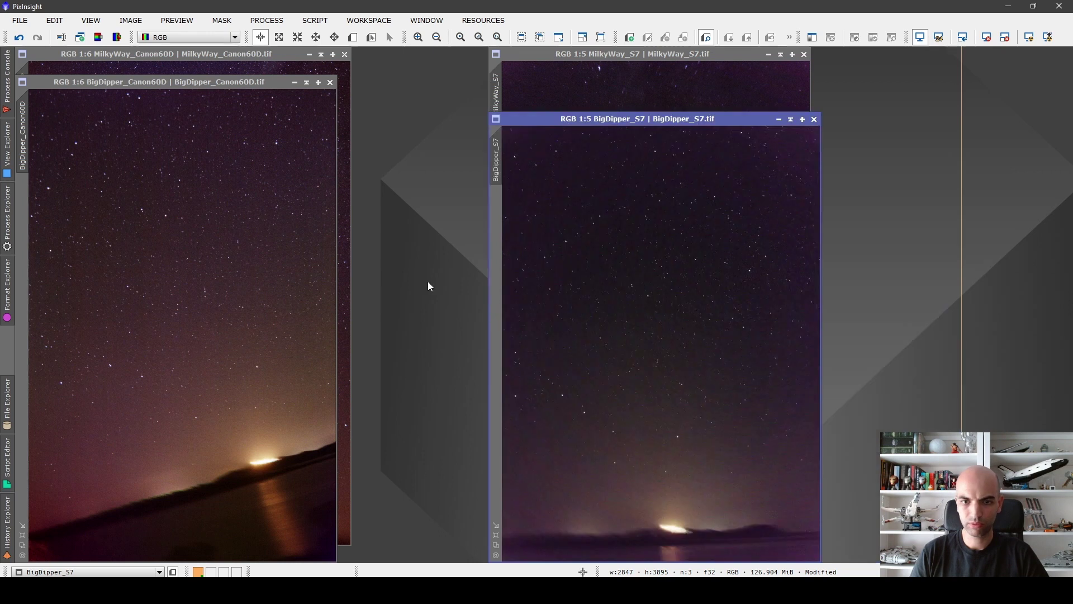
- Rearrange the windows so MilkyWay_Canon60D and MilkyWay_S7 sit side by side in front
{"action": "left_click_drag", "start_coordinate": [620, 117], "coordinate": [636, 76]}
{"action": "left_click_drag", "start_coordinate": [224, 80], "coordinate": [367, 53]}
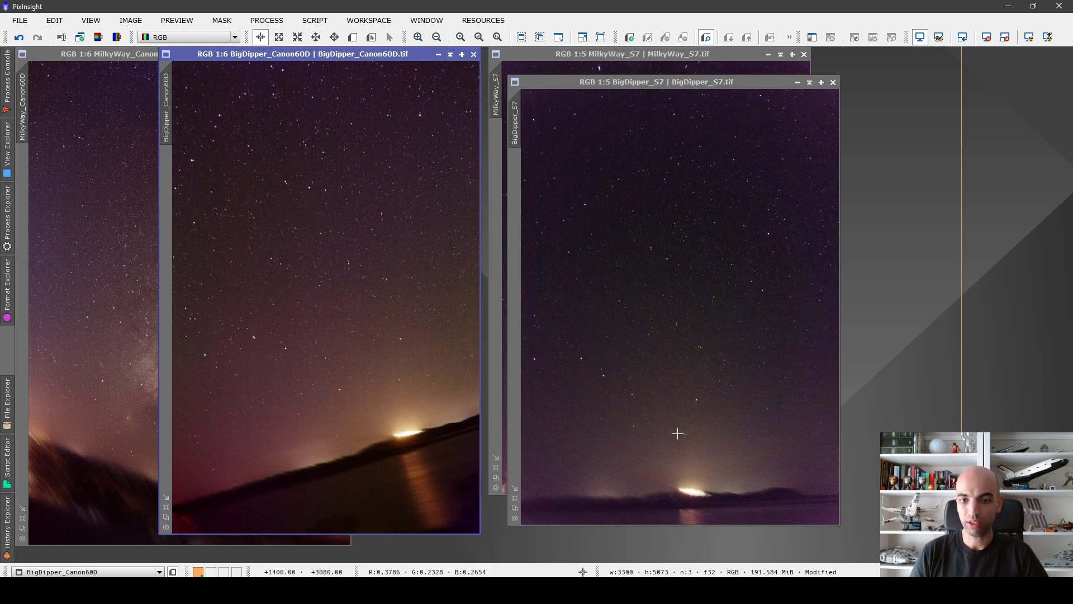
{"action": "left_click_drag", "start_coordinate": [133, 54], "coordinate": [264, 54]}
{"action": "left_click", "coordinate": [560, 54]}
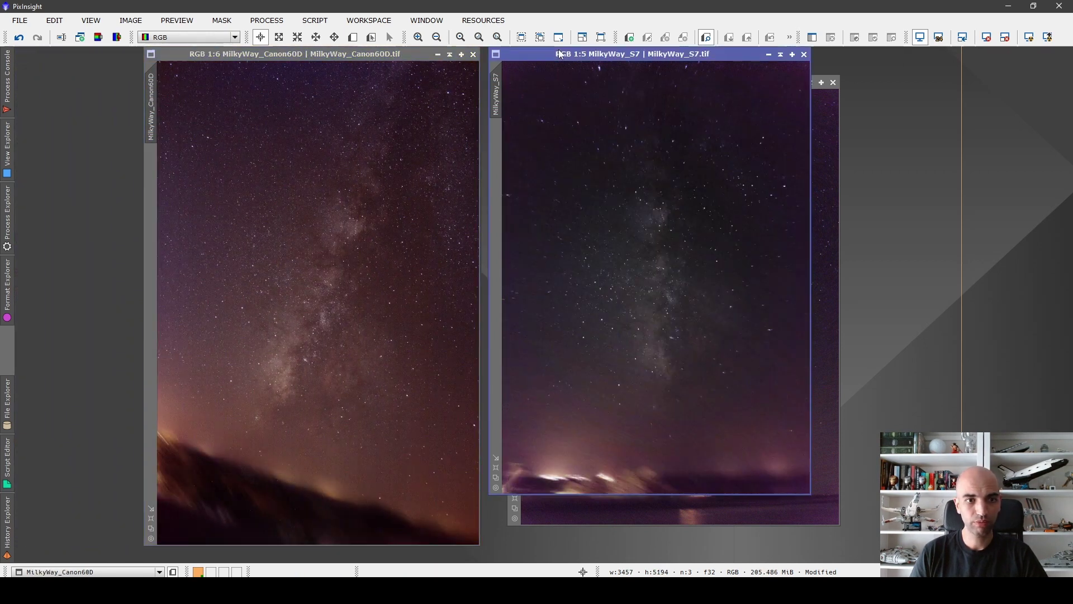
{"action": "left_click_drag", "start_coordinate": [561, 54], "coordinate": [579, 82]}
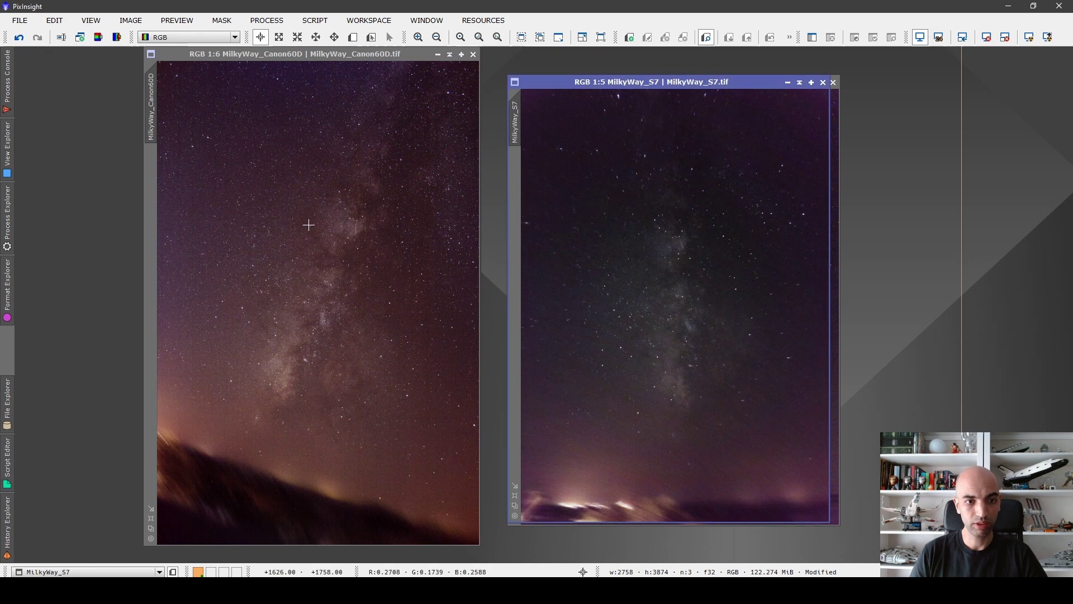